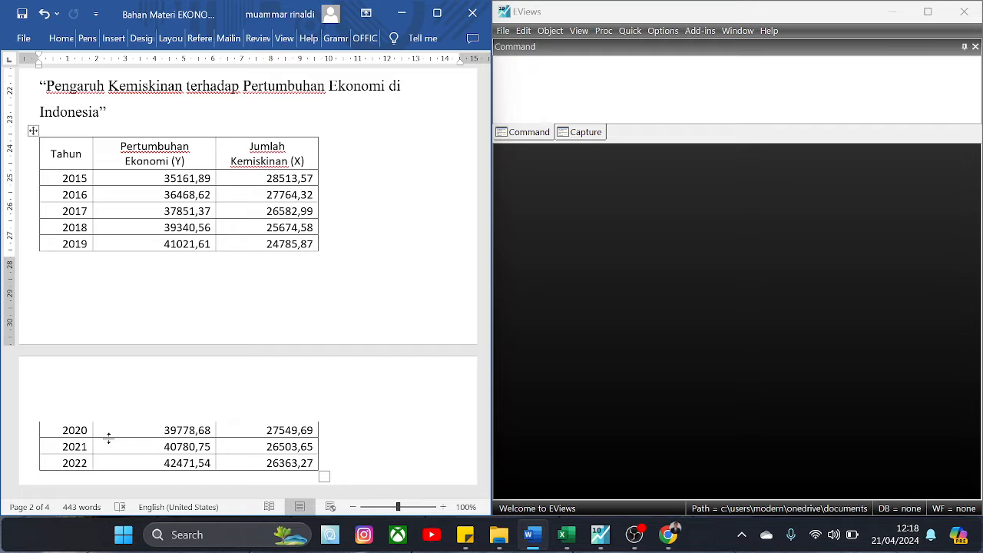
# Read the document's case-study table for 2015–2022 and the explanation of the partial t-test for simple regression.
pyautogui.scroll(-2, 253, 277)
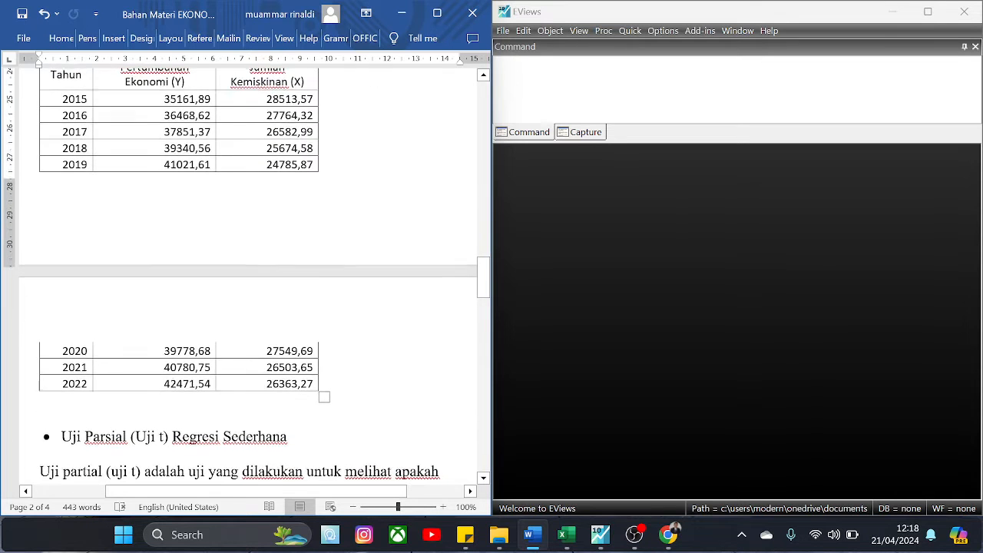
pyautogui.scroll(1, 253, 277)
pyautogui.scroll(1, 105, 438)
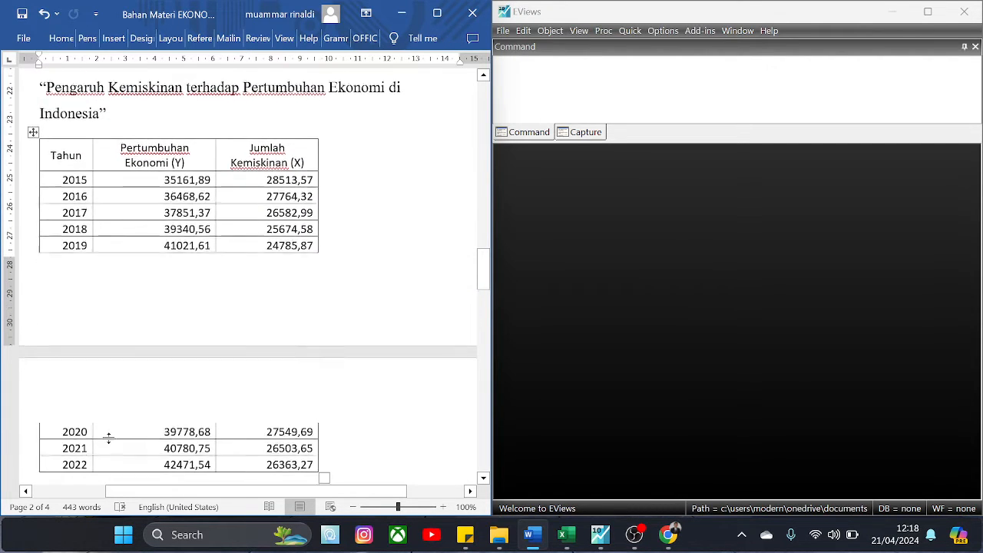
pyautogui.scroll(-4, 105, 437)
pyautogui.scroll(-1, 254, 277)
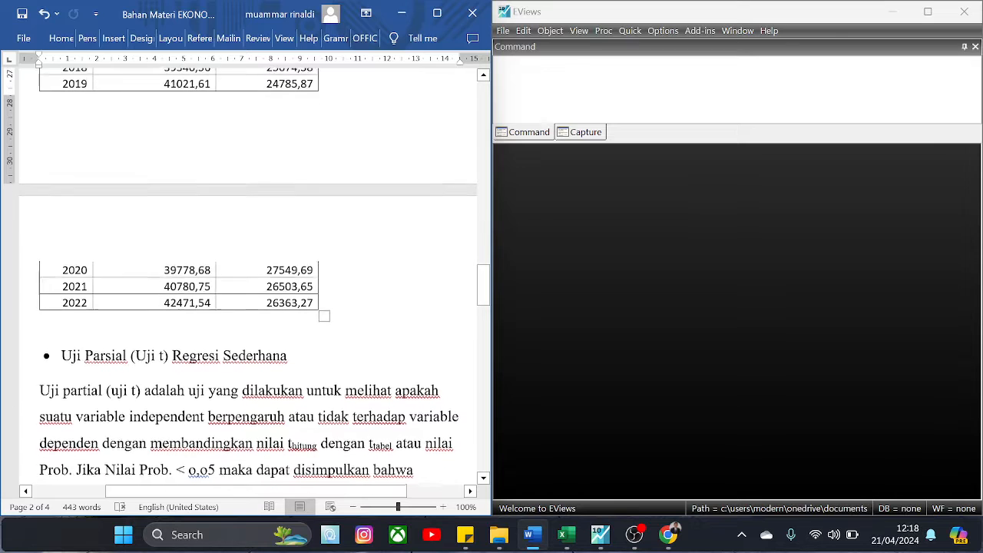
pyautogui.scroll(1, 253, 277)
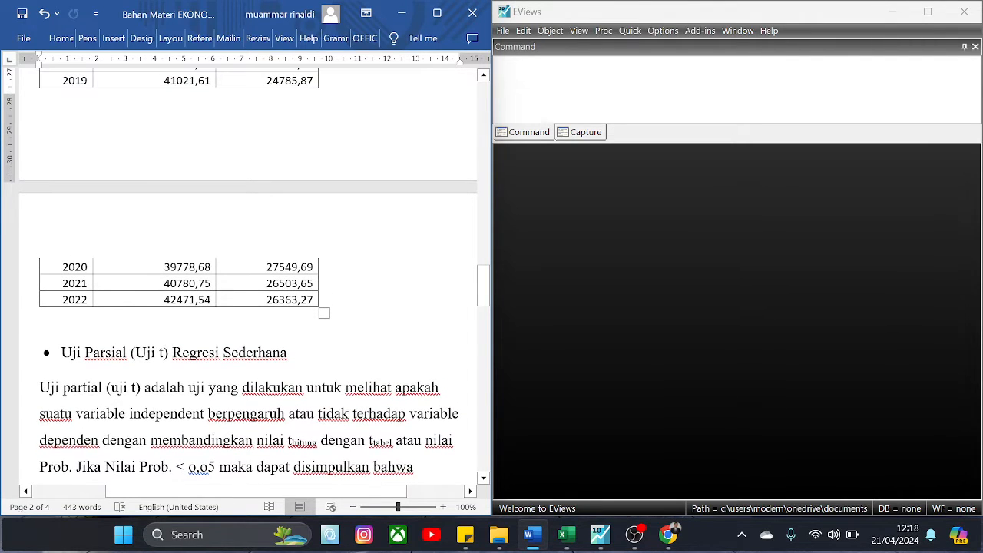
pyautogui.scroll(-1, 254, 277)
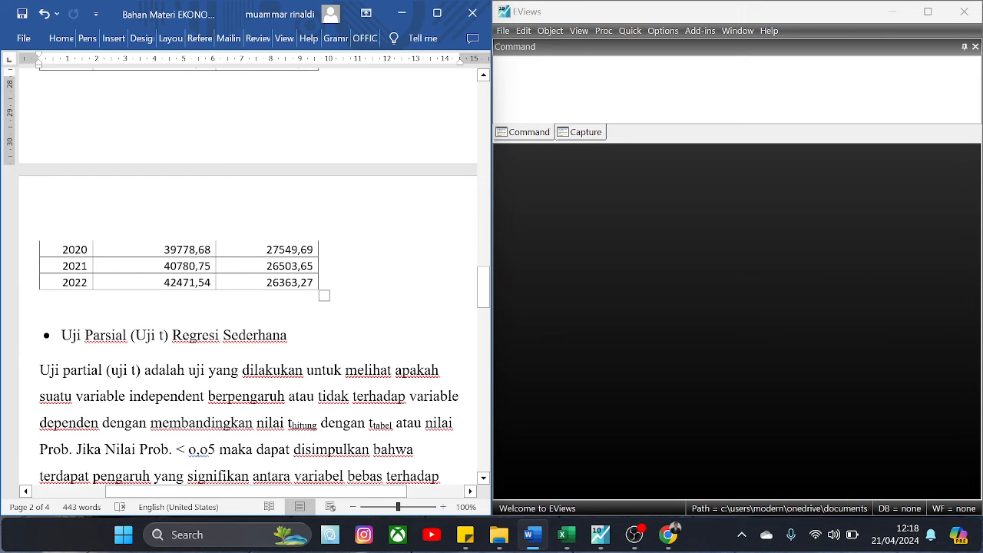
pyautogui.scroll(-1, 254, 277)
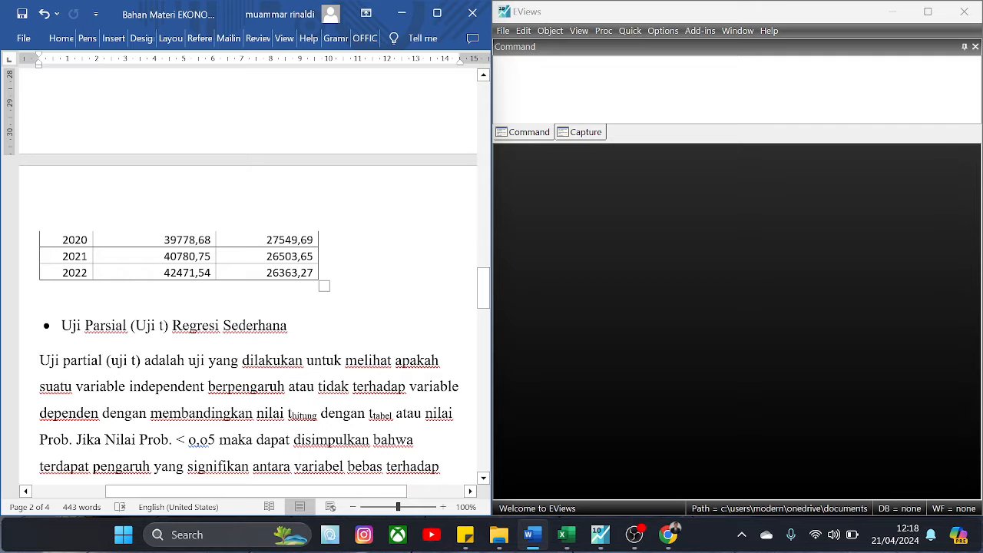
pyautogui.scroll(-1, 254, 277)
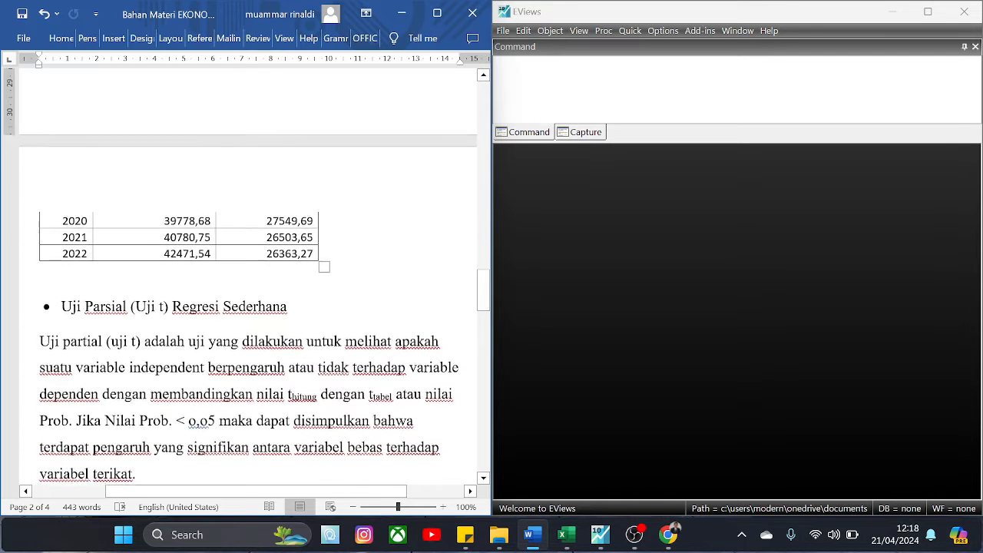
pyautogui.scroll(-1, 253, 277)
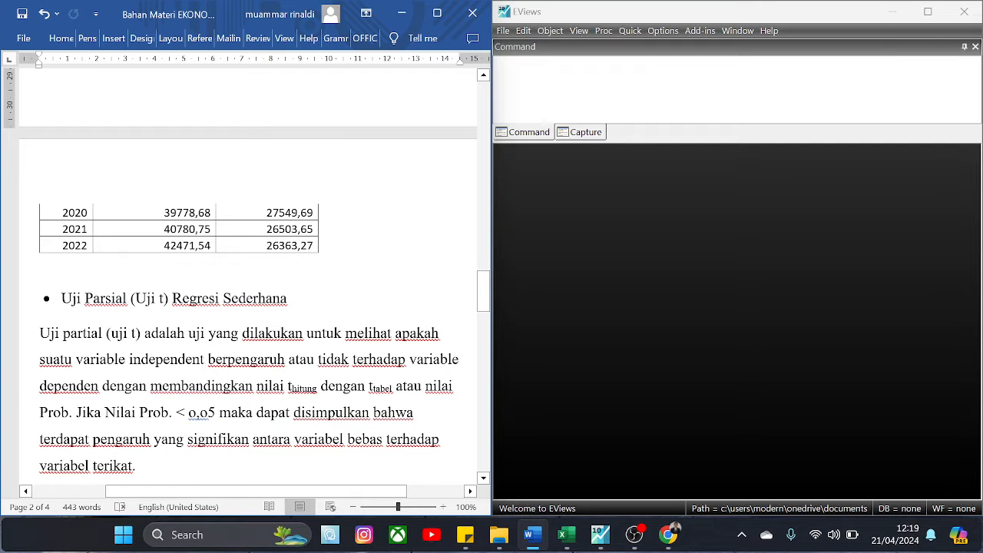
# Read the document's section on the coefficient of determination (R-Square) test.
pyautogui.scroll(-2, 246, 273)
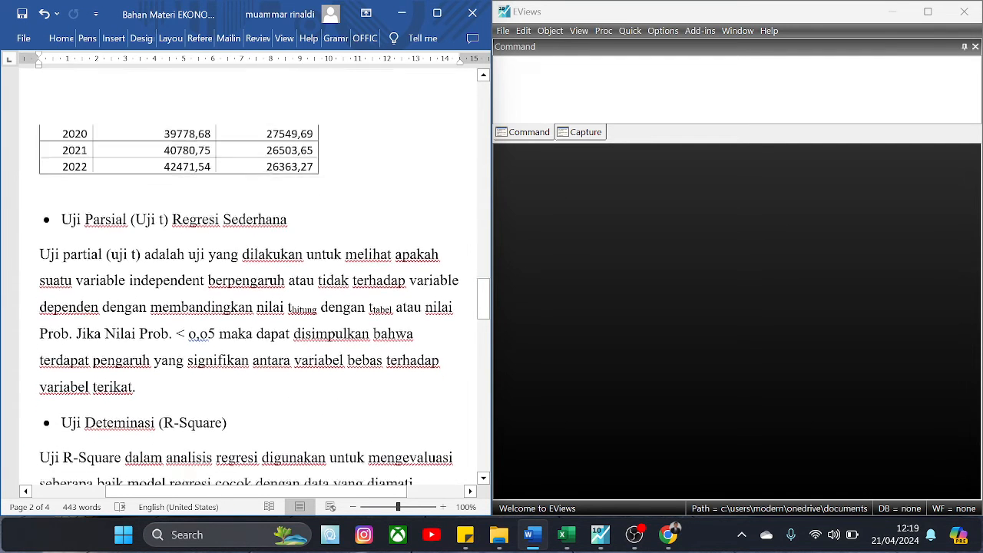
pyautogui.scroll(-3, 245, 272)
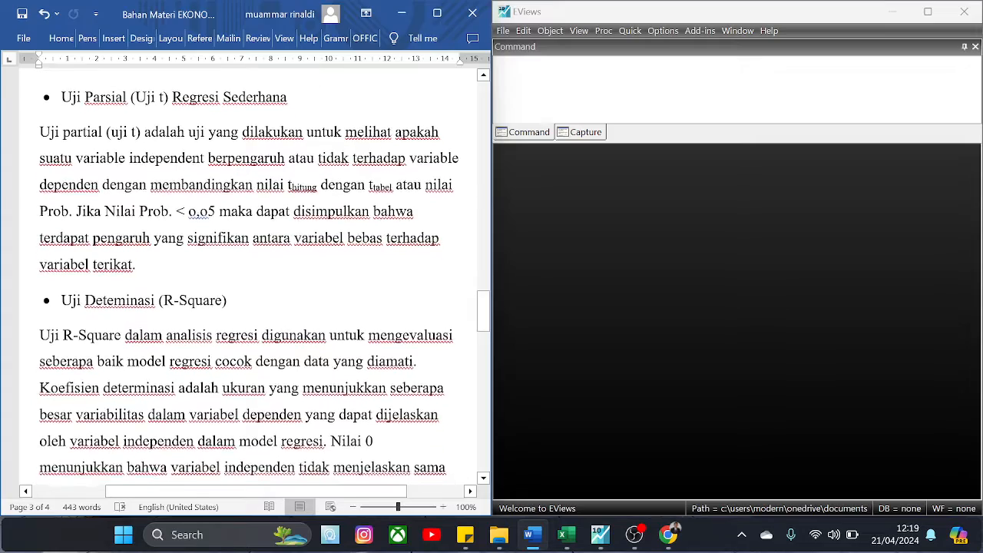
pyautogui.scroll(-2, 246, 272)
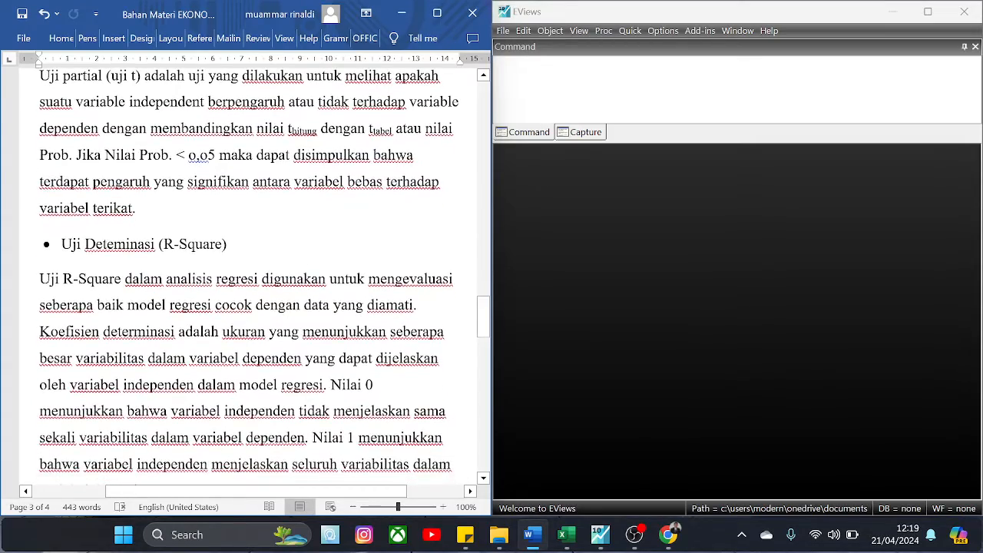
pyautogui.scroll(-1, 246, 273)
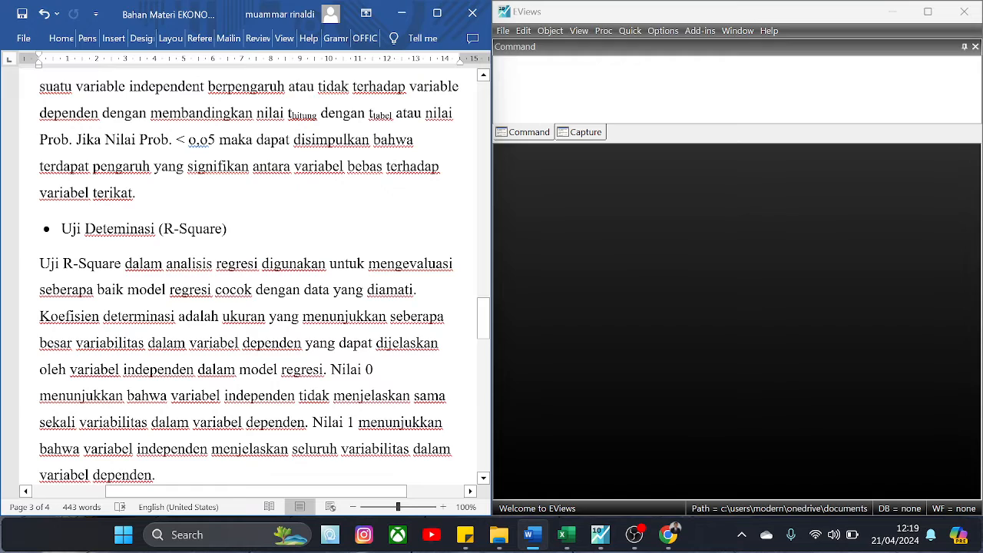
pyautogui.scroll(-1, 254, 276)
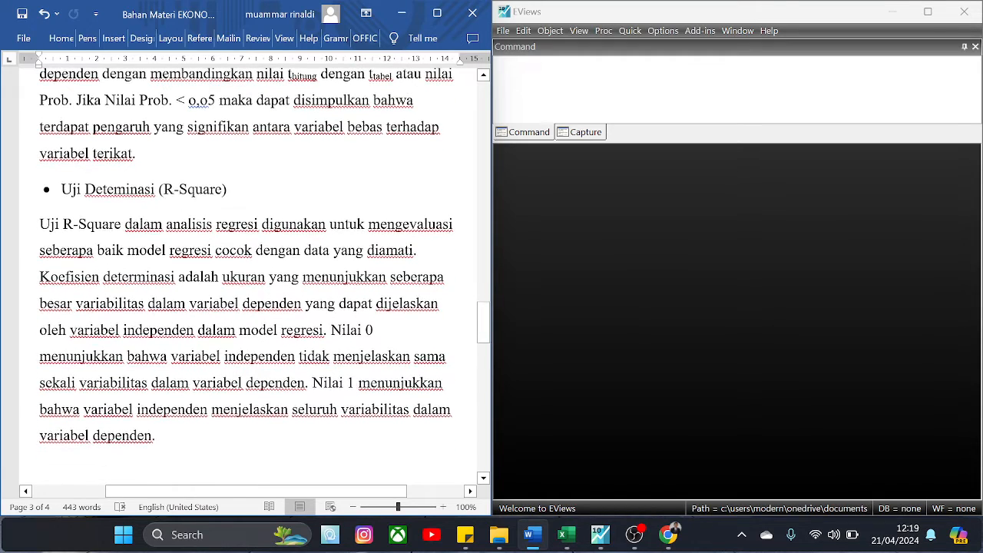
pyautogui.scroll(-1, 253, 277)
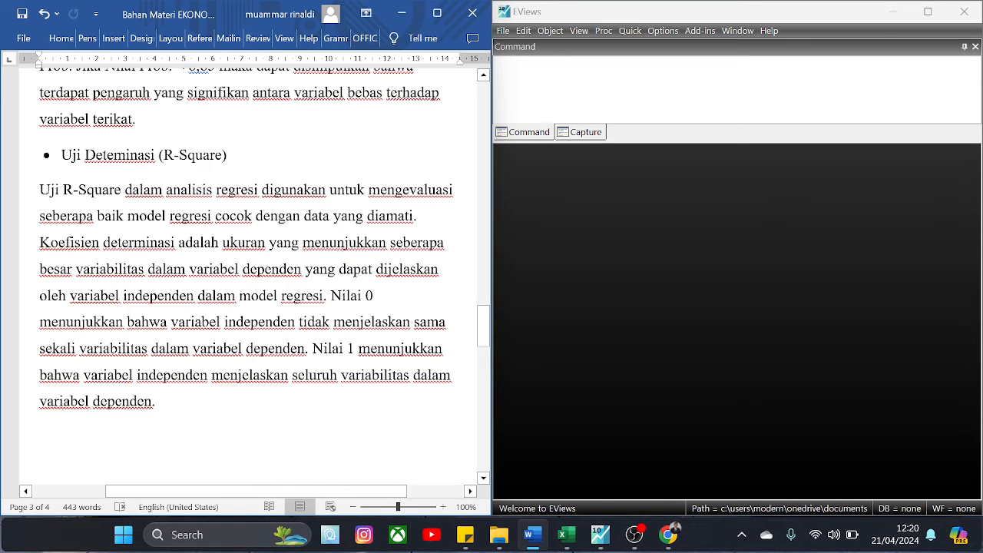
pyautogui.scroll(-1, 254, 276)
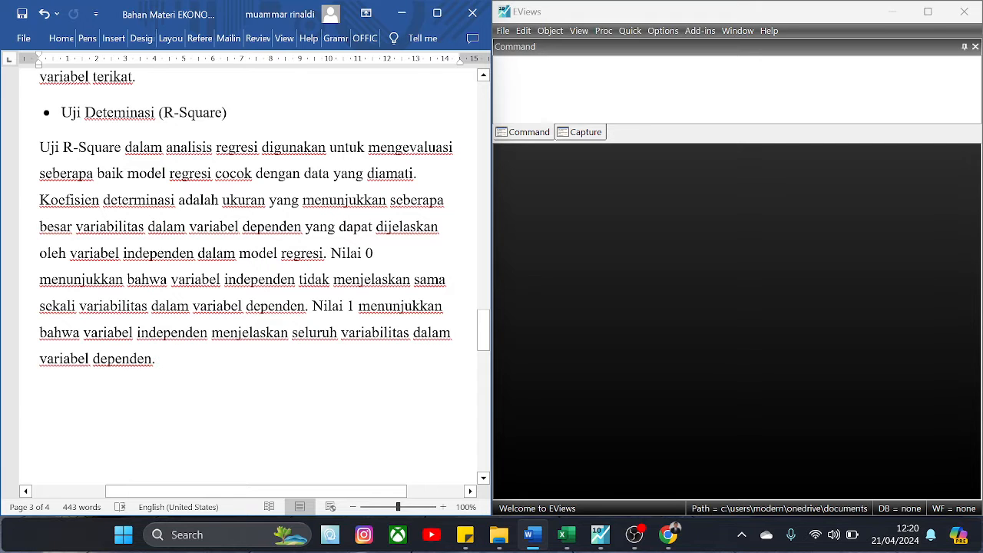
# Review the t-test and R-Square sections again and return to the table of economic growth (Y) and poverty (X).
pyautogui.scroll(10, 246, 276)
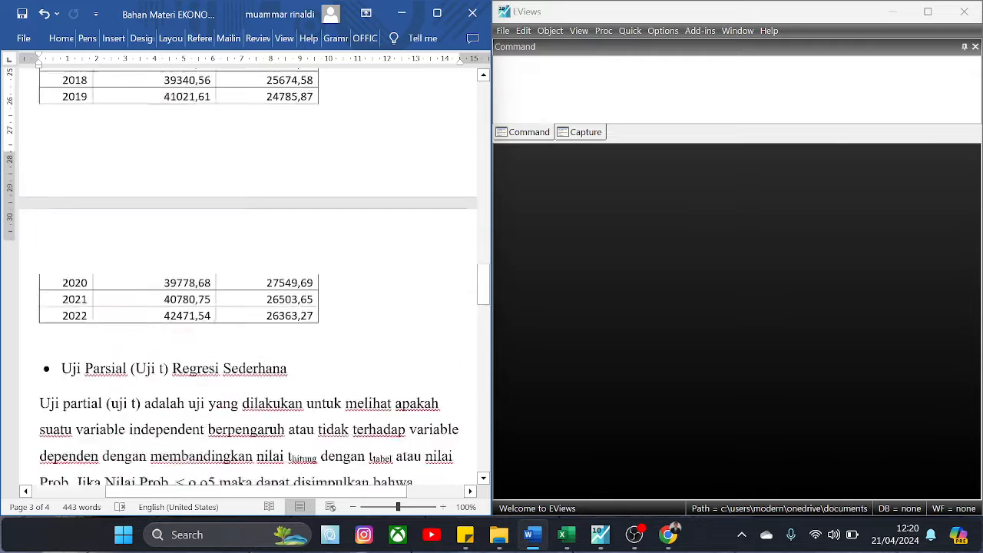
pyautogui.scroll(3, 246, 276)
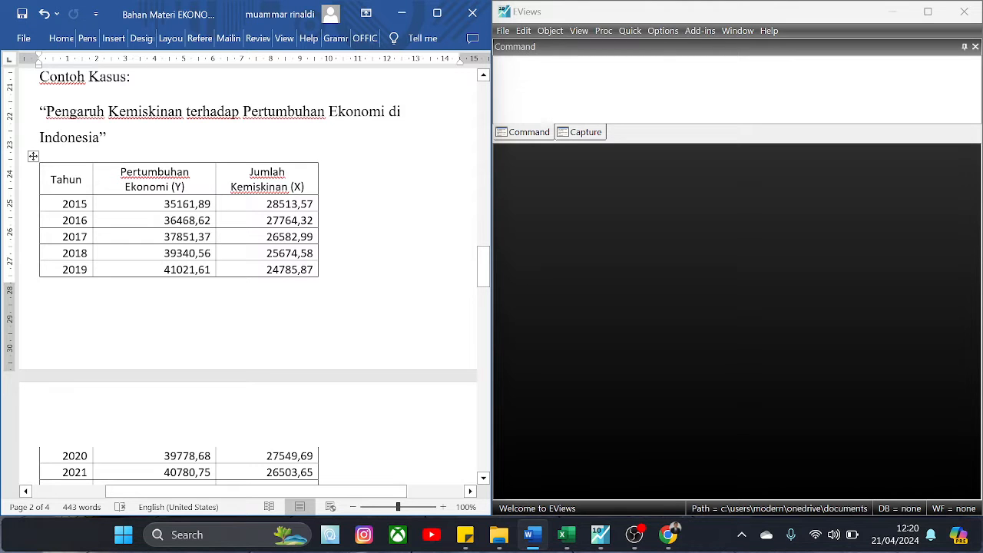
pyautogui.scroll(-5, 254, 276)
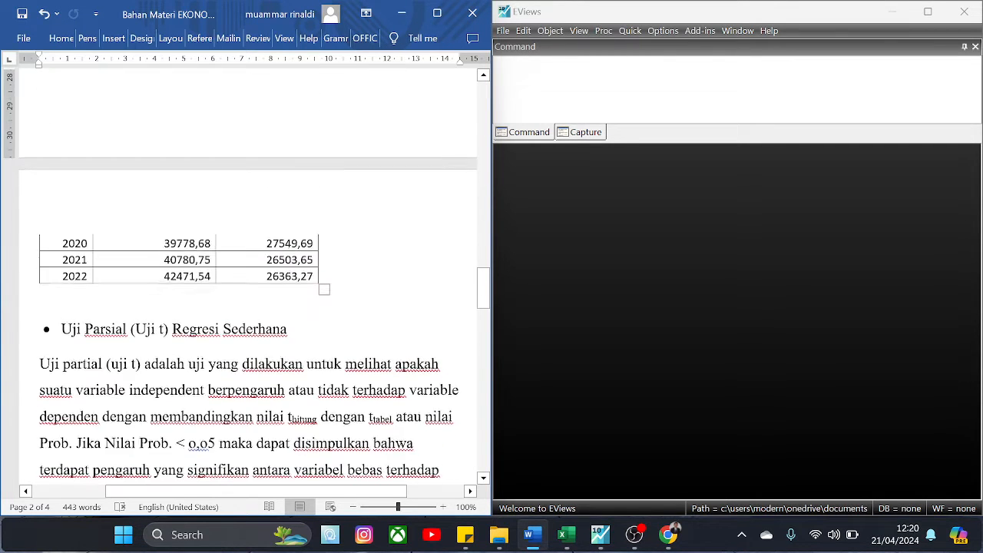
pyautogui.scroll(-7, 254, 277)
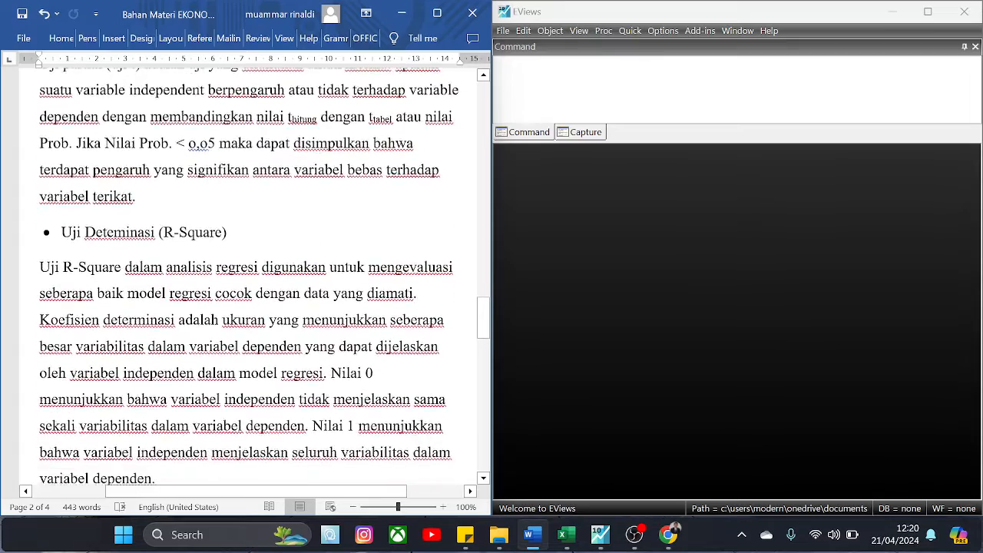
pyautogui.scroll(-2, 253, 276)
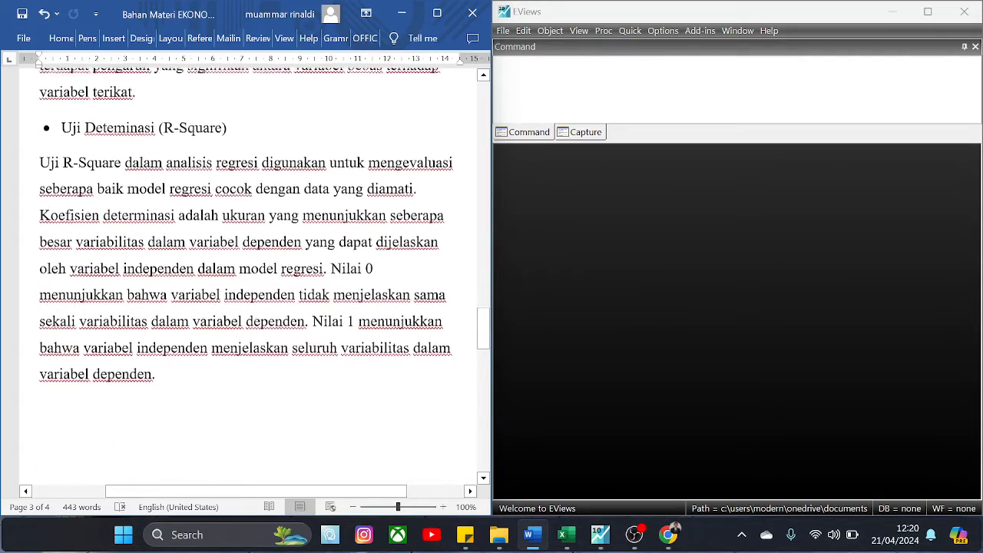
pyautogui.scroll(7, 253, 276)
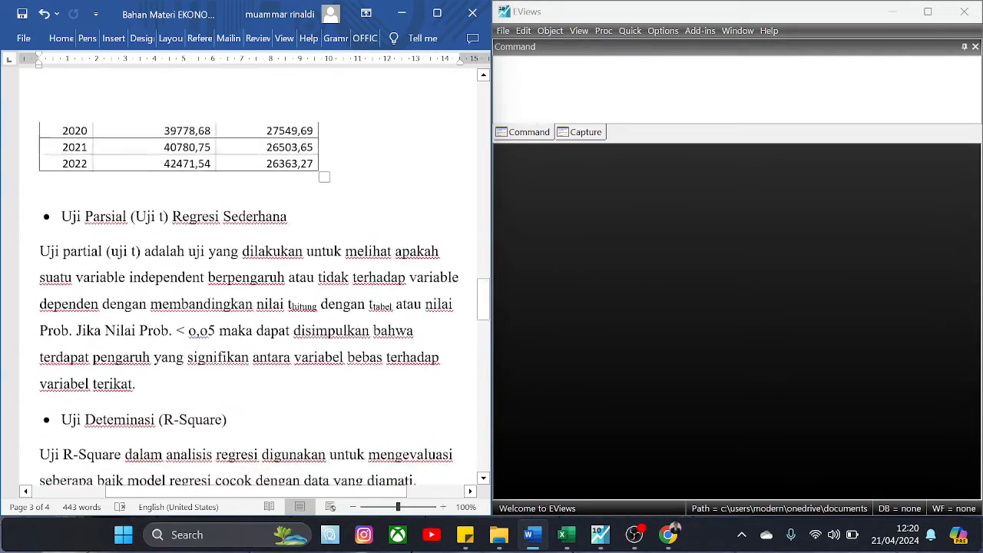
pyautogui.scroll(6, 253, 277)
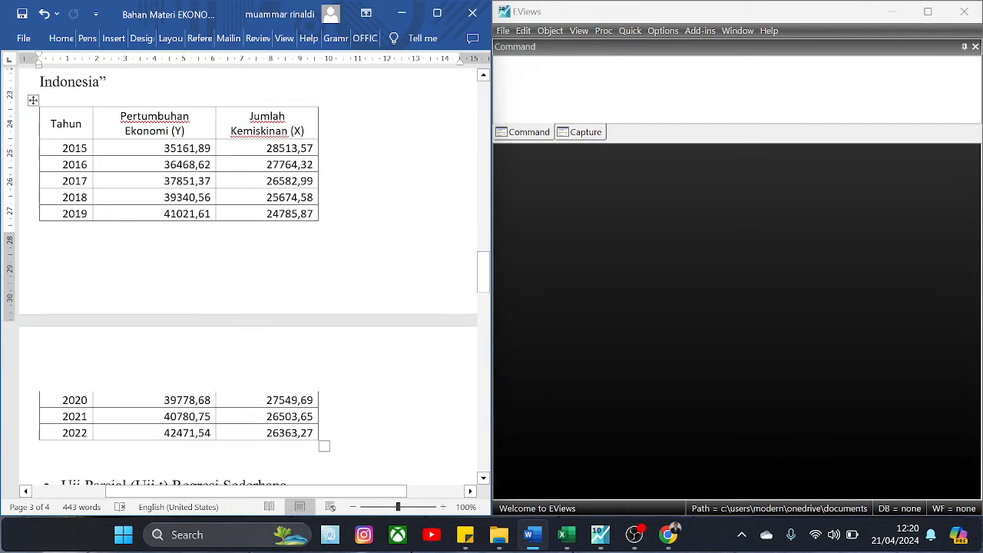
pyautogui.scroll(1, 254, 277)
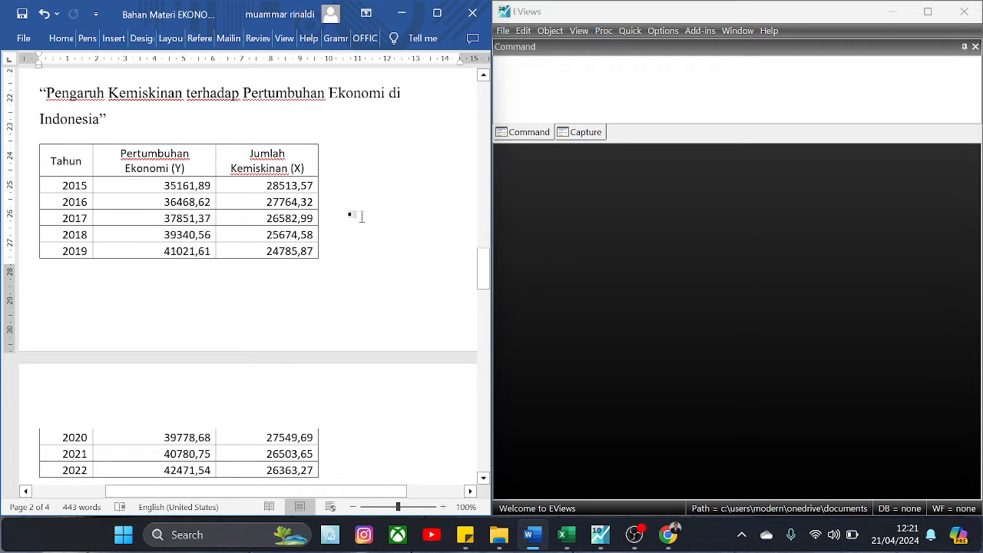
pyautogui.click(927, 19)
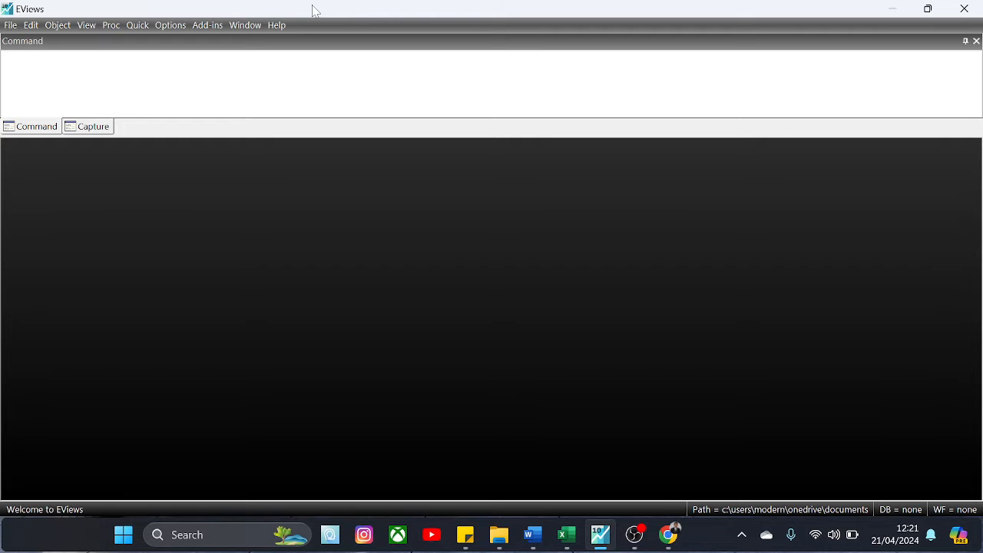
pyautogui.moveTo(313, 10); pyautogui.dragTo(982, 286)
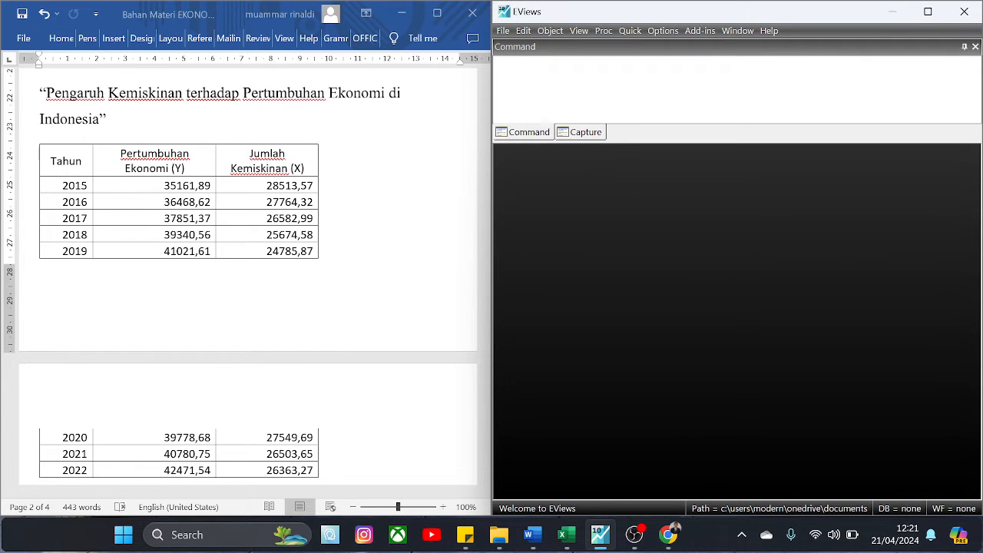
# In EViews, create a new dated, regular-frequency workfile with Annual frequency, start date 2015 and end date 2022.
pyautogui.click(503, 32)
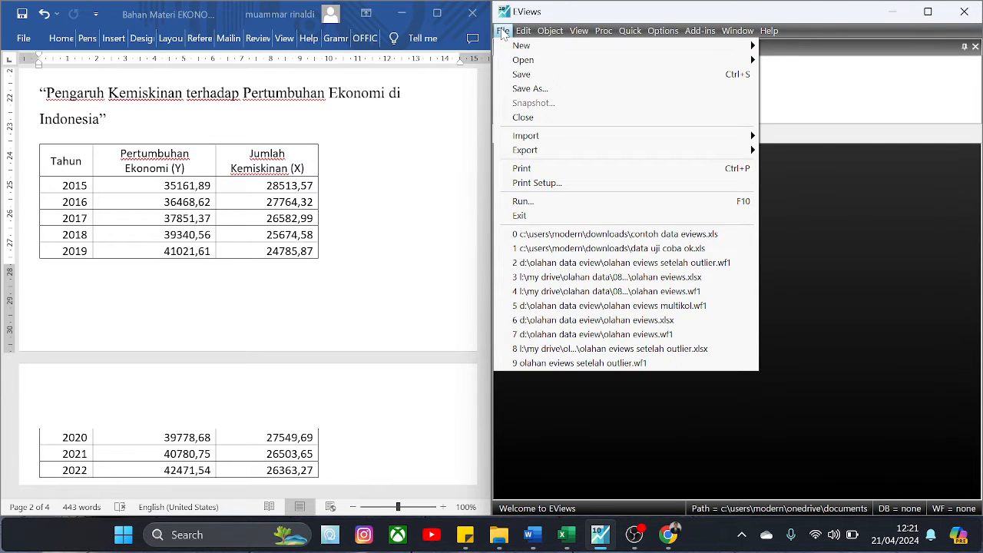
pyautogui.moveTo(562, 54)
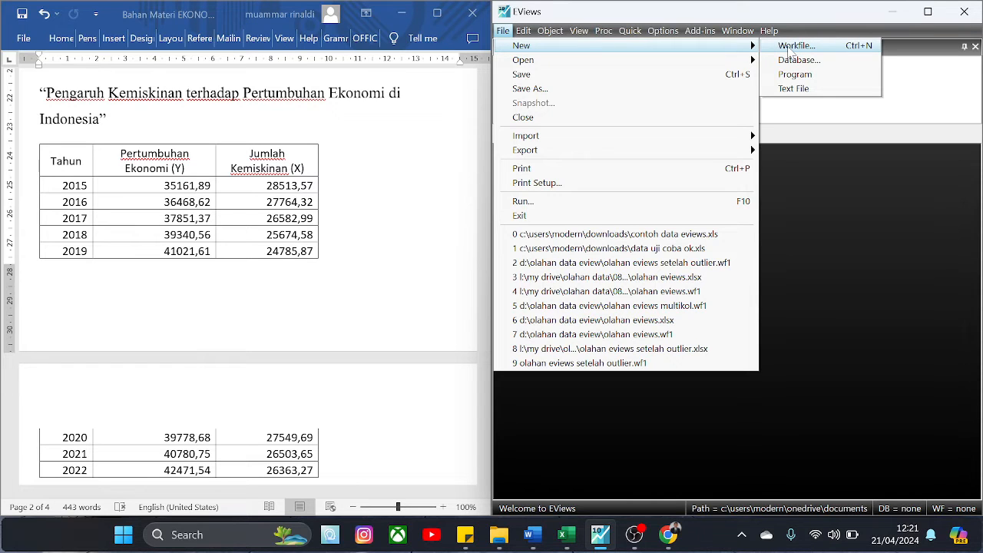
pyautogui.click(790, 48)
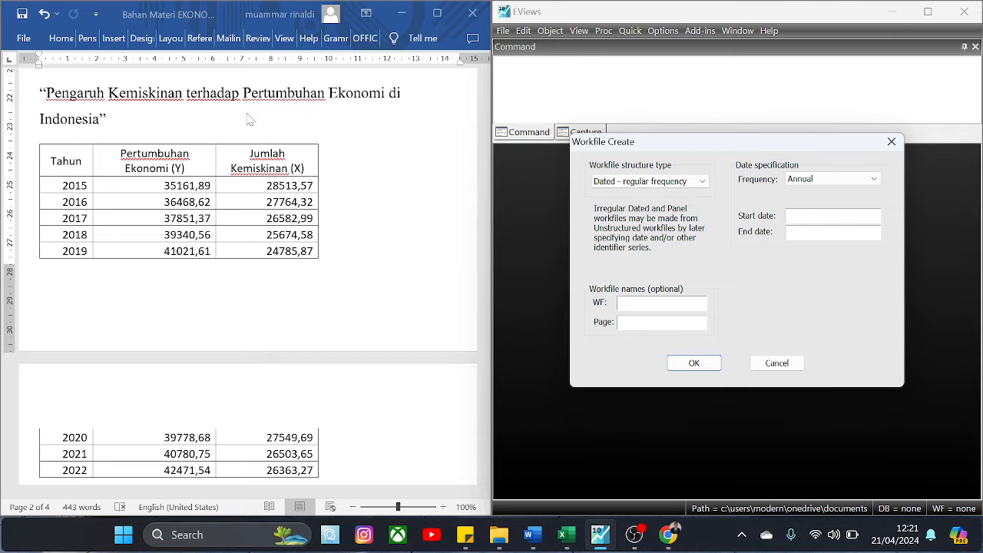
pyautogui.scroll(-1, 162, 173)
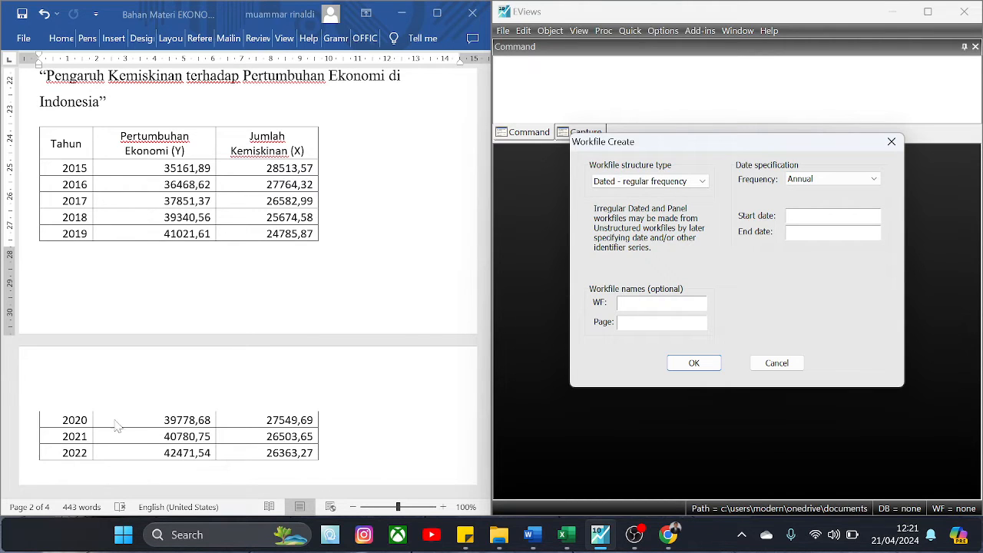
pyautogui.click(843, 182)
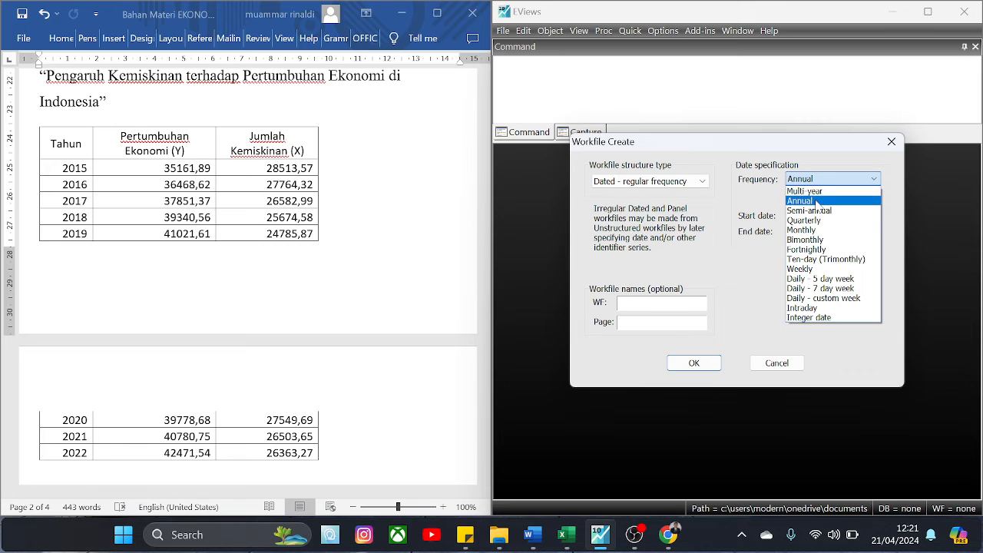
pyautogui.click(817, 203)
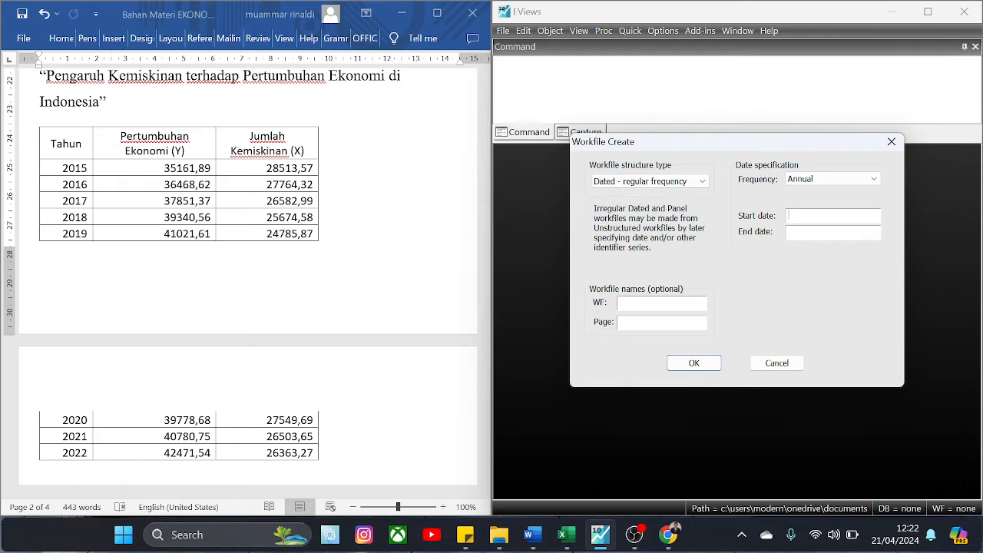
pyautogui.write('2015')
pyautogui.press('Tab')
pyautogui.write('2022')
pyautogui.click(689, 372)
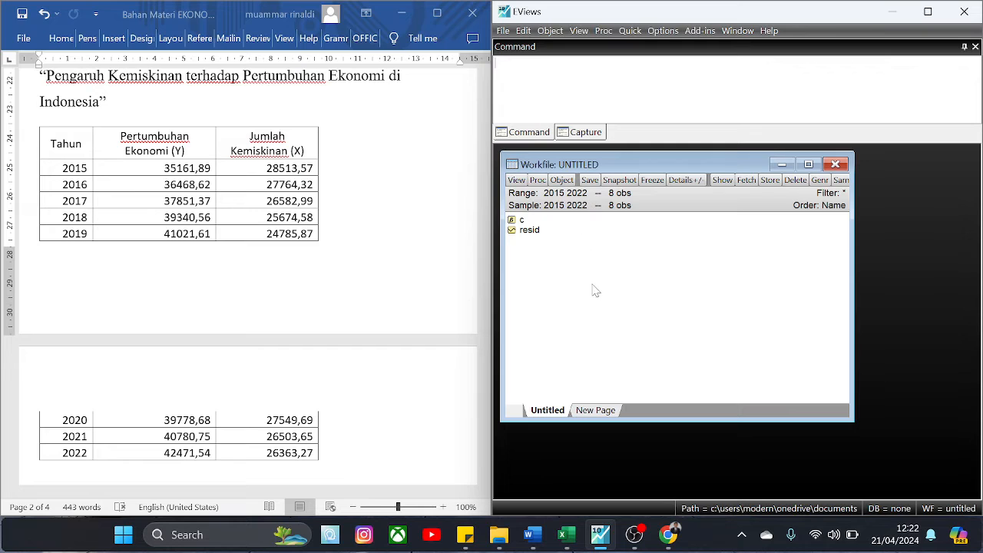
# Open an empty group for entering series data in the workfile.
pyautogui.click(632, 34)
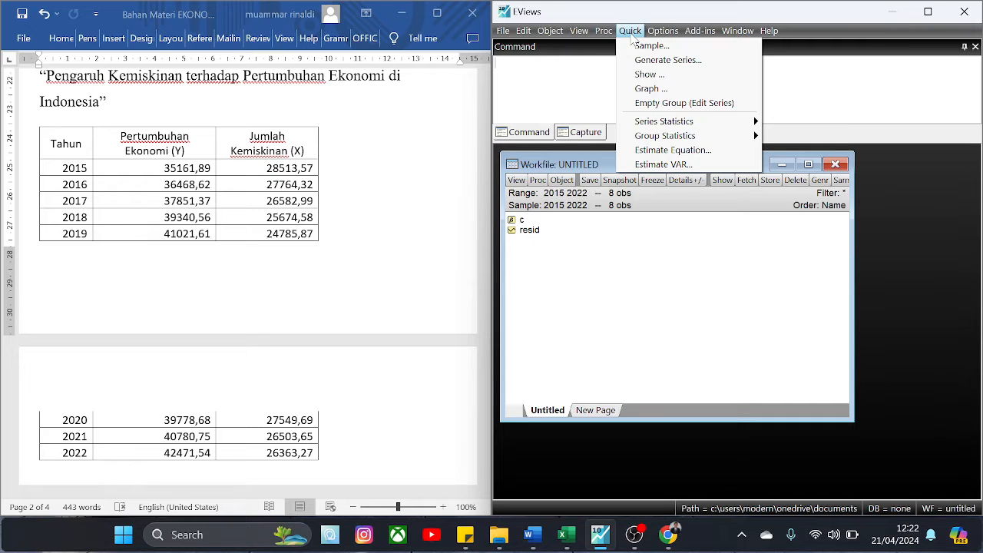
pyautogui.click(651, 106)
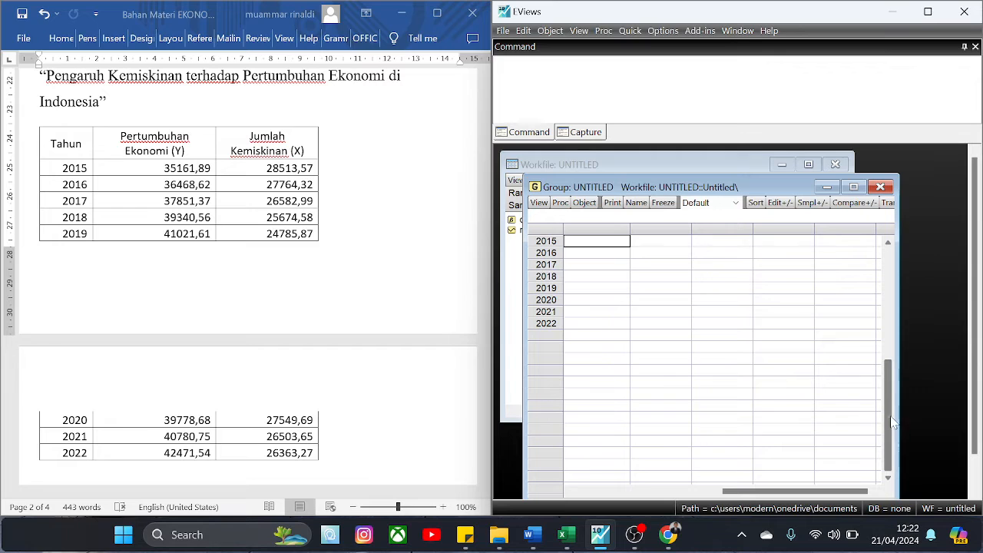
pyautogui.moveTo(890, 419); pyautogui.dragTo(891, 327)
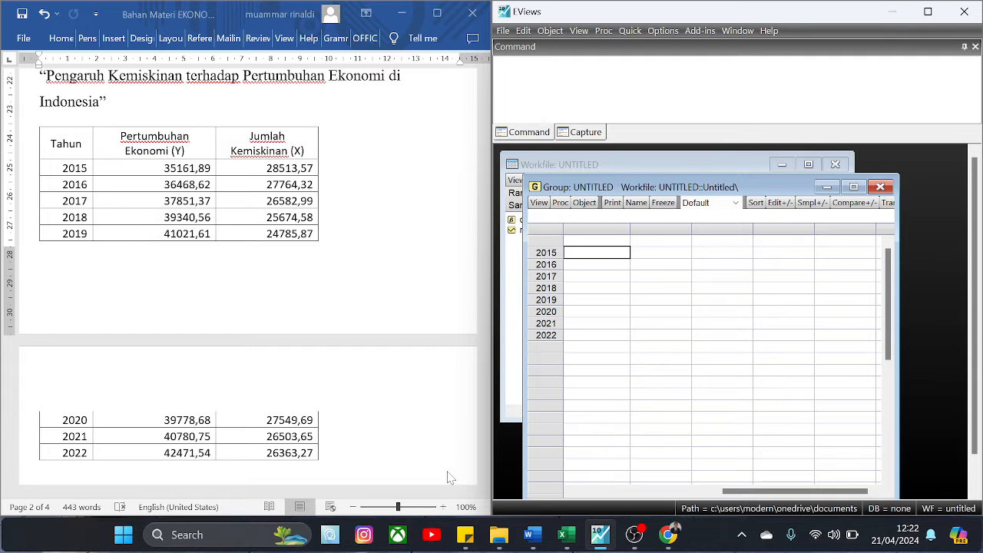
# Switch to the Excel workbook Data Regresi Sederhana-Eviews, dock it beside EViews and copy the 2015–2022 Y and X values in B2:C9.
pyautogui.click(563, 536)
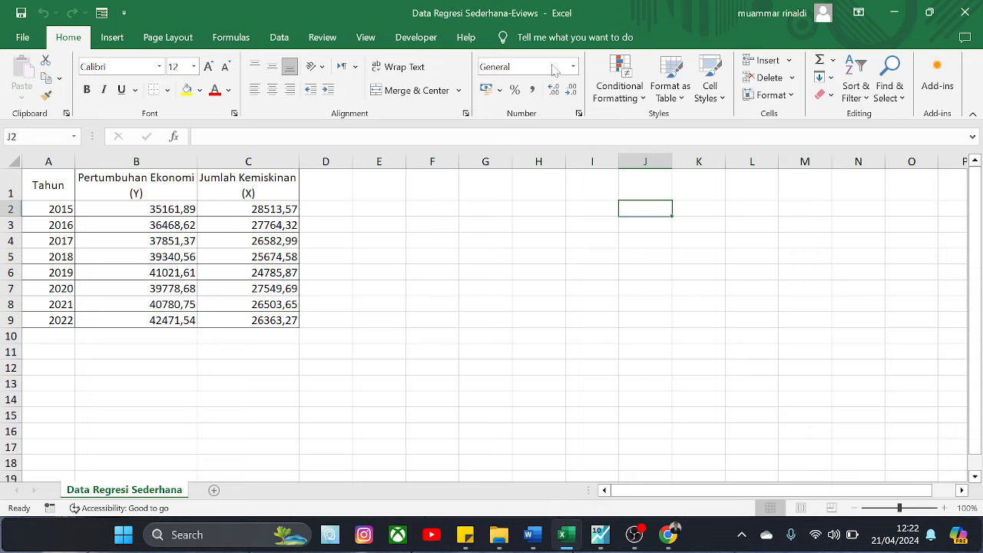
pyautogui.moveTo(524, 9); pyautogui.dragTo(4, 144)
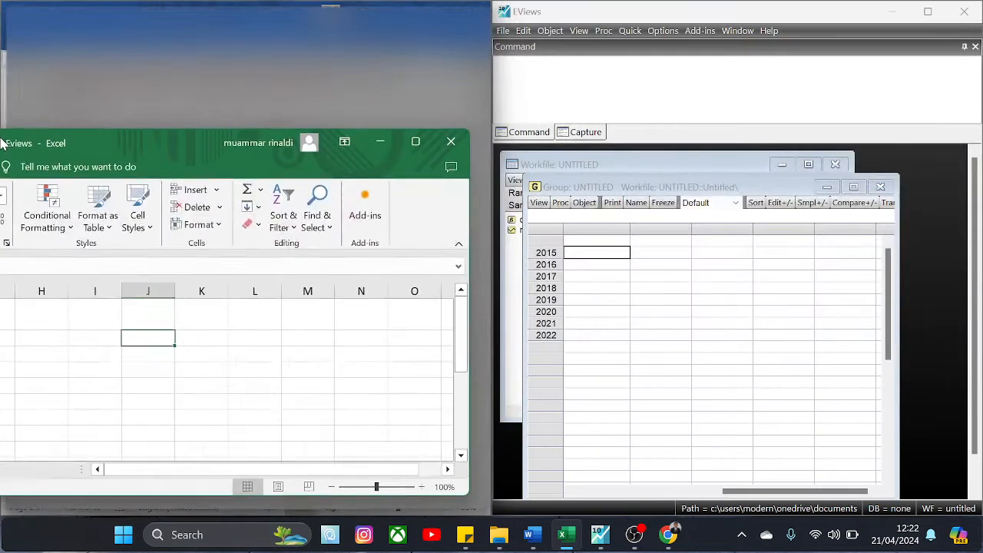
pyautogui.click(115, 213)
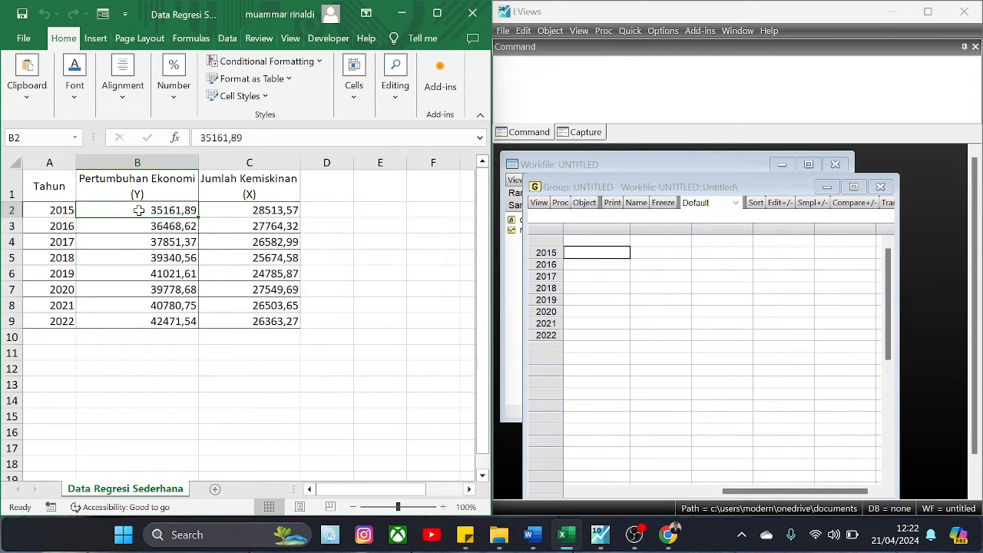
pyautogui.hotkey('shift', 'Right')
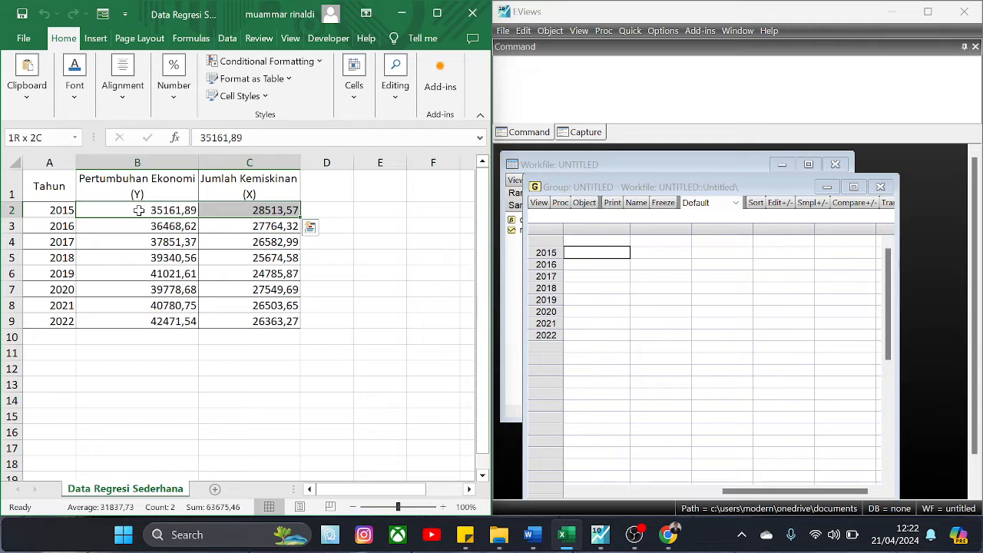
pyautogui.hotkey('shift', 'Down')
pyautogui.hotkey('shift', 'Down')
pyautogui.hotkey('shift', 'Down')
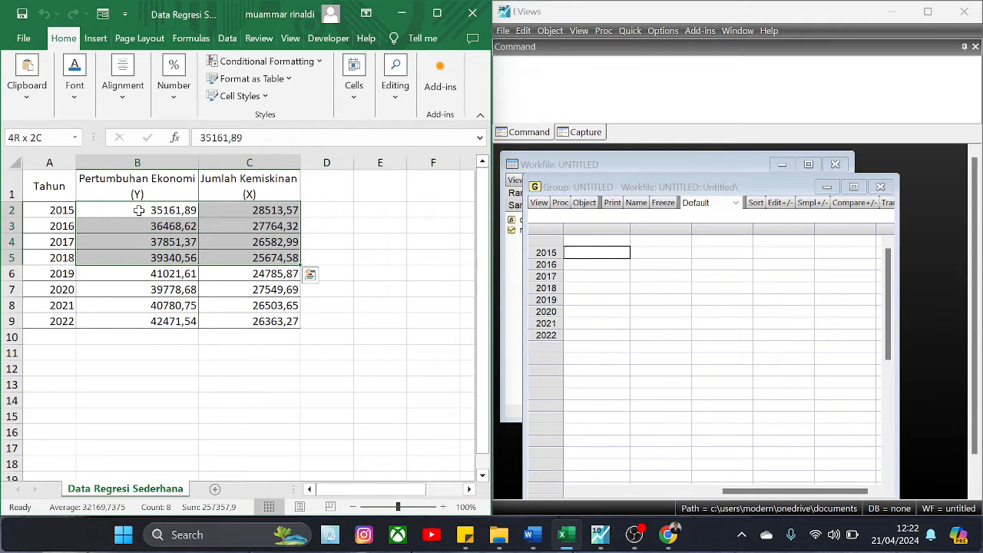
pyautogui.hotkey('shift', 'Down')
pyautogui.hotkey('shift', 'Down')
pyautogui.hotkey('shift', 'Down')
pyautogui.hotkey('shift', 'Down')
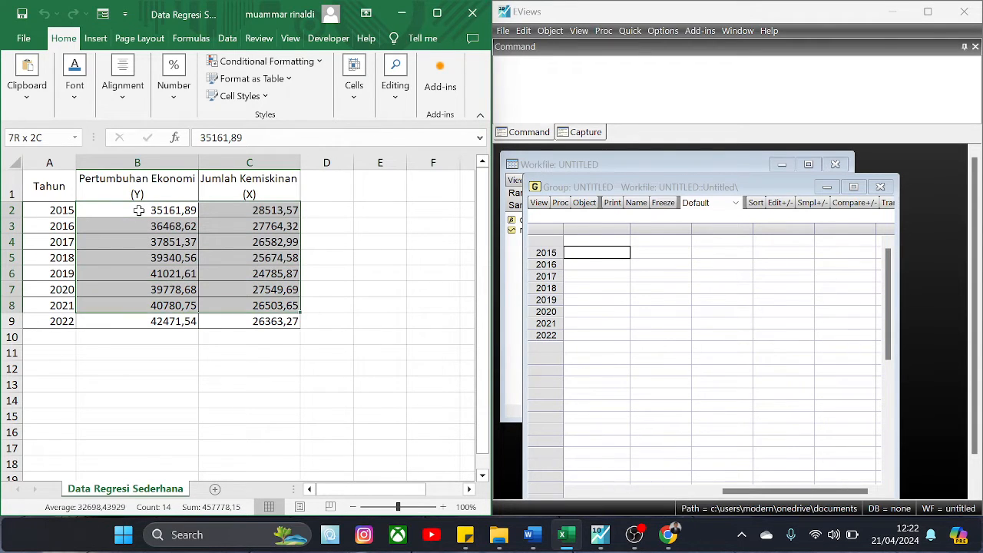
pyautogui.hotkey('ctrl', 'c')
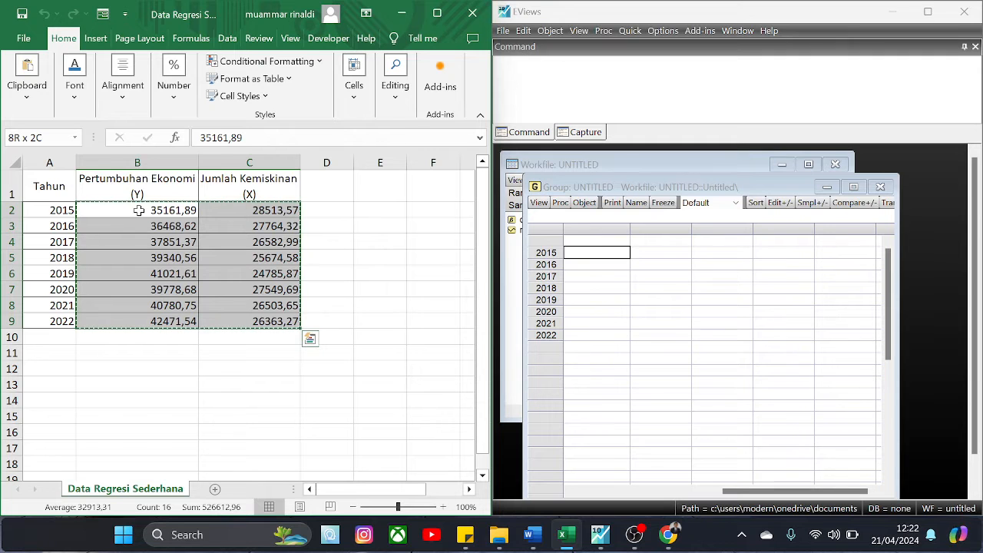
# Paste the copied values into the EViews group starting at 2015 and rename the first series to Y.
pyautogui.click(604, 255)
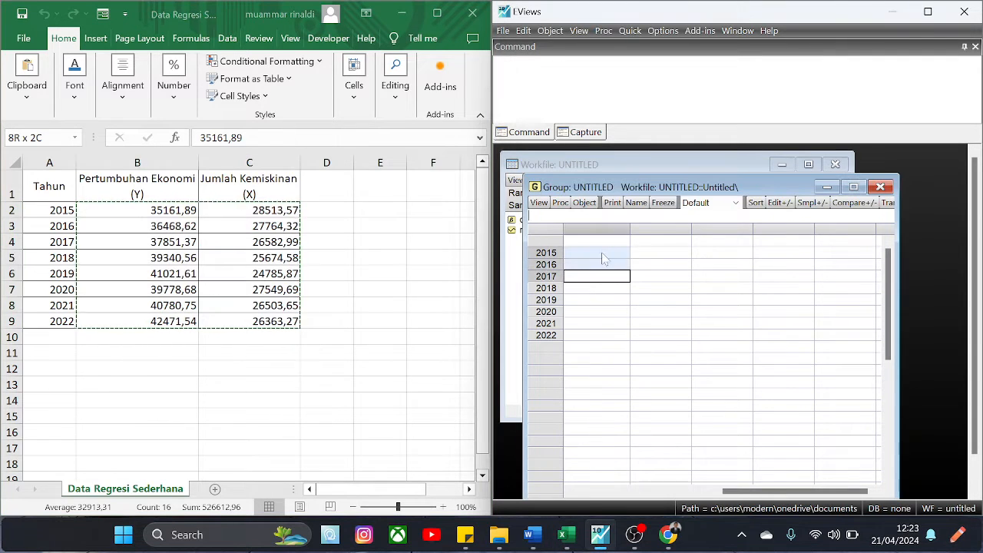
pyautogui.hotkey('ctrl', 'v')
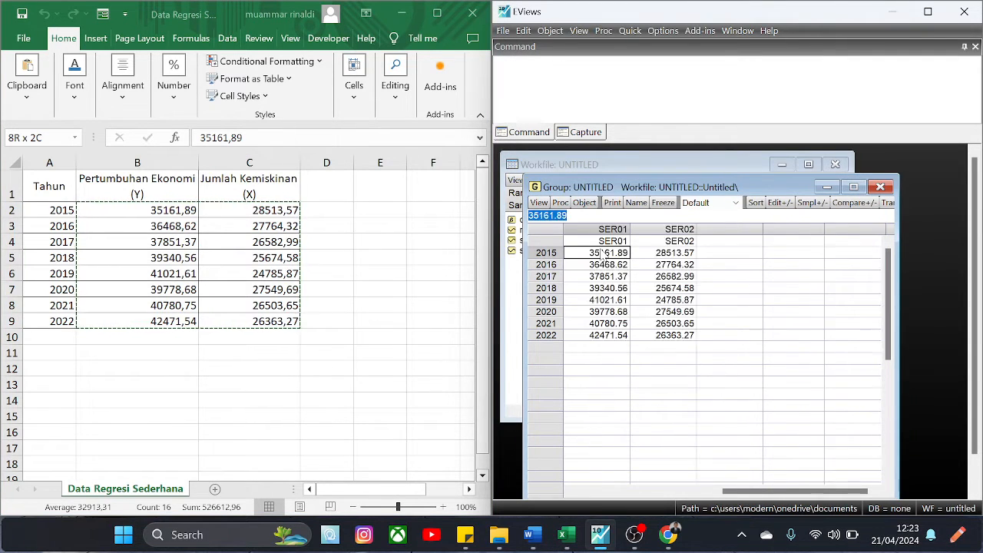
pyautogui.click(603, 241)
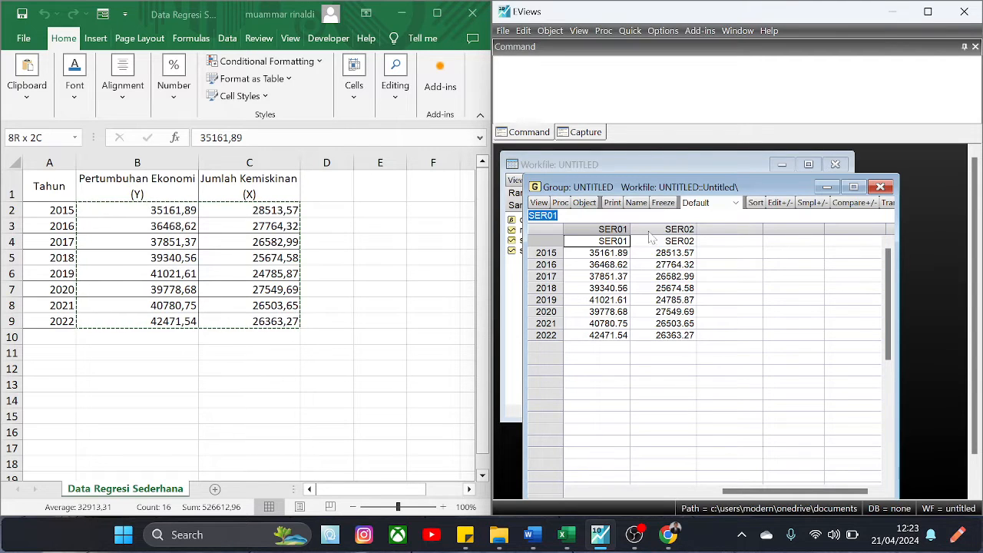
pyautogui.write('Y')
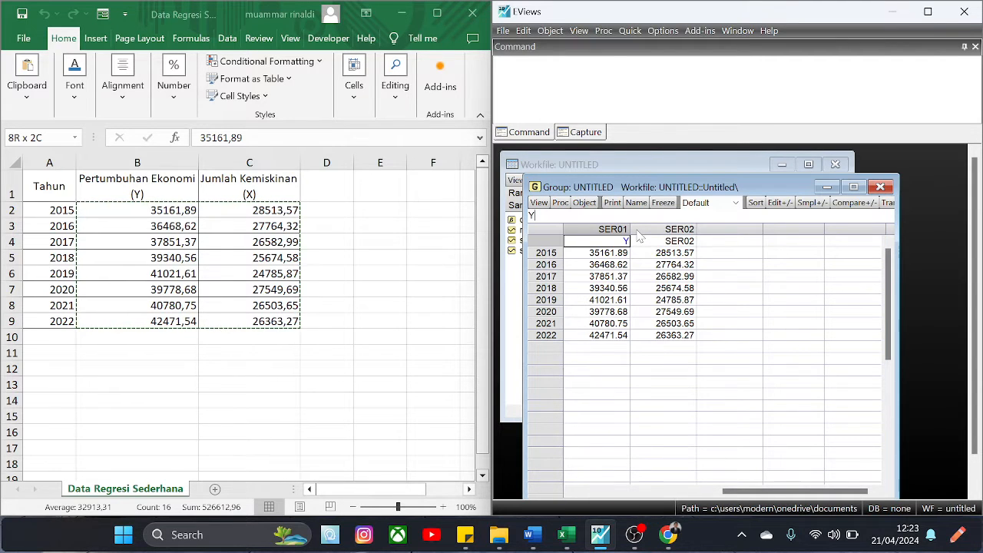
pyautogui.press('Return')
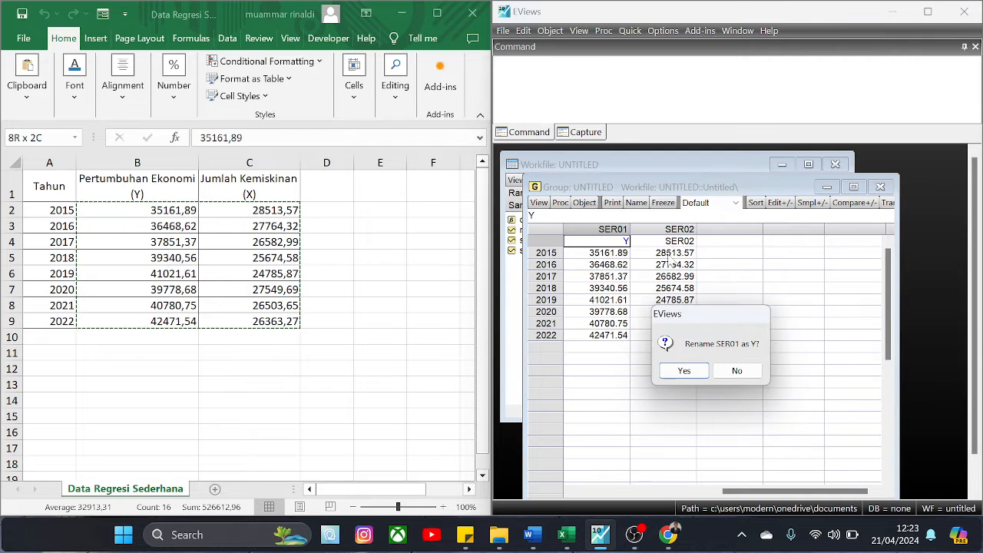
pyautogui.click(684, 370)
# Rename the second series to X and close the data group, confirming deletion of the untitled group.
pyautogui.moveTo(668, 335); pyautogui.dragTo(668, 255)
pyautogui.click(668, 255)
pyautogui.click(667, 240)
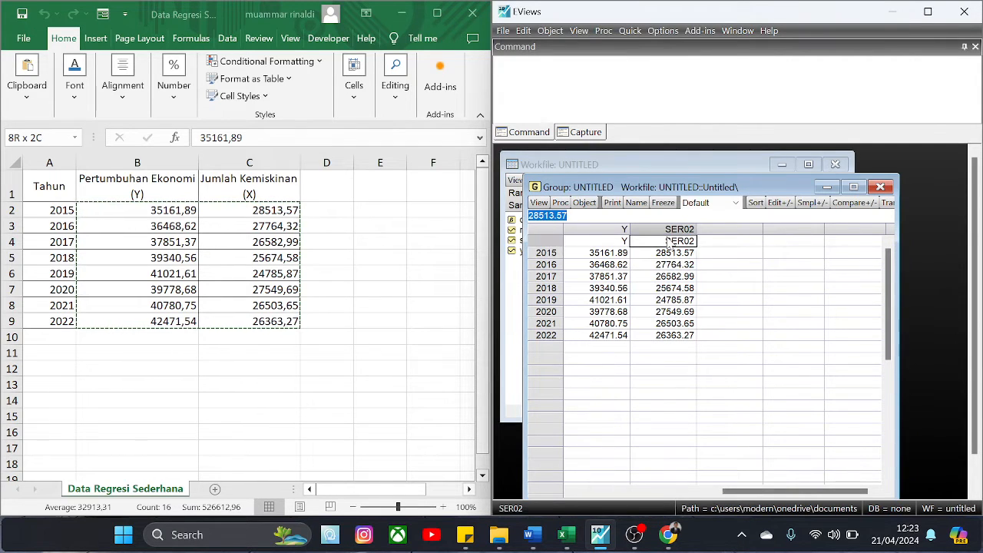
pyautogui.write('X')
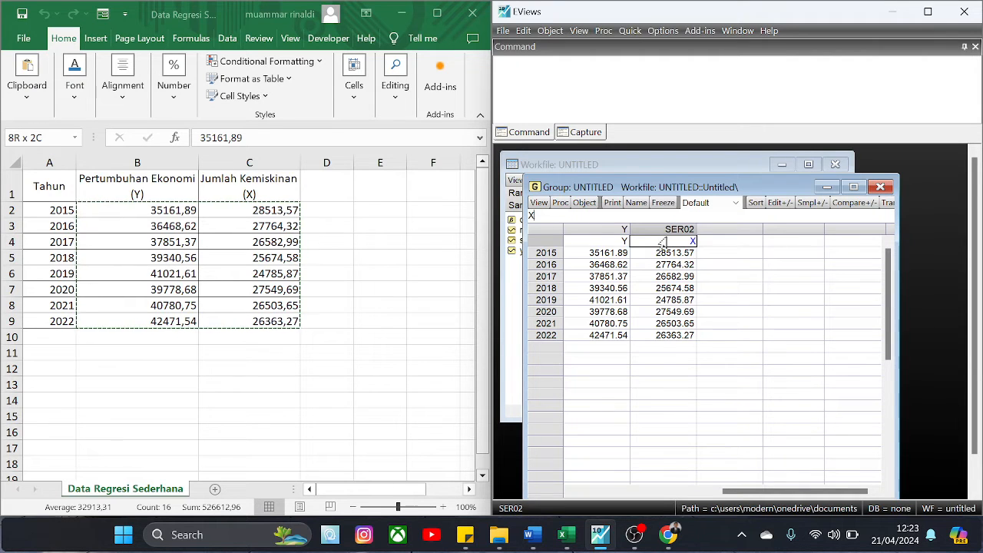
pyautogui.press('Return')
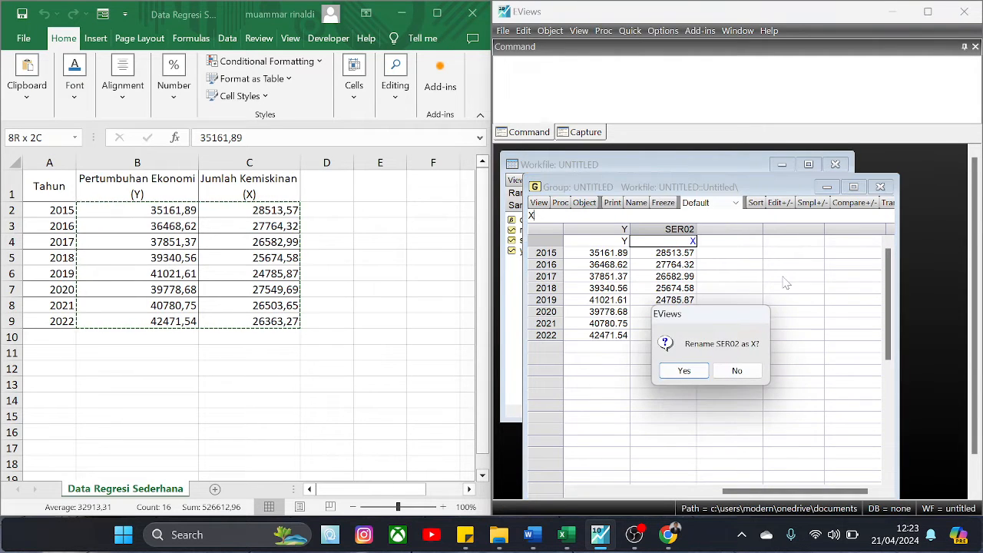
pyautogui.click(685, 371)
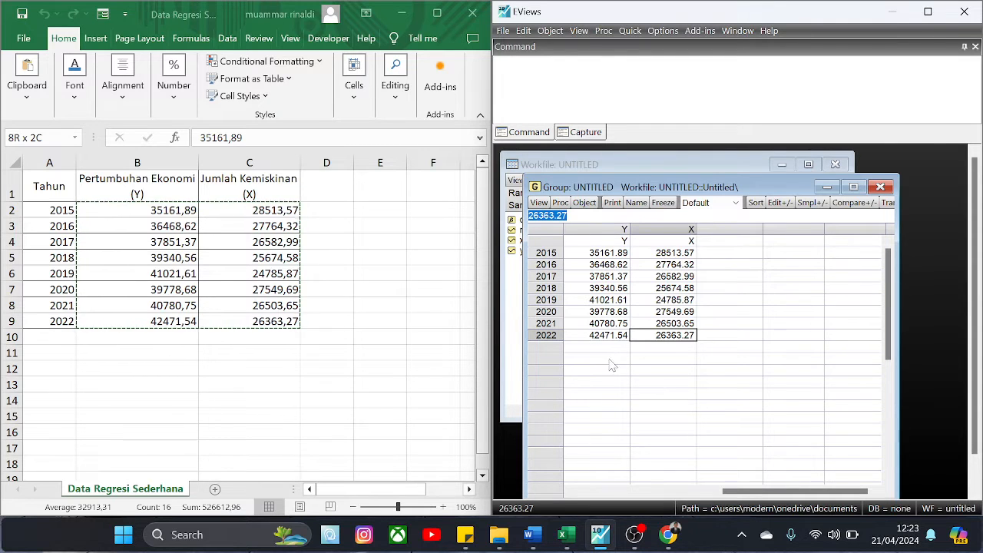
pyautogui.click(882, 187)
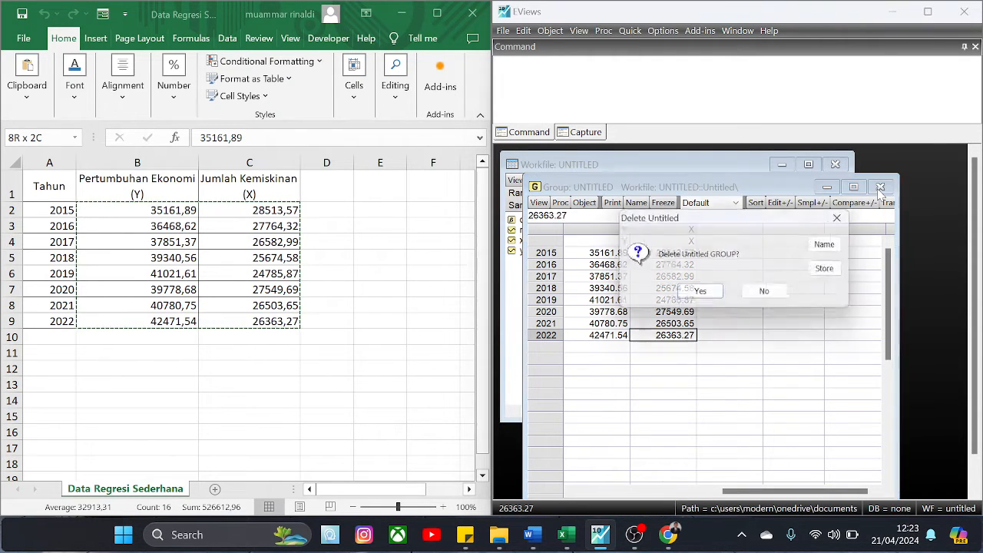
pyautogui.click(703, 298)
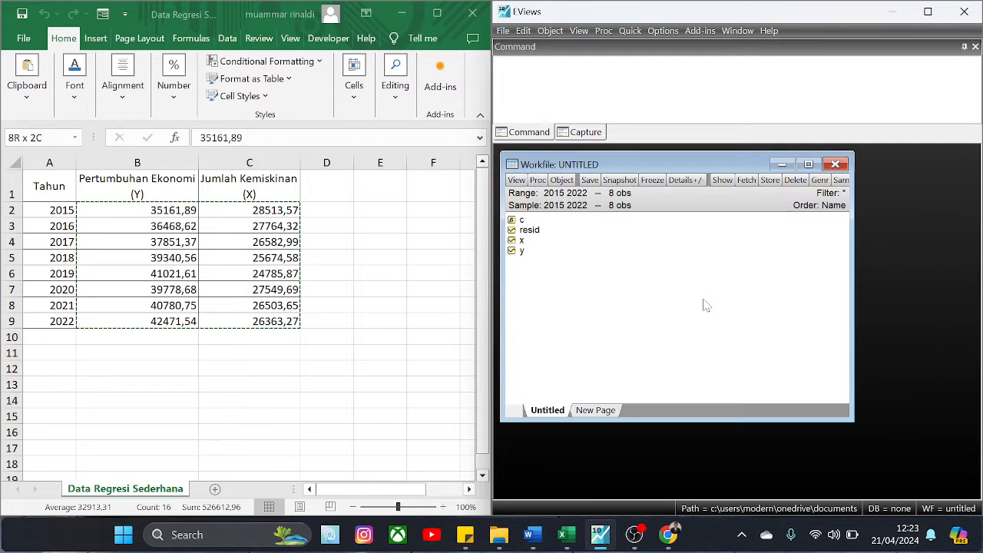
# Select series y followed by x in the workfile and open them together as an equation.
pyautogui.click(519, 256)
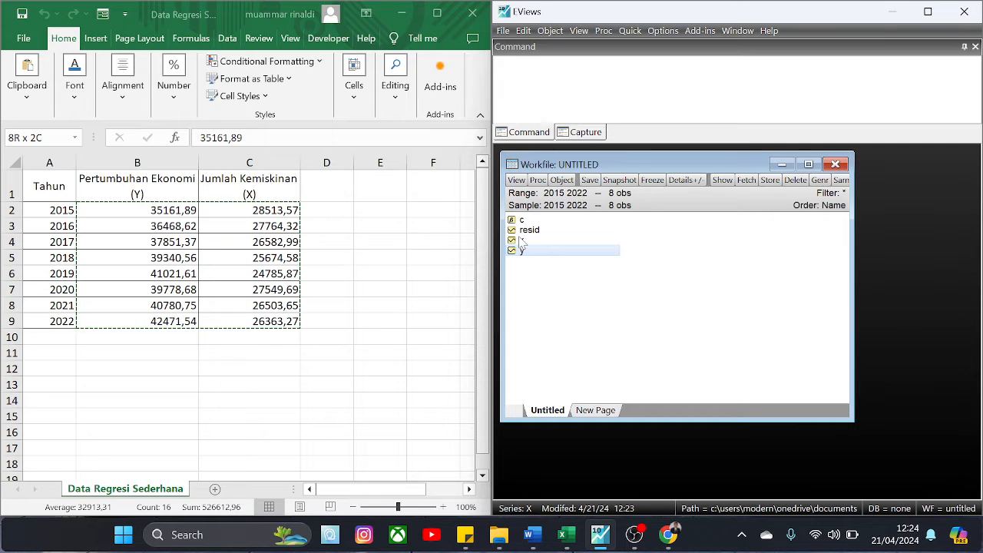
pyautogui.keyDown('ctrl'); pyautogui.click(521, 241); pyautogui.keyUp('ctrl')
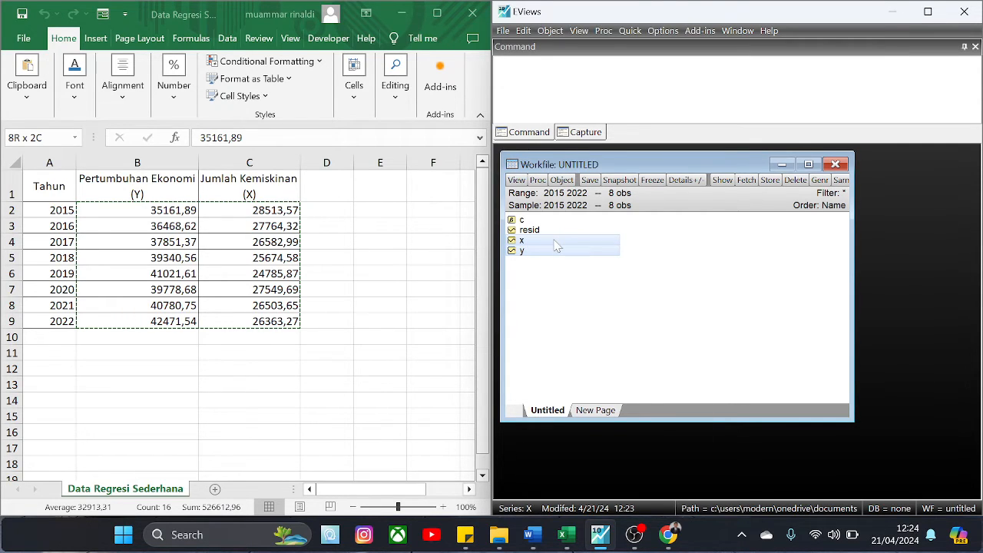
pyautogui.rightClick(557, 246)
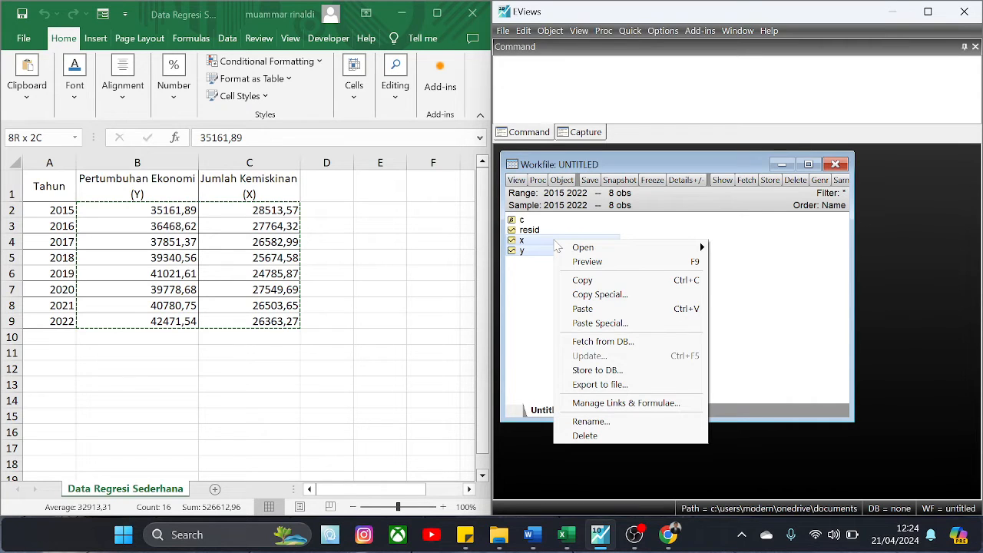
pyautogui.moveTo(602, 249)
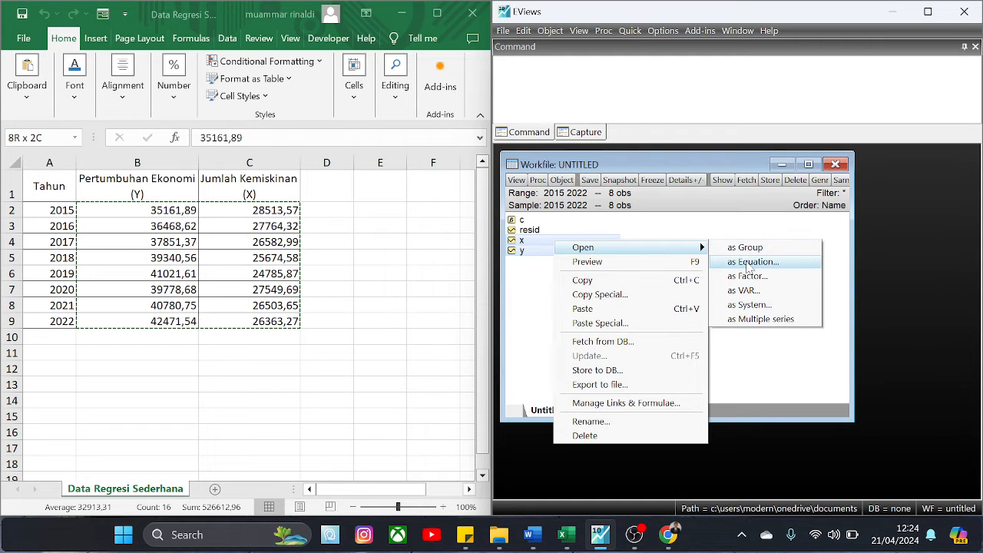
pyautogui.click(749, 265)
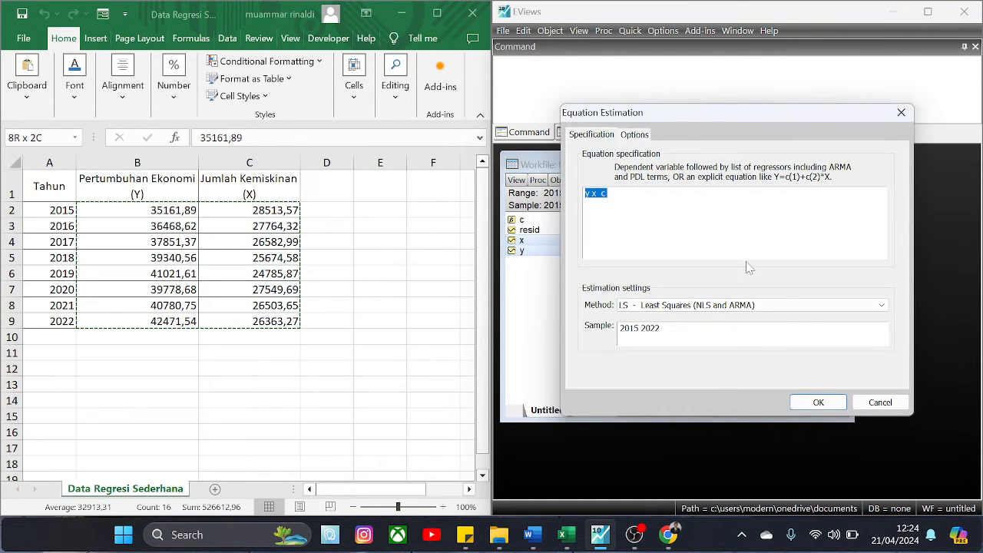
# Check the document's equation Y = a + bX + e, reorder the specification to y c x, and estimate it by least squares for 2015–2022.
pyautogui.click(606, 193)
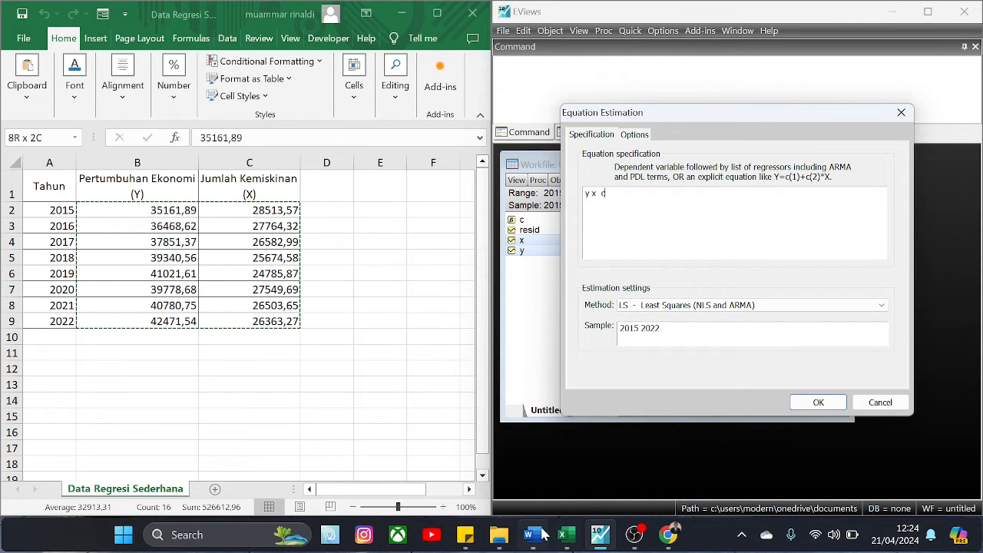
pyautogui.moveTo(533, 537)
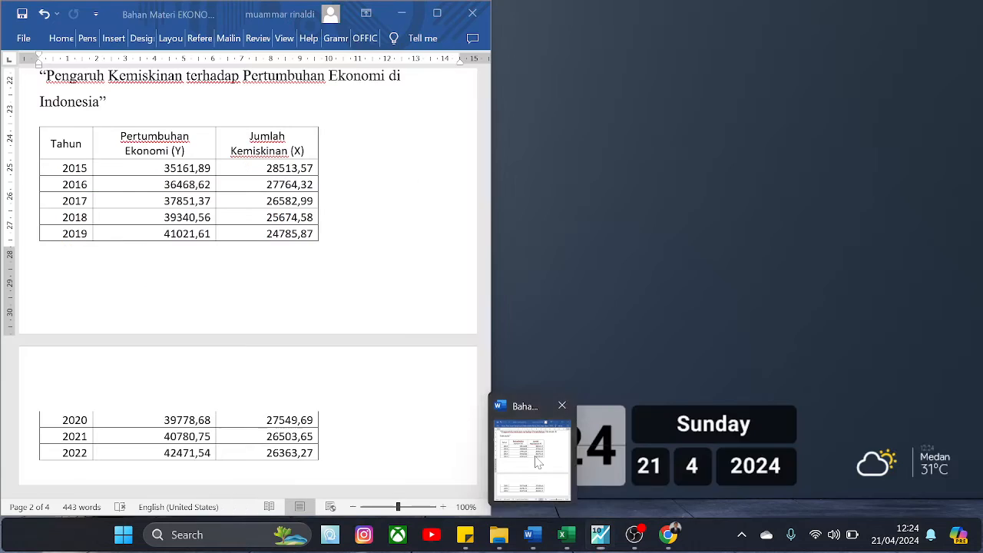
pyautogui.click(538, 490)
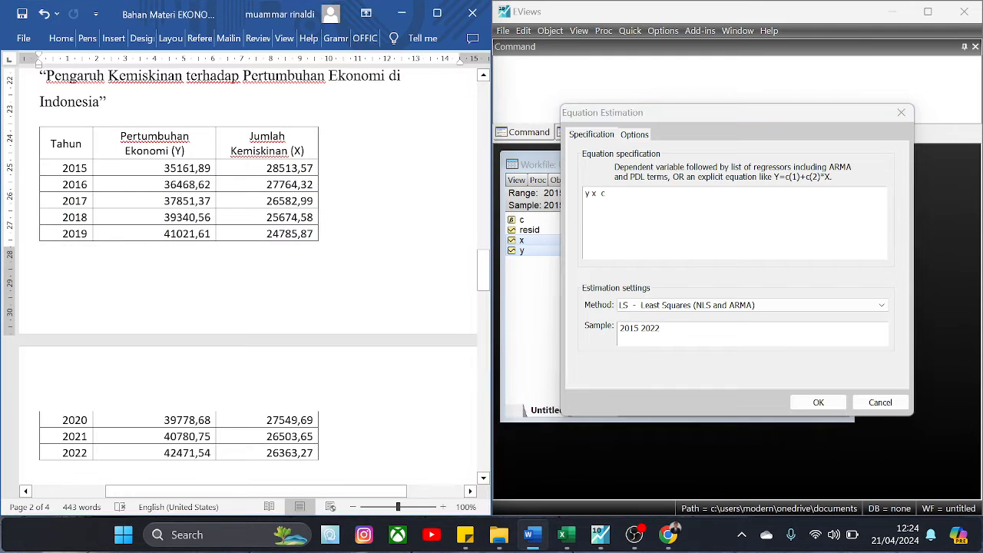
pyautogui.scroll(5, 185, 292)
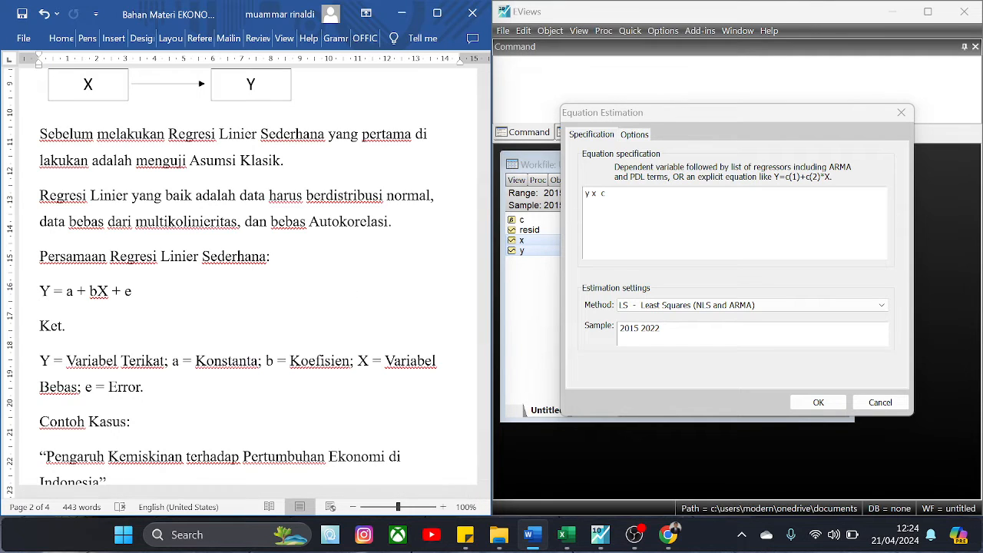
pyautogui.click(605, 194)
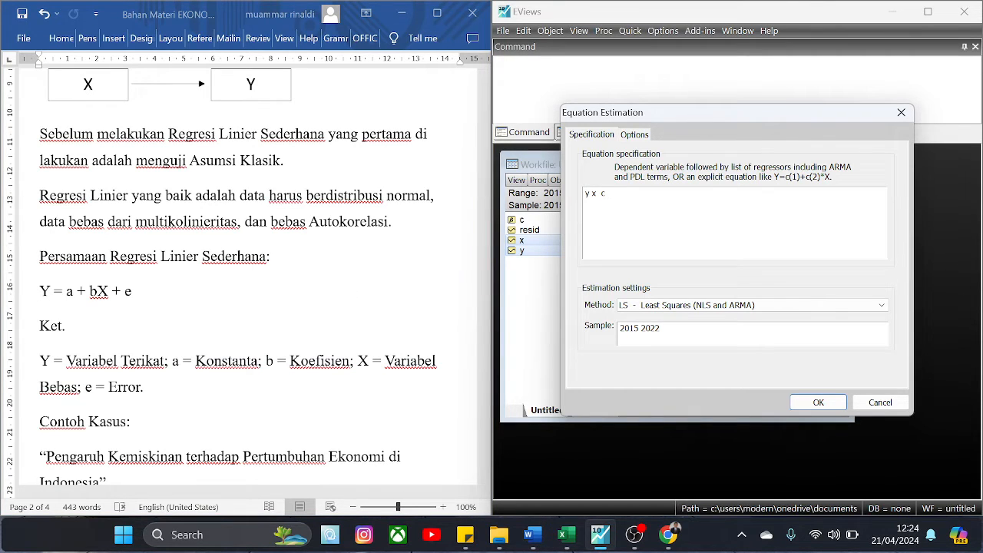
pyautogui.press('BackSpace')
pyautogui.write('c')
pyautogui.click(800, 406)
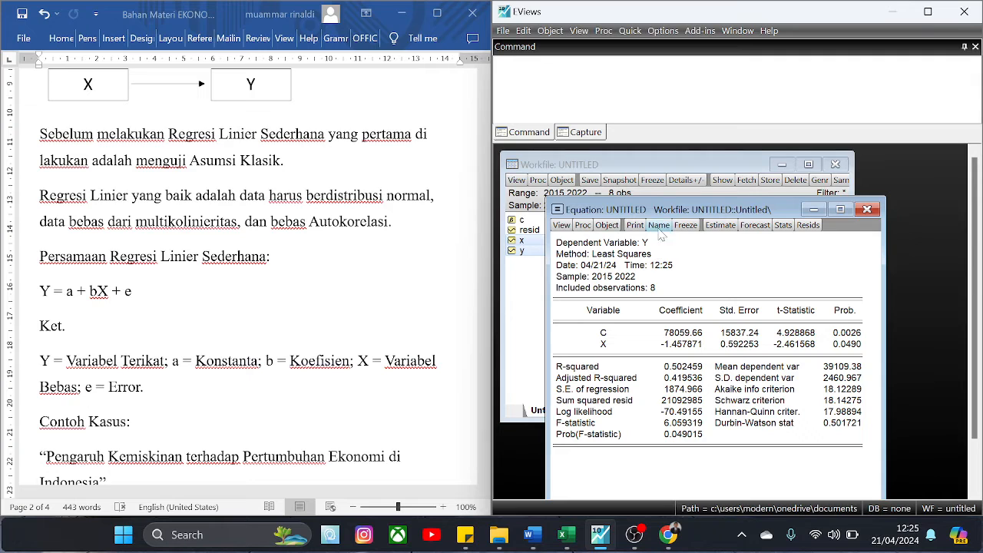
# Move the regression output beside the Word document and review the document's passage on the classical assumptions for linear regression.
pyautogui.moveTo(659, 209); pyautogui.dragTo(619, 166)
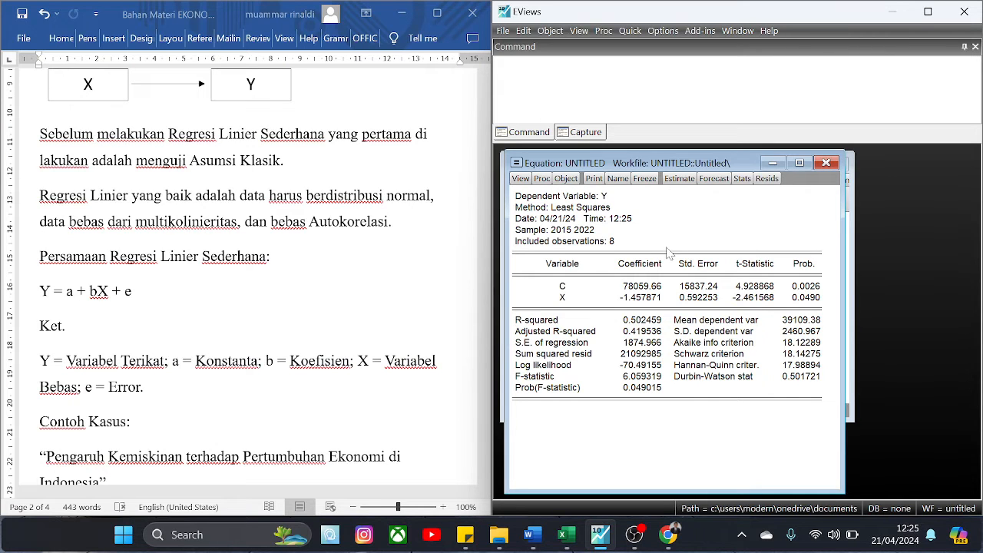
pyautogui.scroll(1, 261, 322)
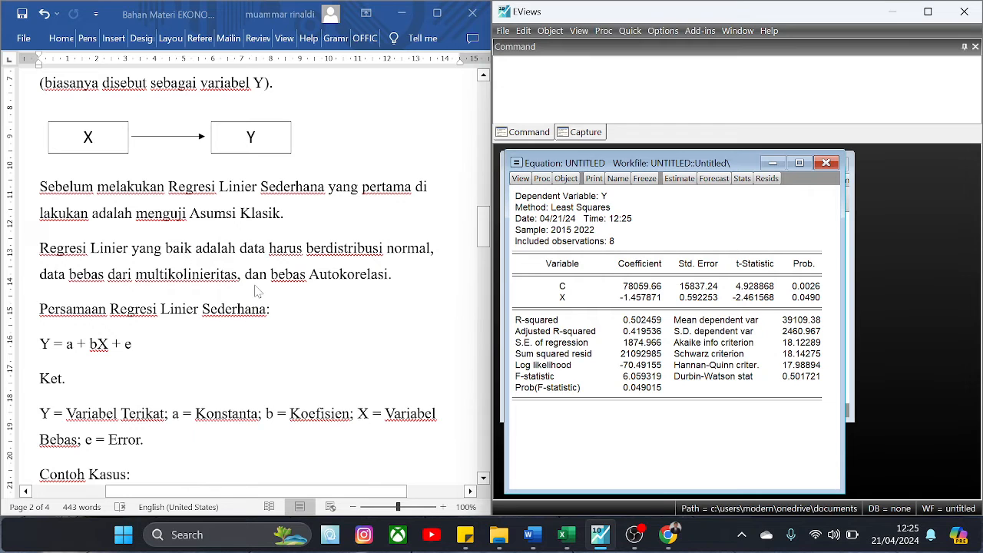
pyautogui.scroll(1, 189, 256)
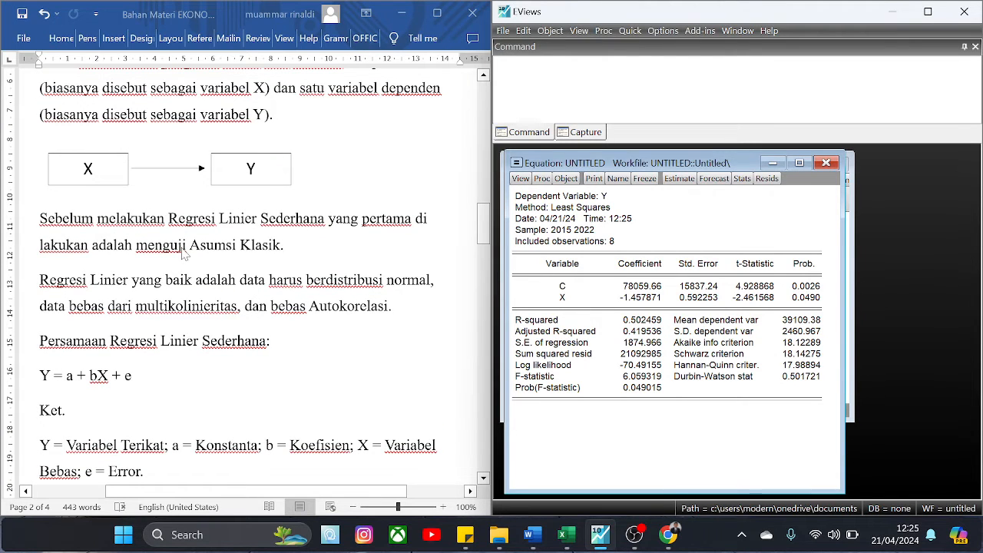
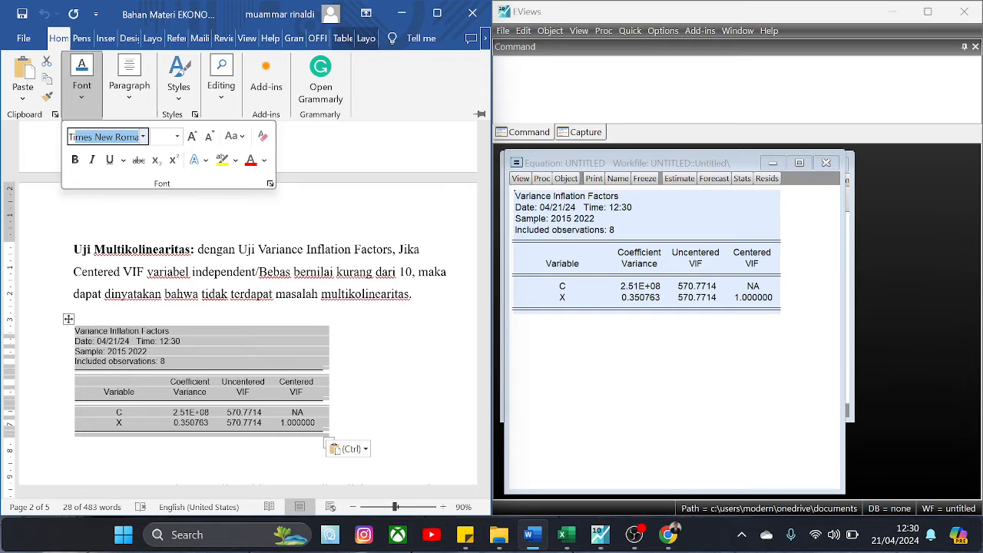
# Format the pasted Variance Inflation Factors table in the Word document with Times New Roman at size 12.
pyautogui.press('Return')
pyautogui.click(91, 98)
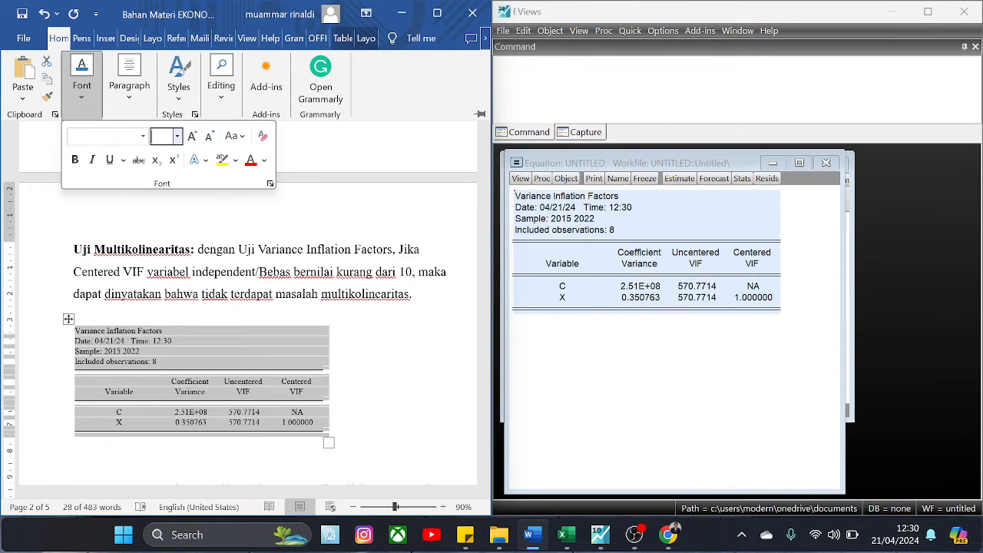
pyautogui.write('12')
pyautogui.press('Return')
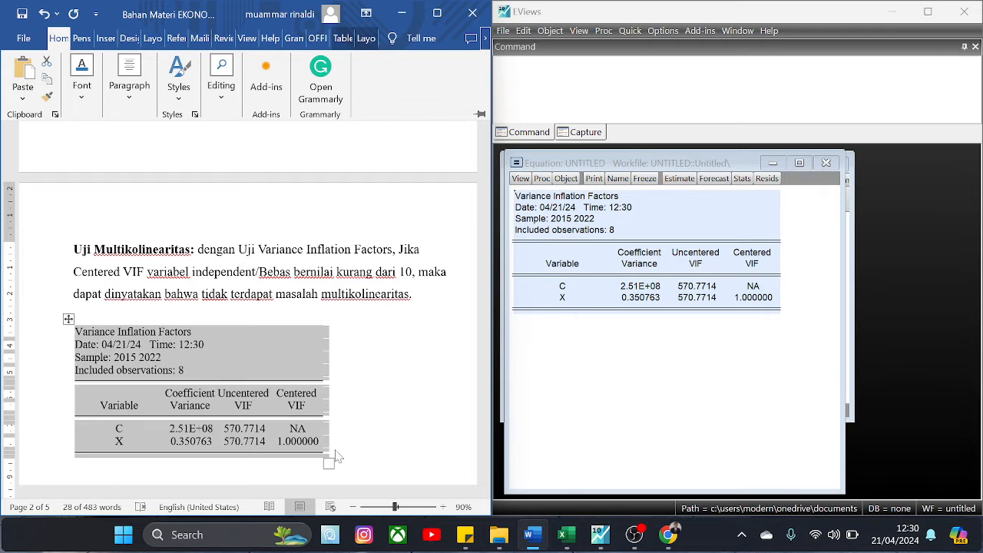
# Highlight variable X's Centered VIF value in yellow in the document's Variance Inflation Factors table.
pyautogui.click(230, 471)
pyautogui.scroll(-2, 230, 470)
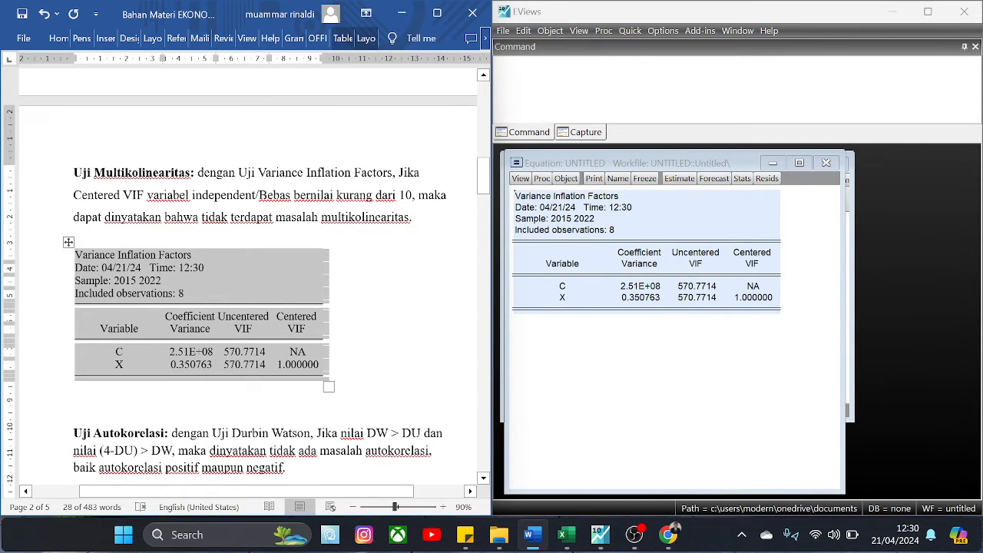
pyautogui.click(74, 402)
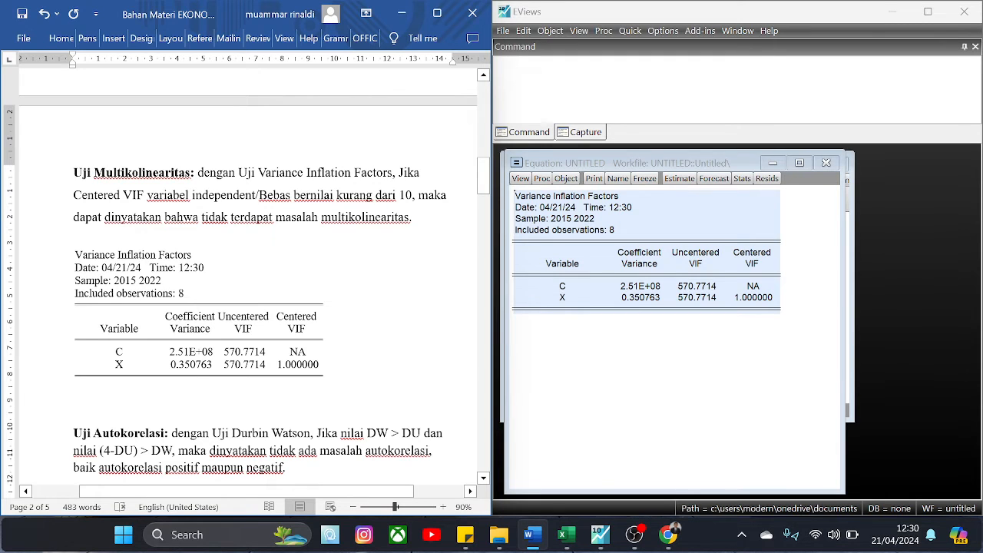
pyautogui.moveTo(278, 365); pyautogui.dragTo(319, 366)
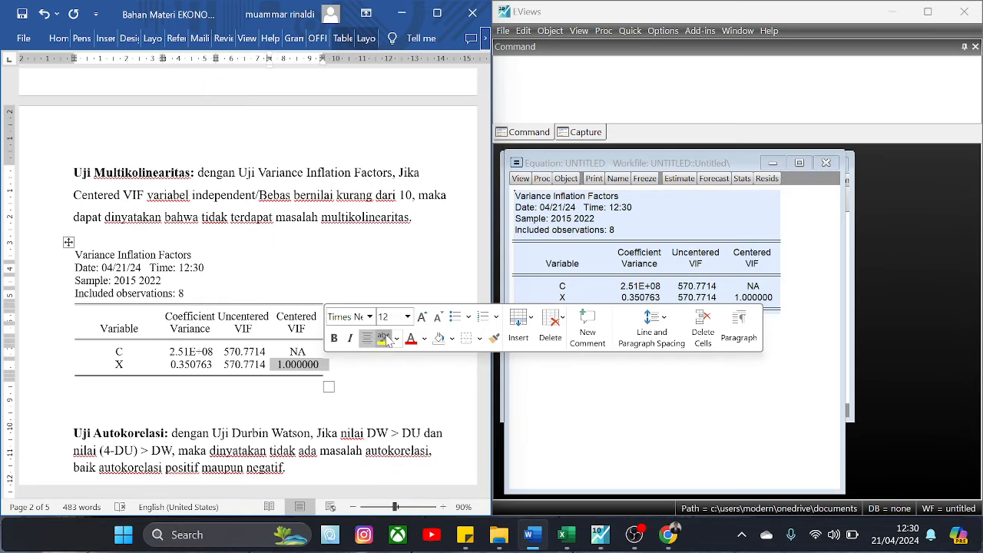
pyautogui.click(384, 342)
# Below the VIF table, write "Nilai VIF sebesar 1,000 < 10, maka dinyatakan bebas dari multikolinieritas." and add an empty line after it.
pyautogui.click(74, 402)
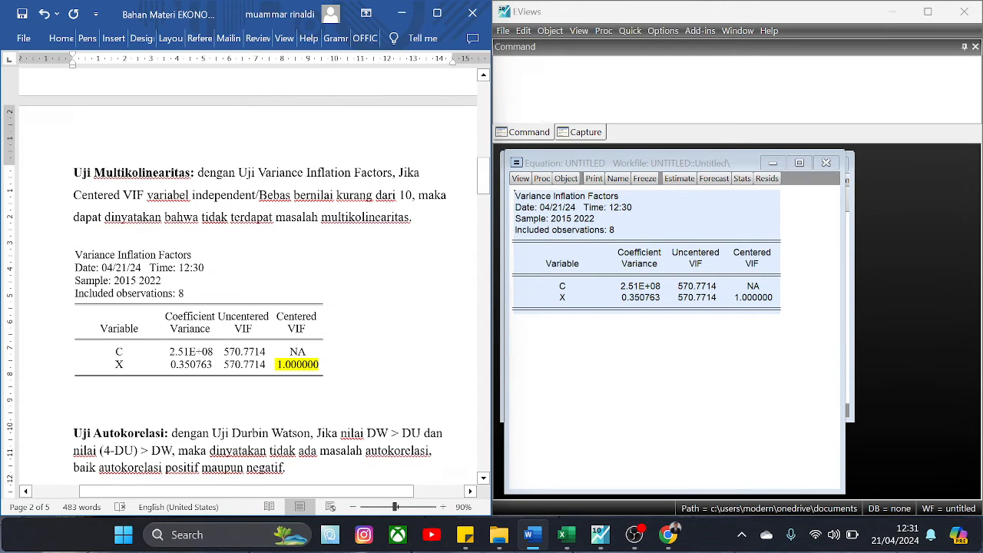
pyautogui.write('Nils')
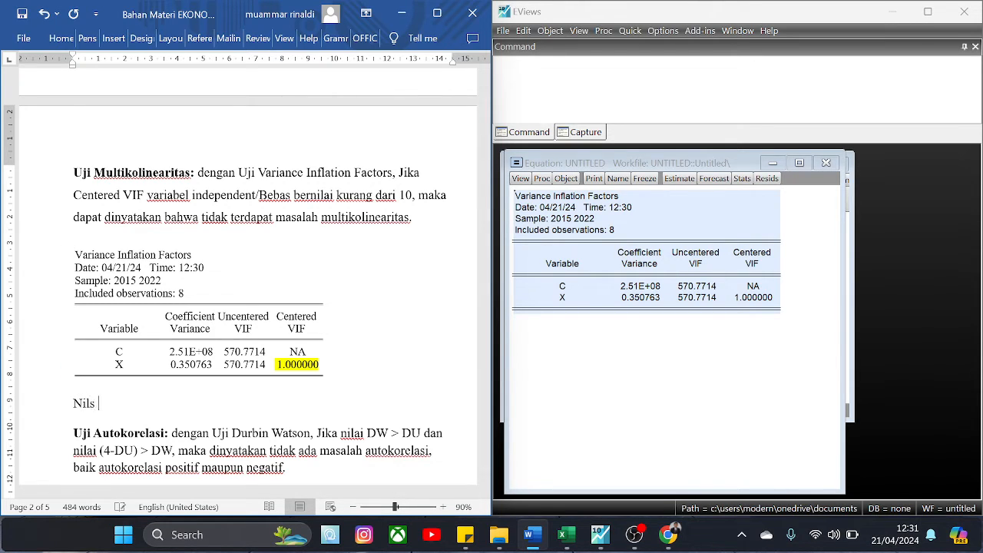
pyautogui.press('BackSpace')
pyautogui.write('ai VIF')
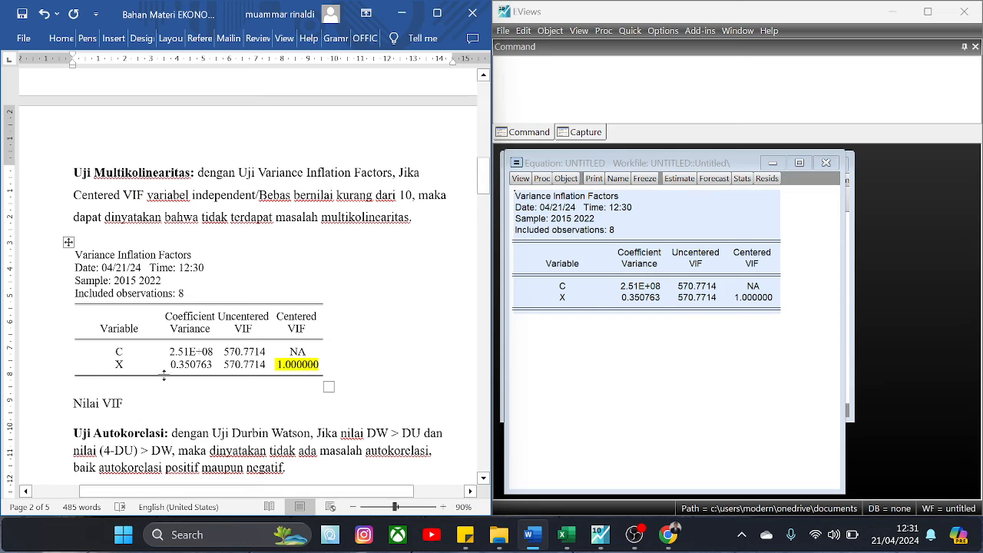
pyautogui.write('sb')
pyautogui.press('BackSpace')
pyautogui.write('e')
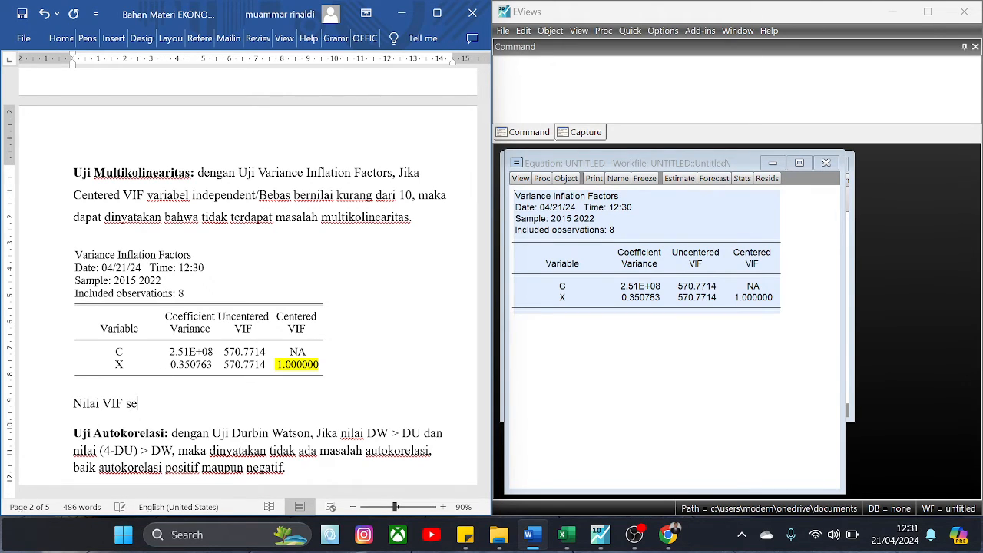
pyautogui.write('besar 1,000 < 10')
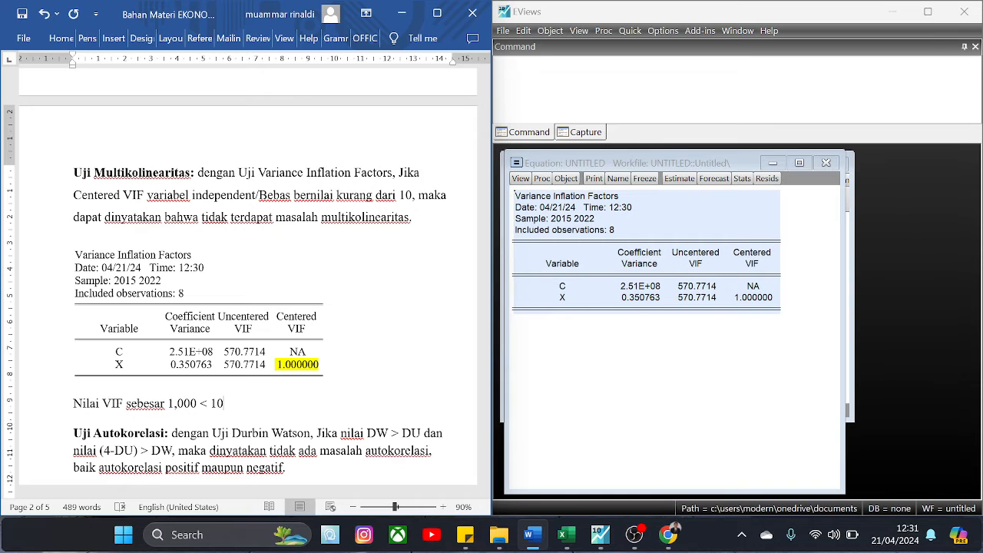
pyautogui.write(', maka dinyatakan b')
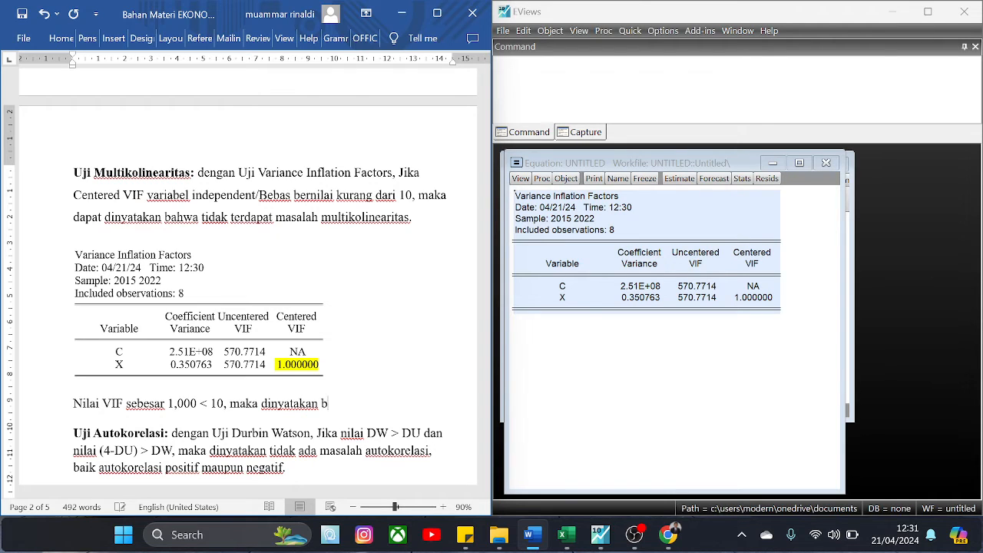
pyautogui.write('ebas dari mulit')
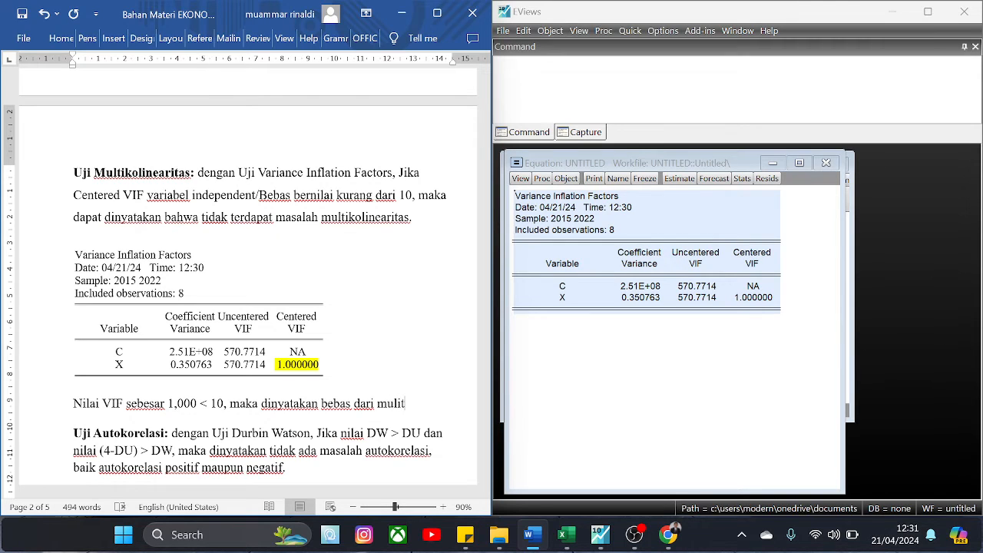
pyautogui.press('BackSpace')
pyautogui.press('BackSpace')
pyautogui.write('tikolinieritas')
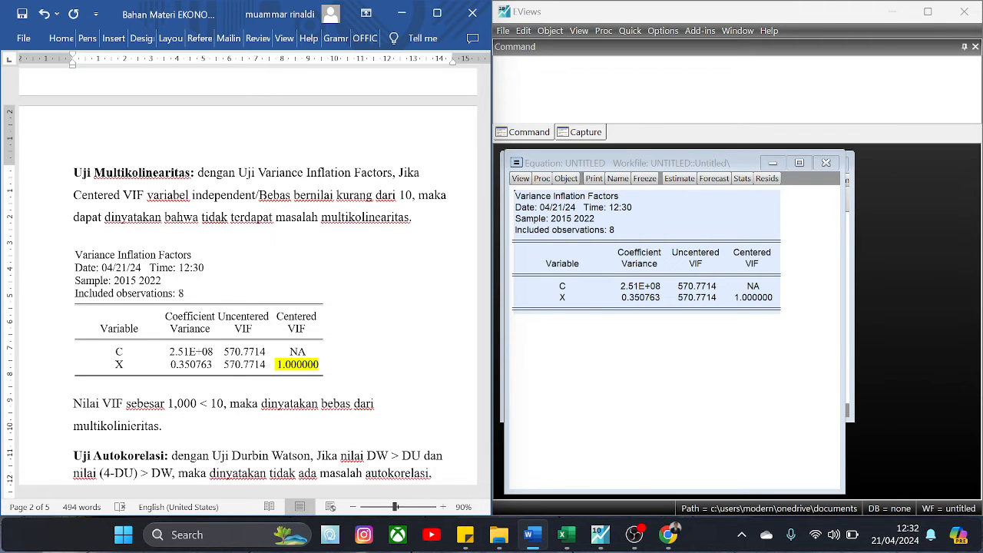
pyautogui.write('.')
pyautogui.press('Return')
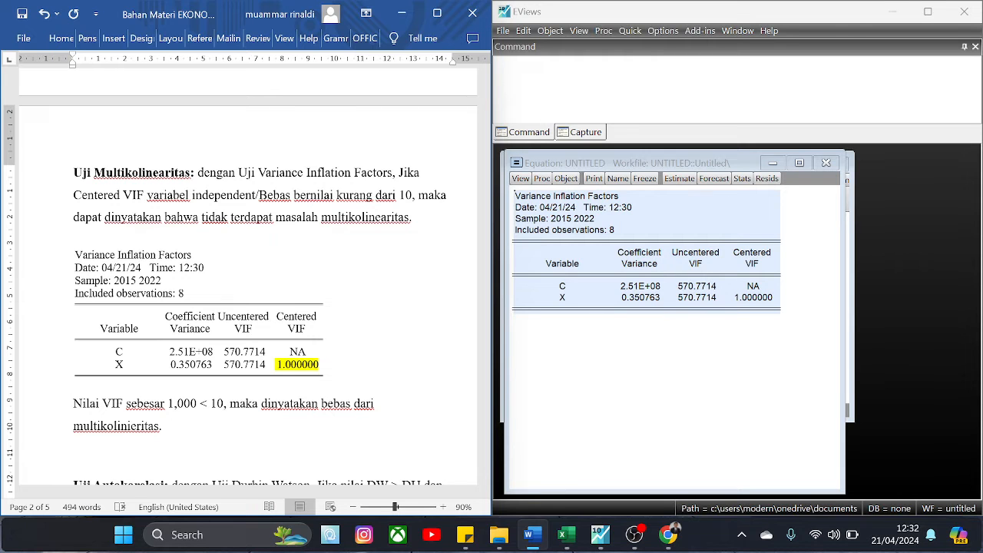
# Review the document up to the Uji Autokorelasi section, switch to EViews and re-estimate y c x by least squares for 2015–2022.
pyautogui.scroll(-1, 255, 287)
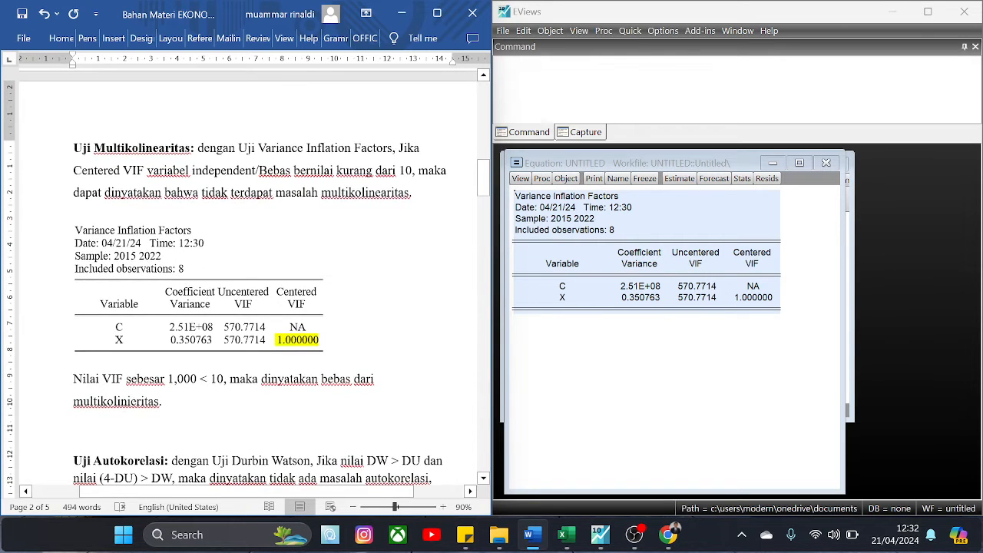
pyautogui.scroll(7, 249, 276)
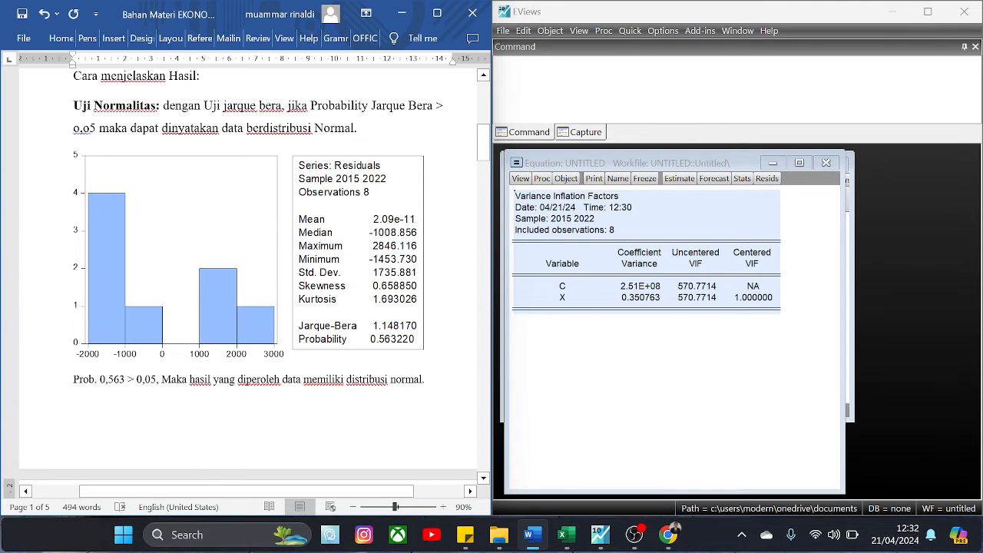
pyautogui.scroll(-3, 249, 277)
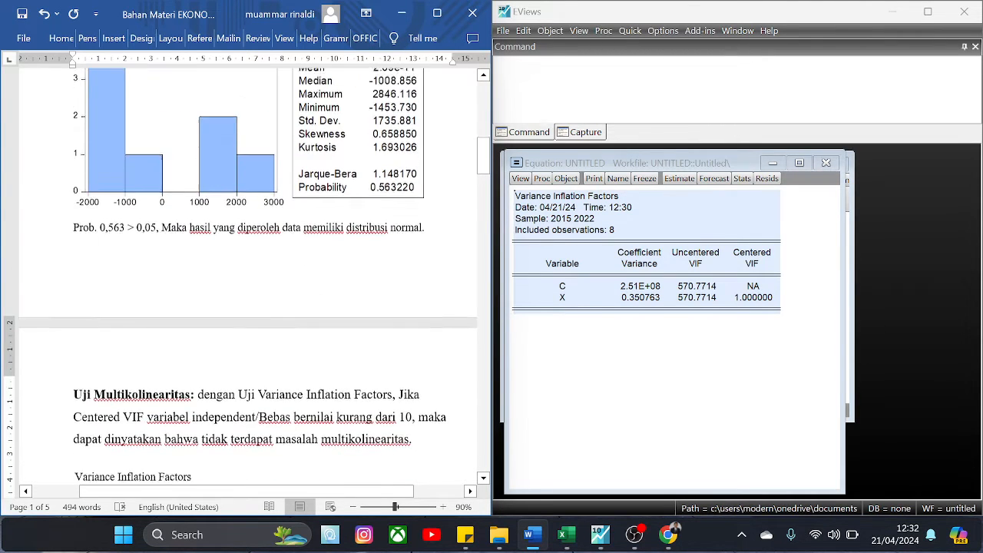
pyautogui.scroll(-4, 190, 447)
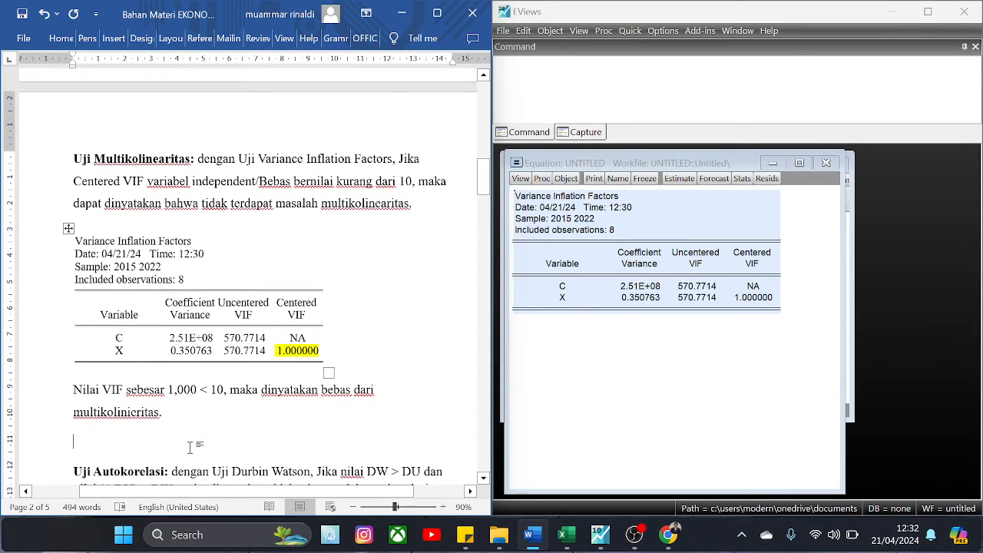
pyautogui.scroll(-2, 190, 447)
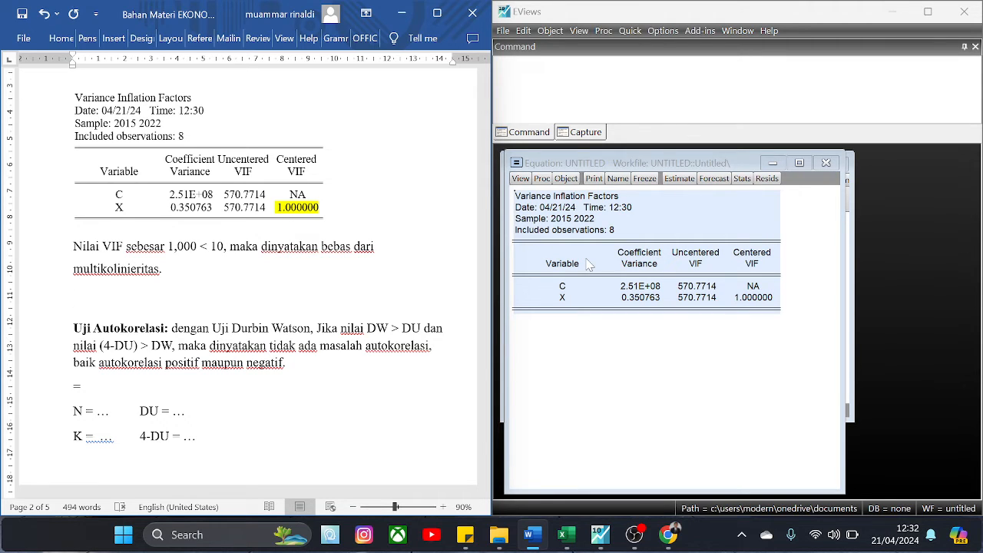
pyautogui.click(678, 180)
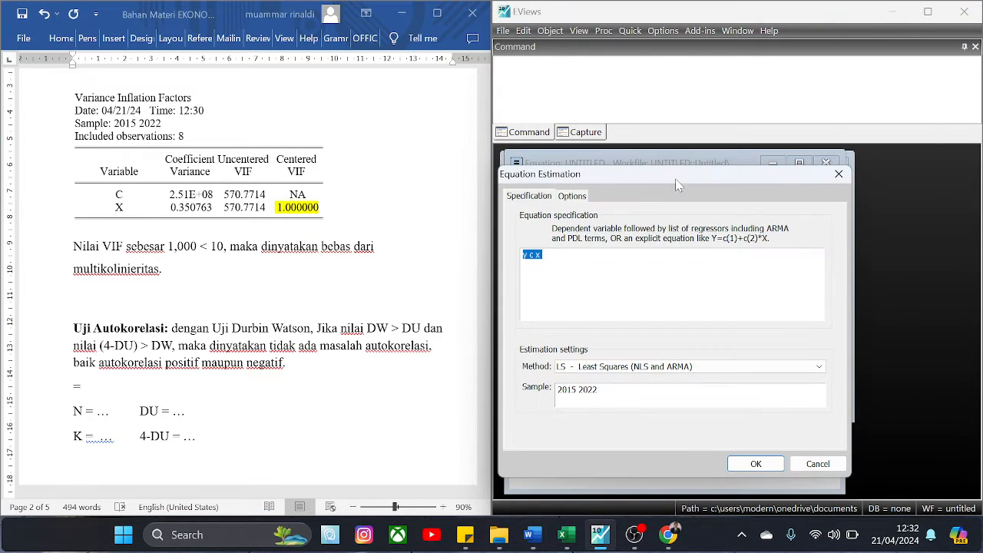
pyautogui.click(542, 268)
pyautogui.click(751, 466)
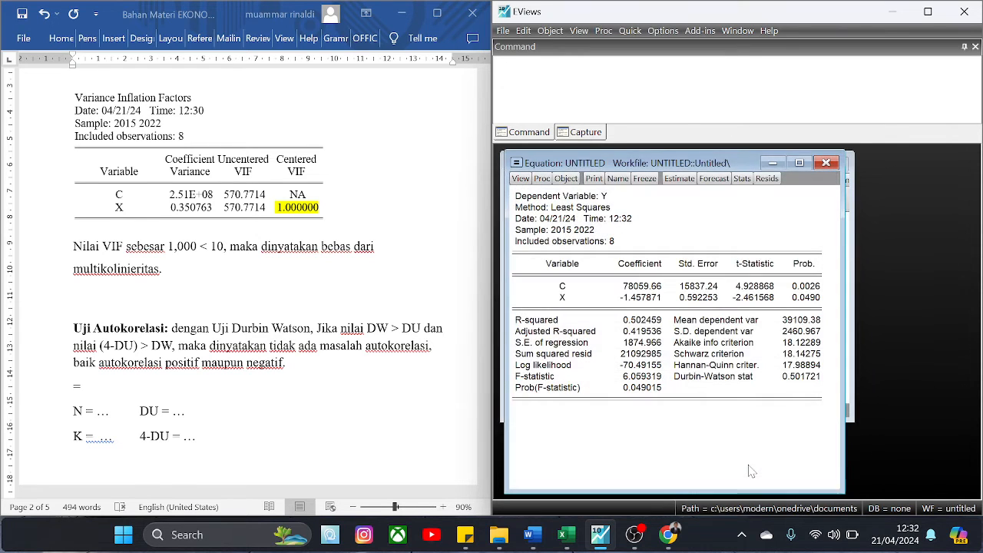
# Locate the Durbin-Watson statistic in the regression output and enter DW = 0,5017 under Uji Autokorelasi in the Word document.
pyautogui.click(674, 380)
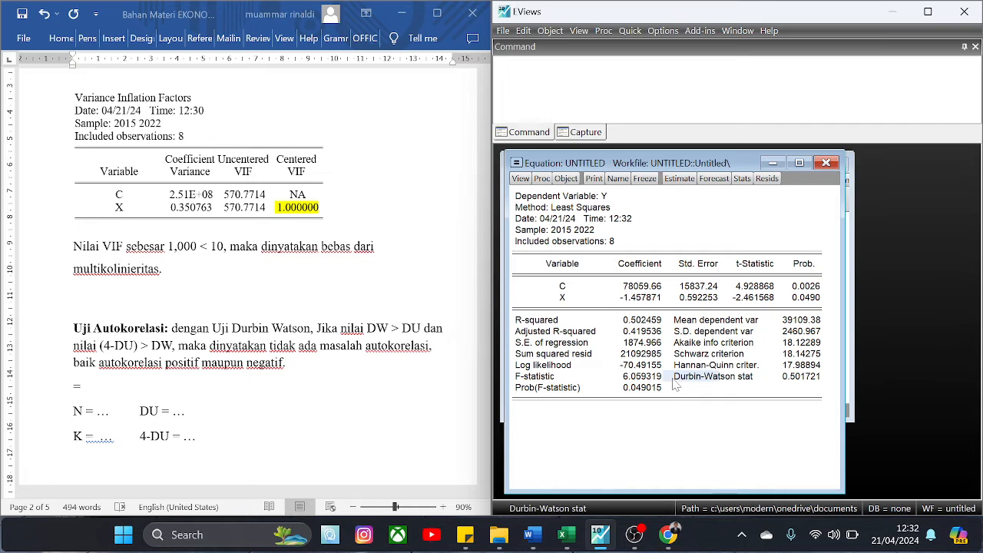
pyautogui.moveTo(674, 383); pyautogui.dragTo(797, 384)
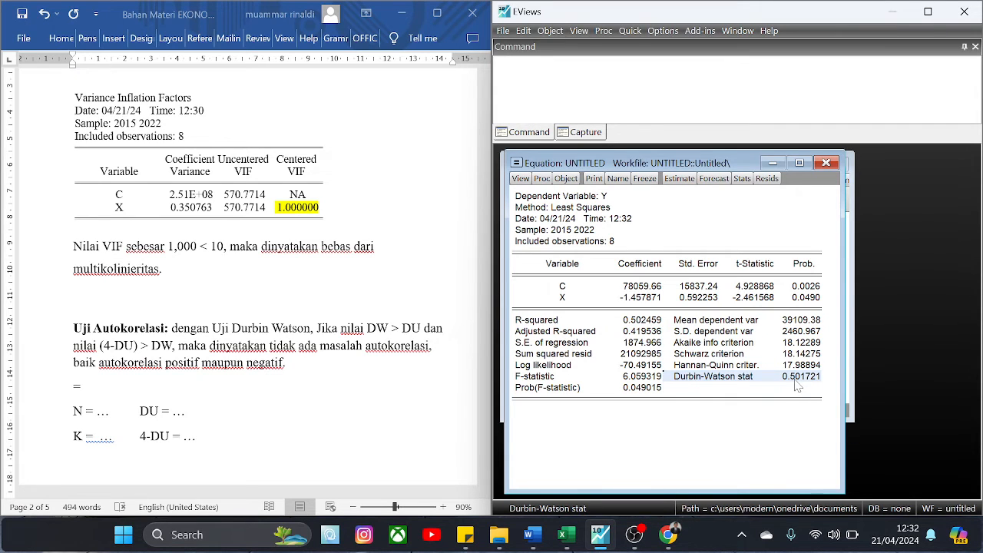
pyautogui.click(747, 421)
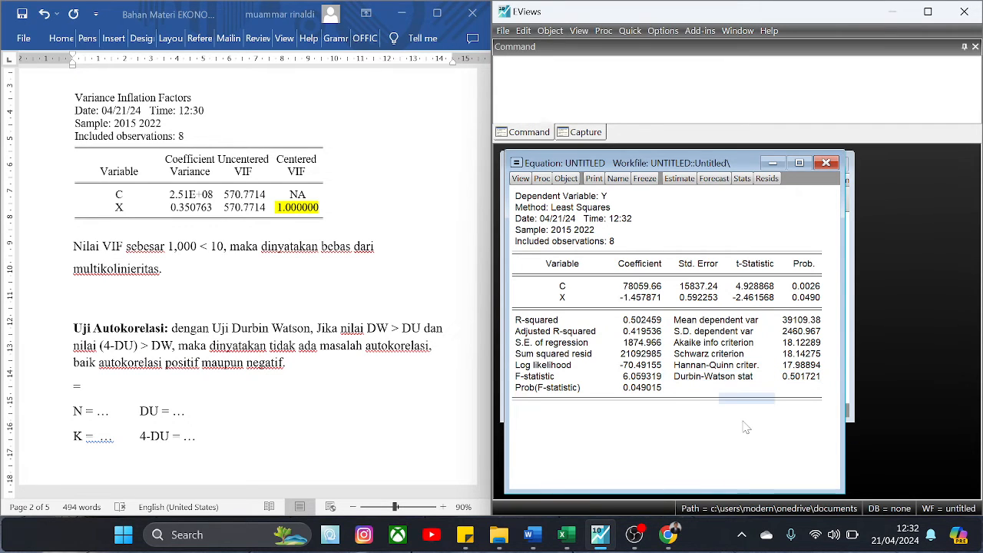
pyautogui.click(688, 388)
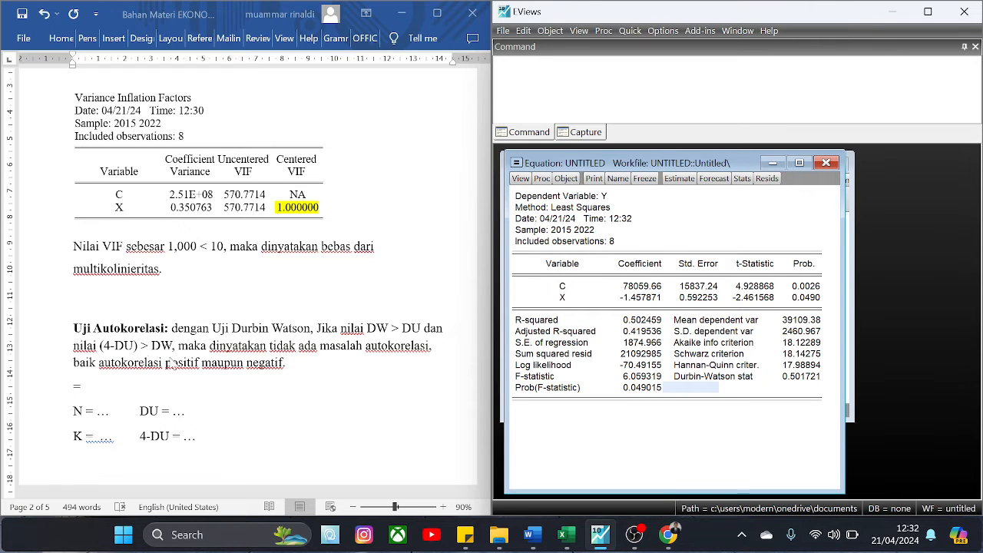
pyautogui.click(73, 390)
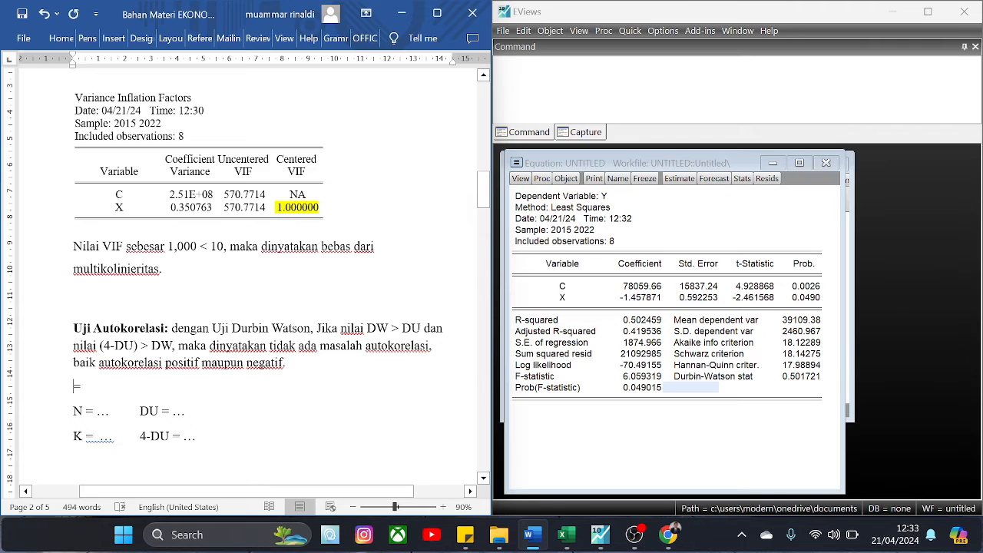
pyautogui.write('DW')
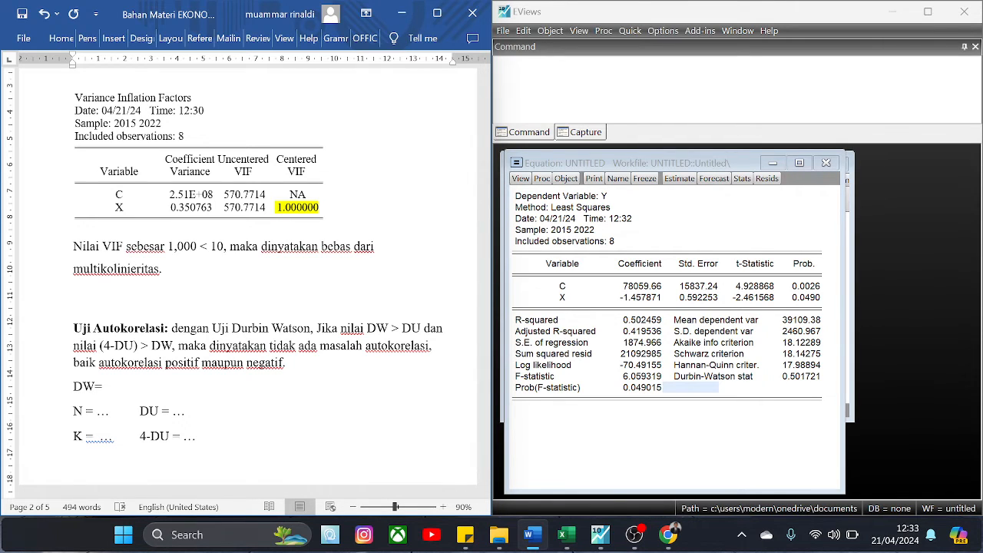
pyautogui.write(' = 0,501')
pyautogui.write('7')
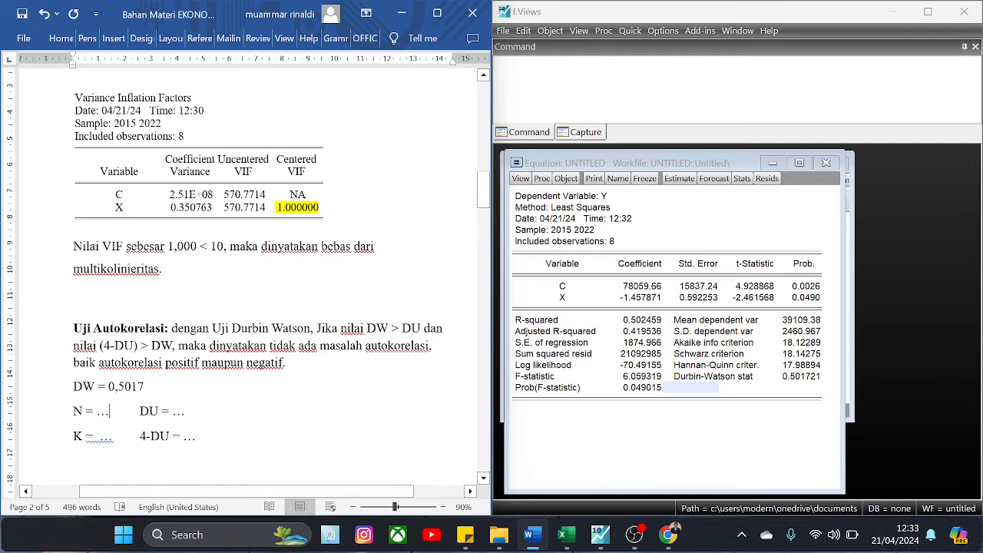
# Fill in the autocorrelation parameters as N = 8 ; and K (Variabel bebas) = 1, replacing the dotted placeholders.
pyautogui.press('BackSpace')
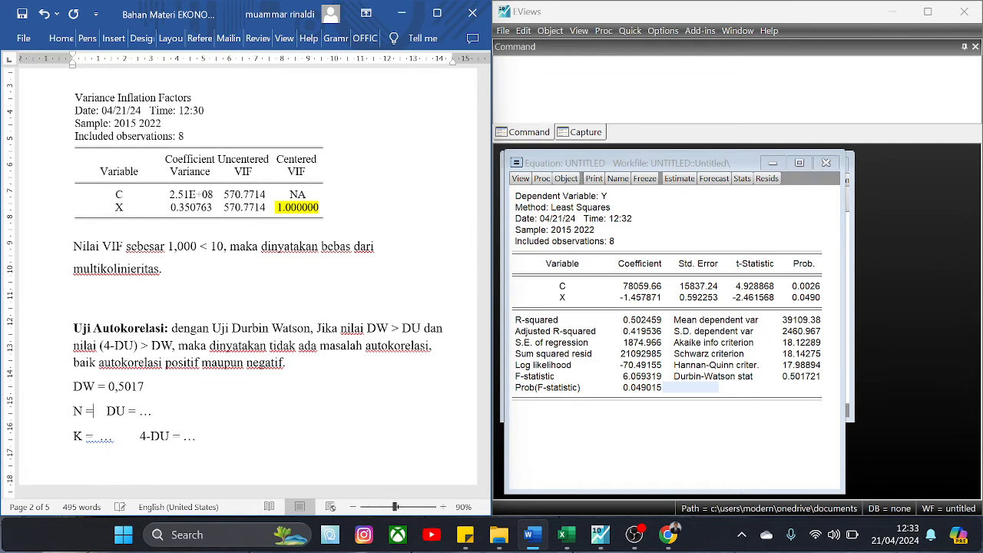
pyautogui.write('8 ;')
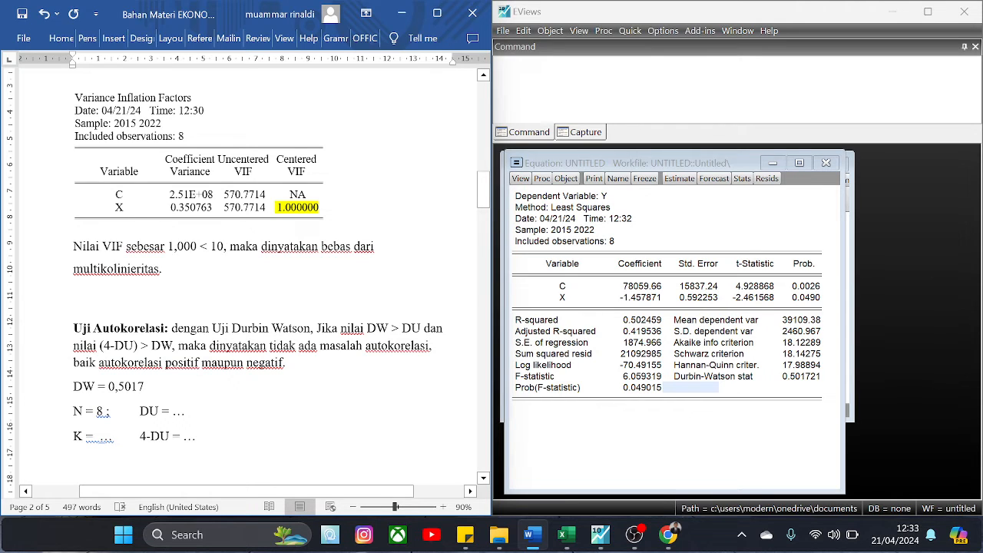
pyautogui.press('BackSpace')
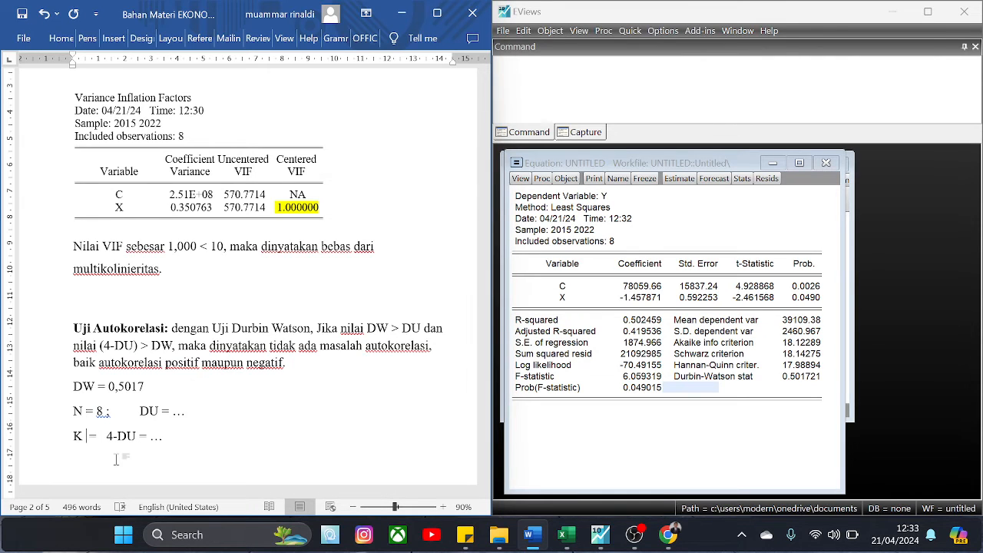
pyautogui.write('(Valia')
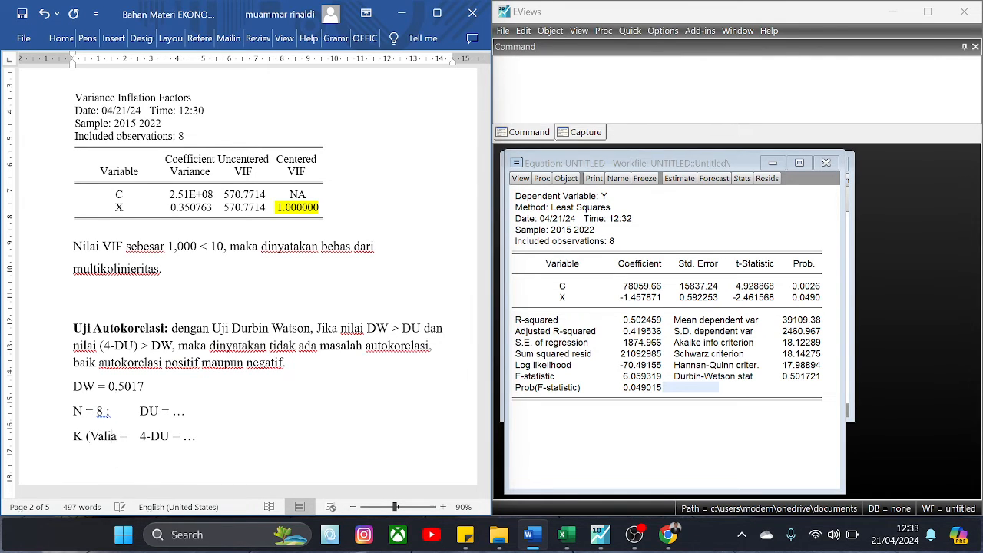
pyautogui.press('BackSpace')
pyautogui.press('BackSpace')
pyautogui.press('BackSpace')
pyautogui.write('riabel')
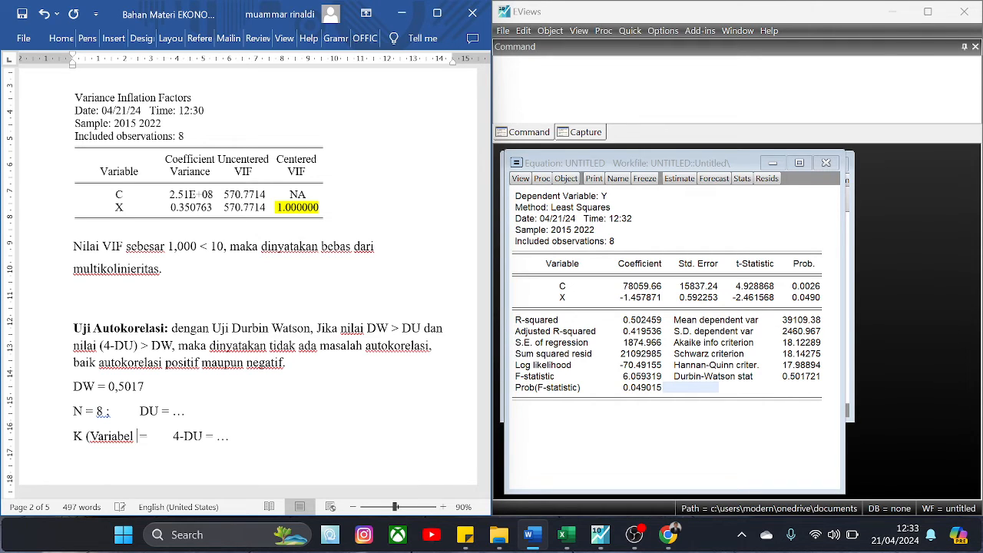
pyautogui.write('bebas) = ')
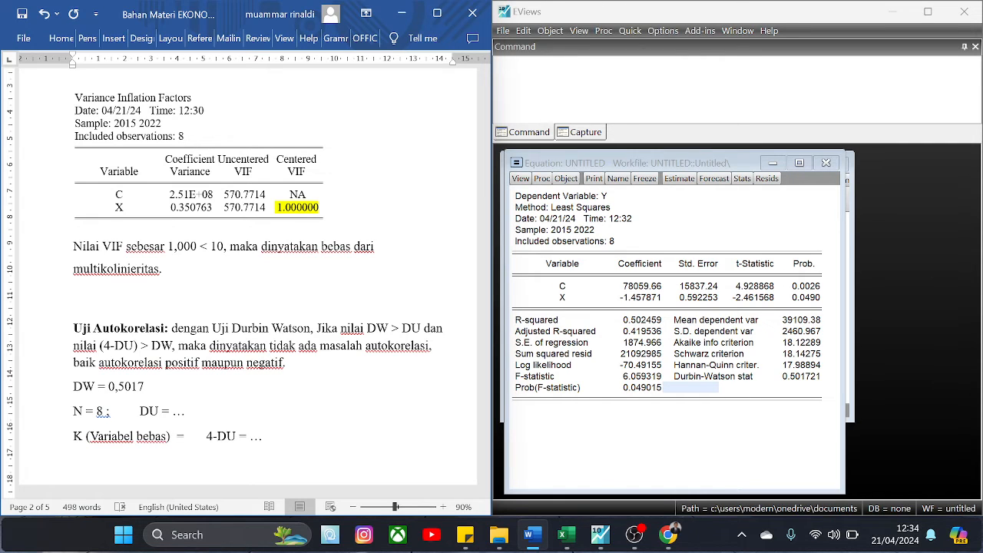
pyautogui.write('1')
# Align the DU entry on the N line with the 4-DU entry on the line below using tab spacing.
pyautogui.press('Right')
pyautogui.press('Up')
pyautogui.press('Left')
pyautogui.press('Left')
pyautogui.press('Tab')
pyautogui.press('Tab')
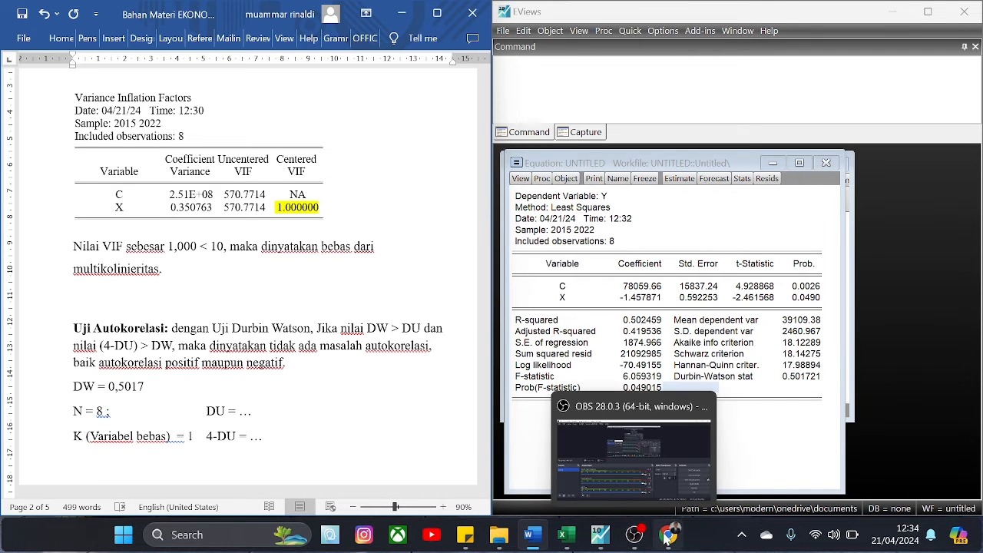
# Switch to the tabel-dw.pdf window in Chrome and mark the dU value for n = 8 and k = 1 in the Durbin-Watson table.
pyautogui.moveTo(670, 539)
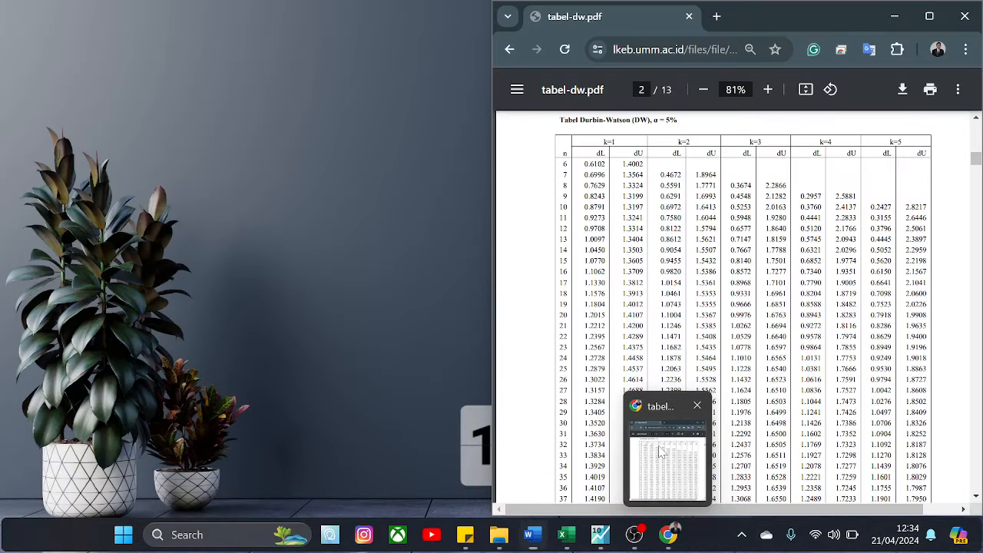
pyautogui.click(659, 452)
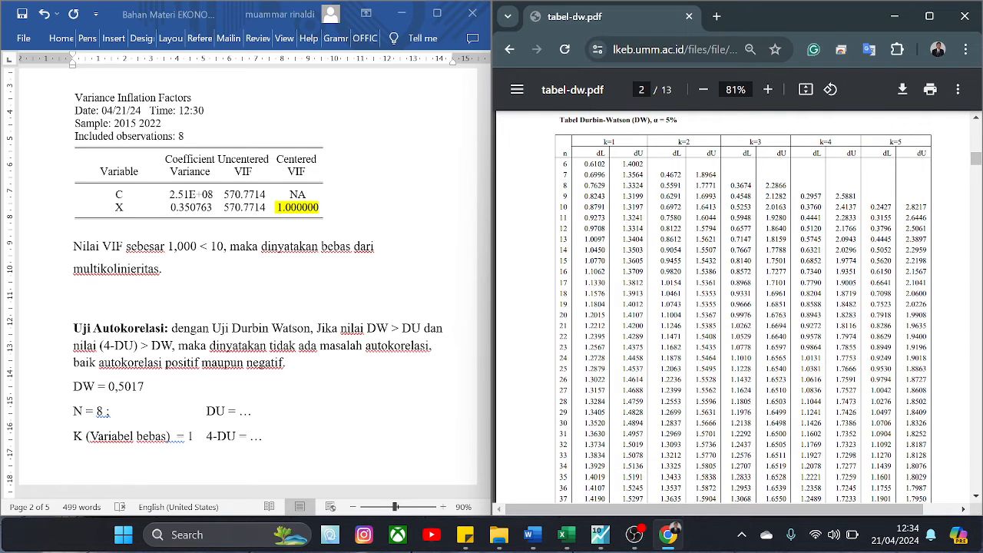
pyautogui.scroll(2, 744, 311)
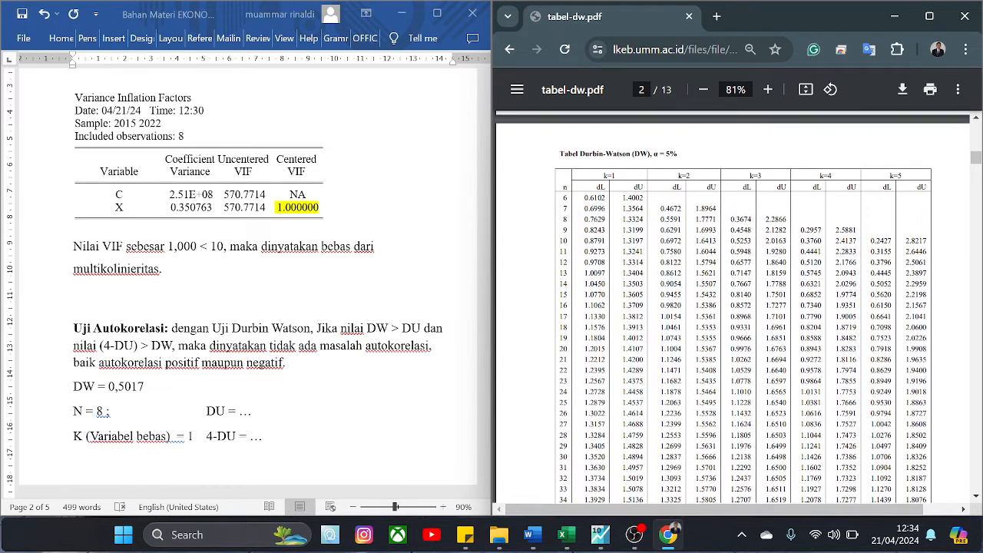
pyautogui.scroll(2, 667, 226)
pyautogui.scroll(1, 667, 227)
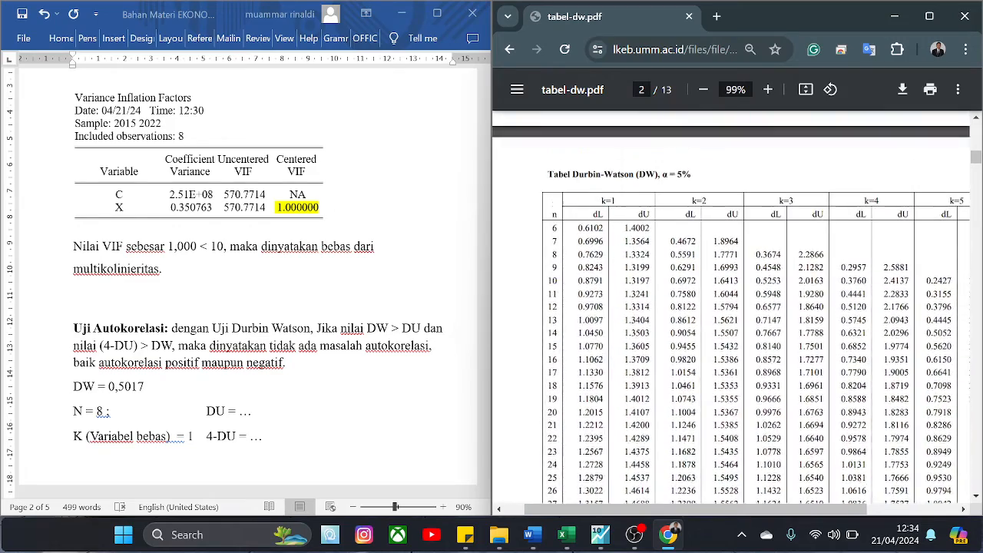
pyautogui.scroll(1, 667, 226)
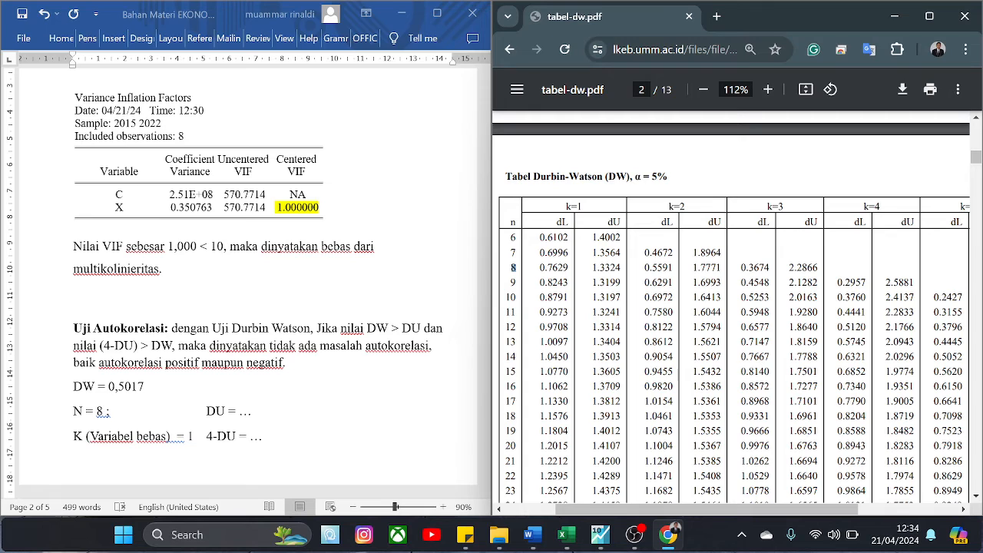
pyautogui.moveTo(593, 267); pyautogui.dragTo(621, 267)
# Replace the DU placeholder in the Word document's Uji Autokorelasi section with 1,3324.
pyautogui.click(254, 412)
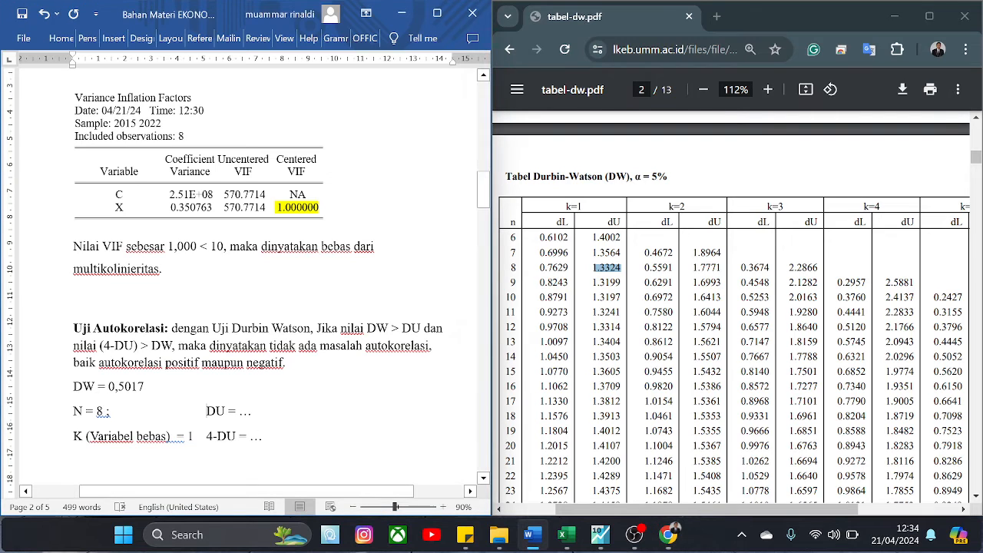
pyautogui.press('BackSpace')
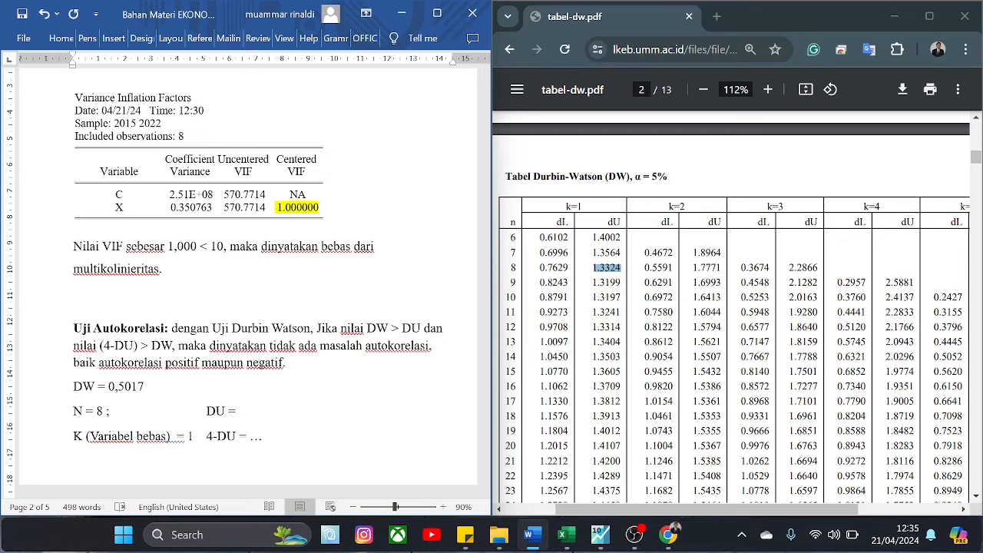
pyautogui.write('1,3324')
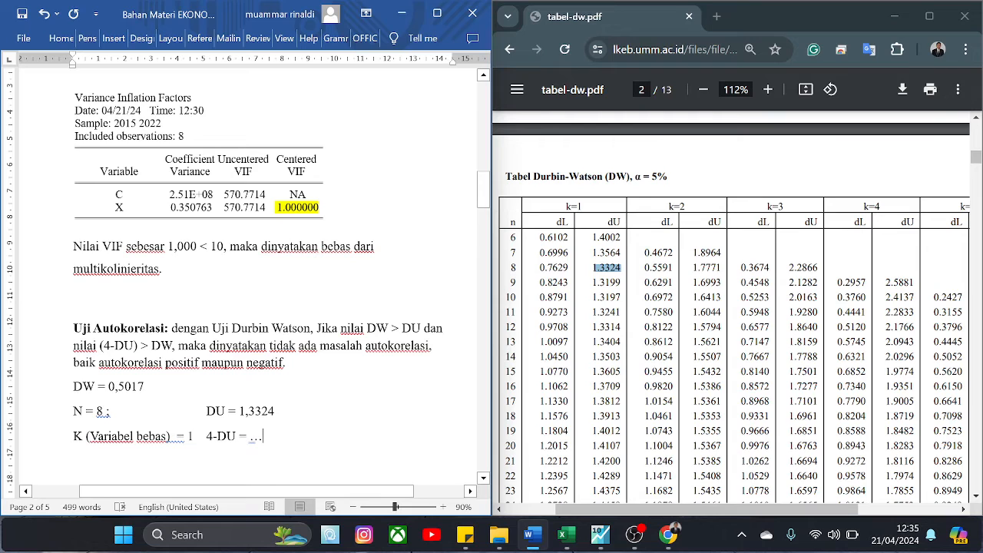
# Clear the 4-DU placeholder and compute 4 - 1,3324 in the Windows Calculator.
pyautogui.press('BackSpace')
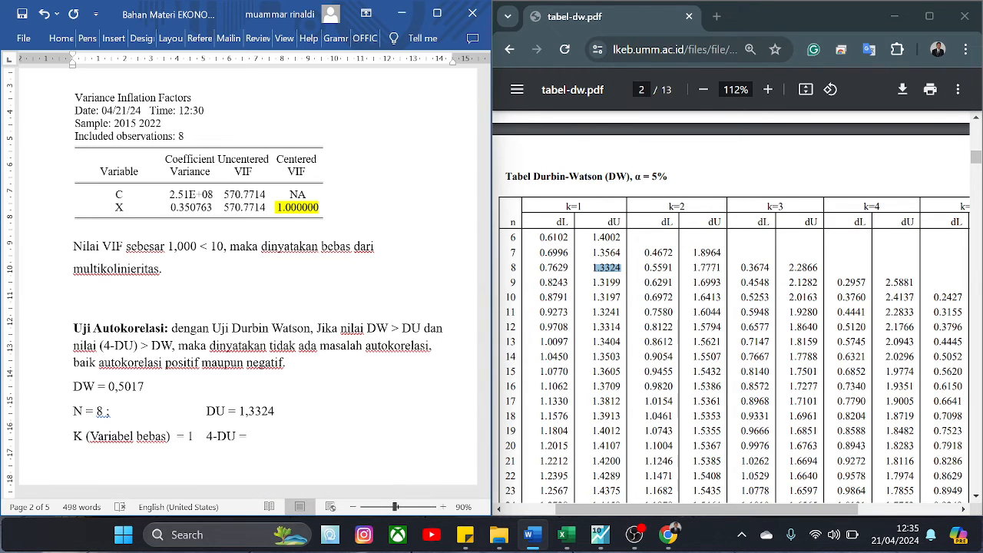
pyautogui.click(233, 525)
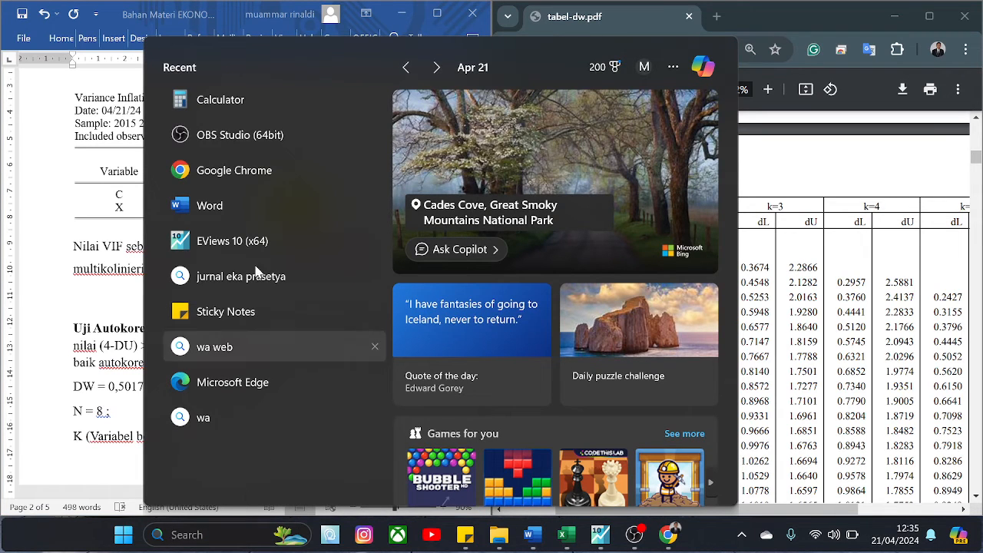
pyautogui.click(247, 99)
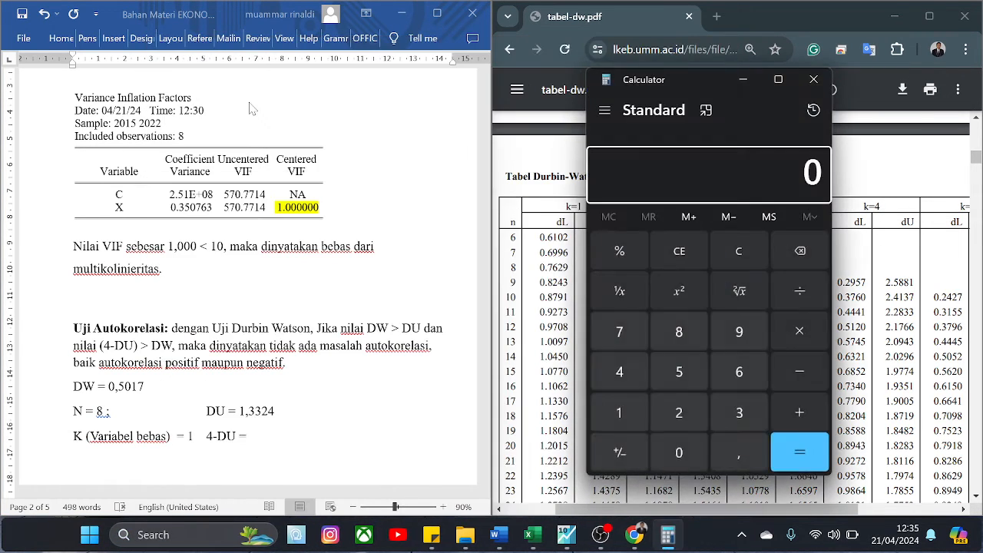
pyautogui.click(624, 381)
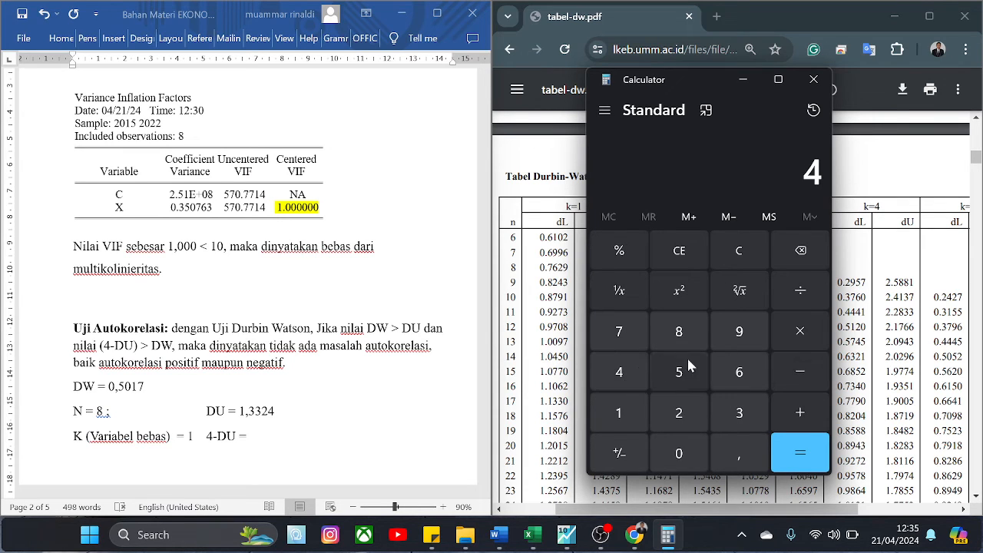
pyautogui.click(805, 363)
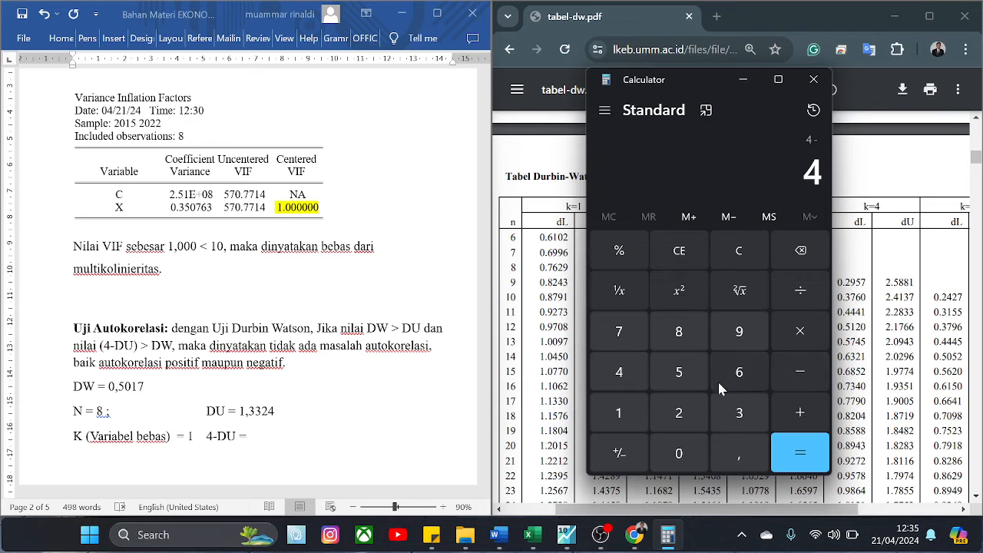
pyautogui.click(621, 417)
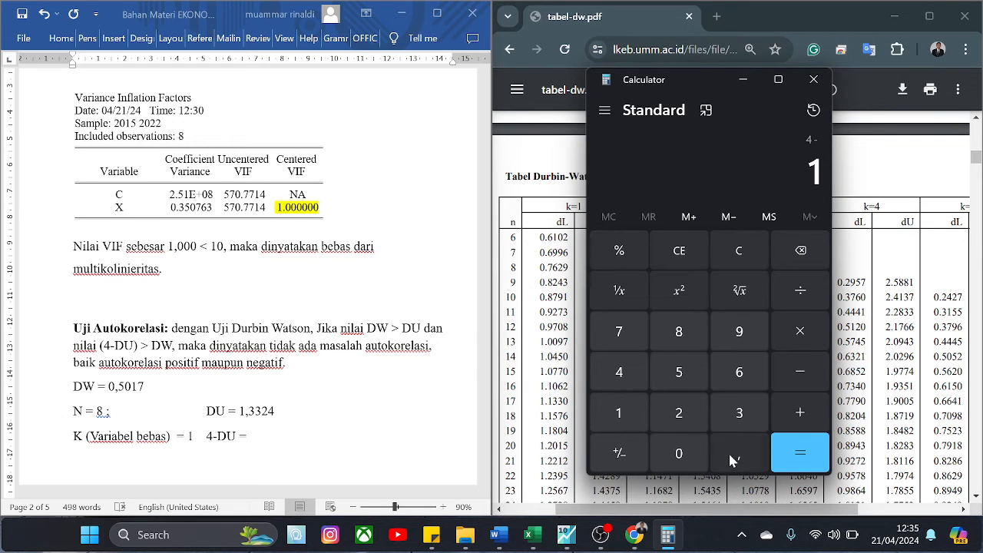
pyautogui.click(729, 451)
pyautogui.click(740, 425)
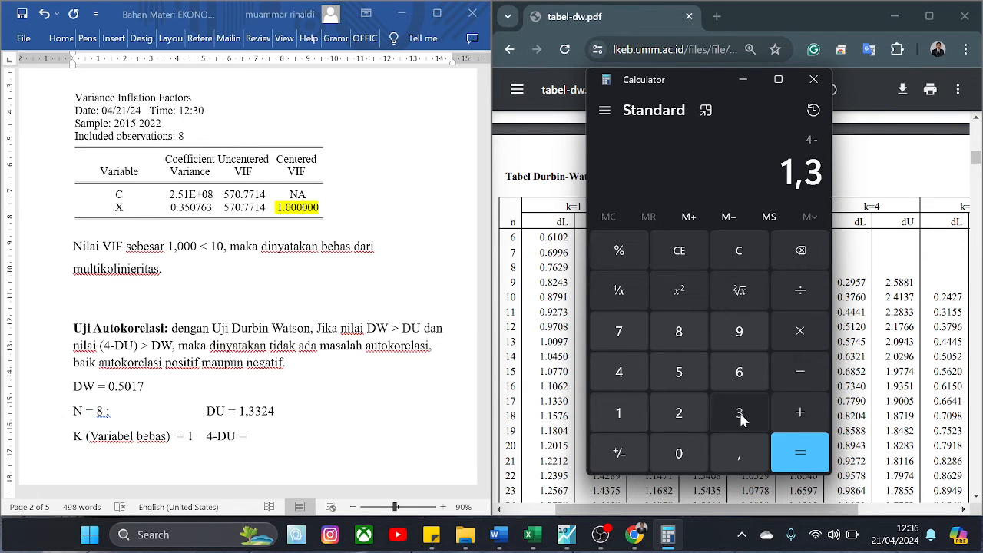
pyautogui.click(739, 425)
pyautogui.click(679, 416)
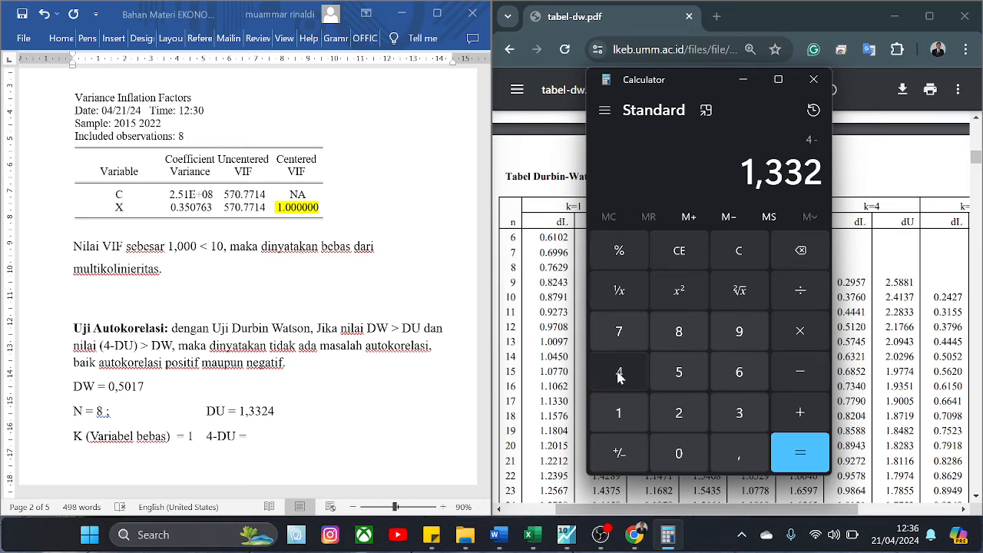
pyautogui.click(619, 374)
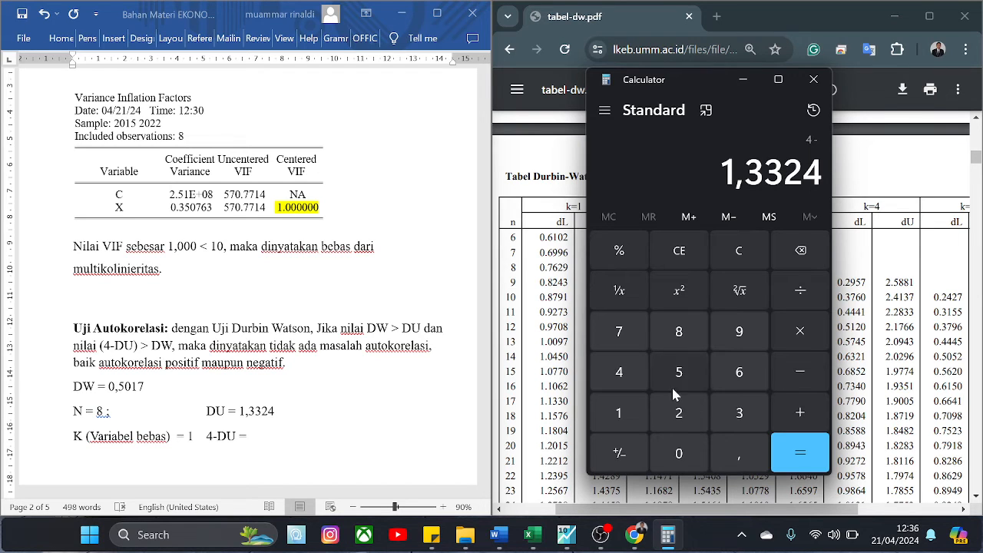
pyautogui.click(786, 454)
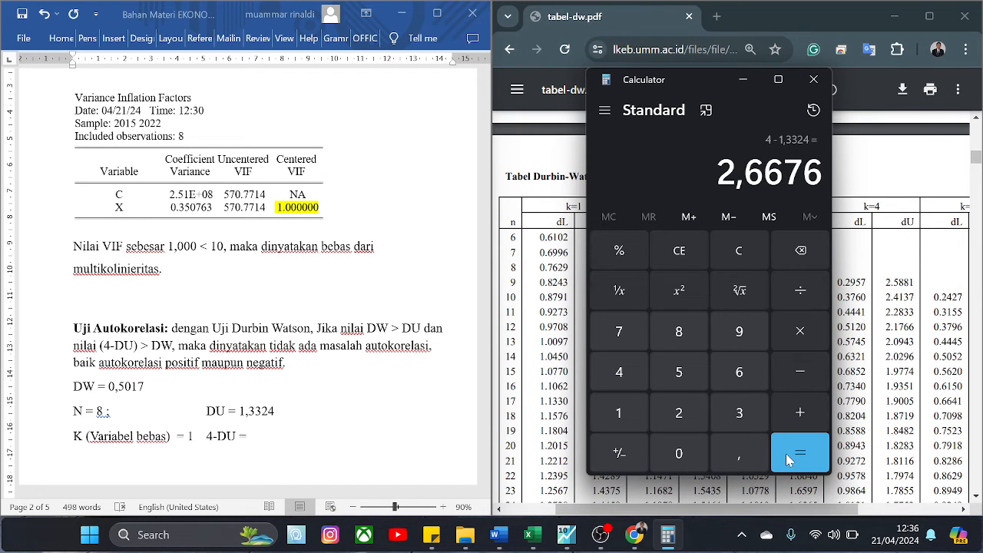
# Enter 2,6676 as the 4-DU value in the Word document and close the Calculator.
pyautogui.click(281, 441)
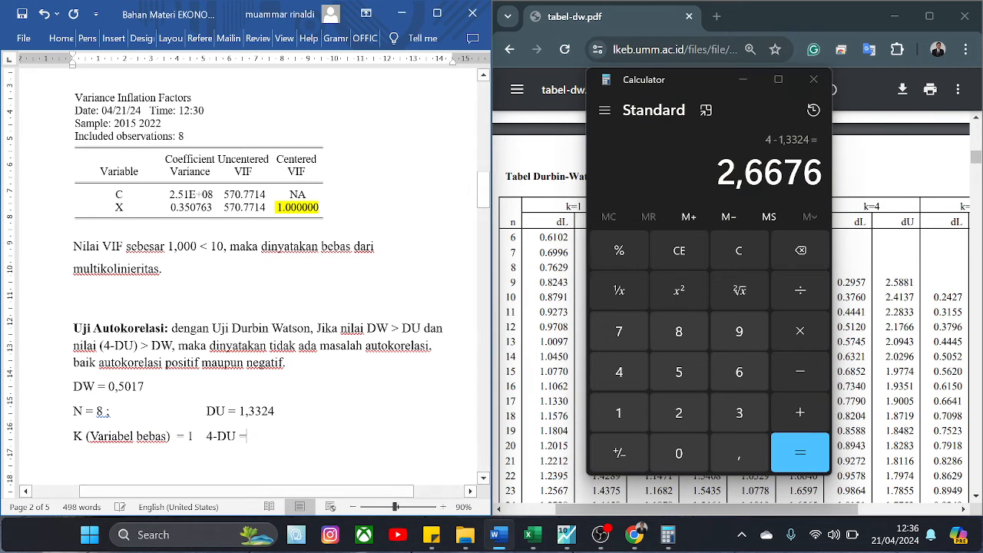
pyautogui.write('2,')
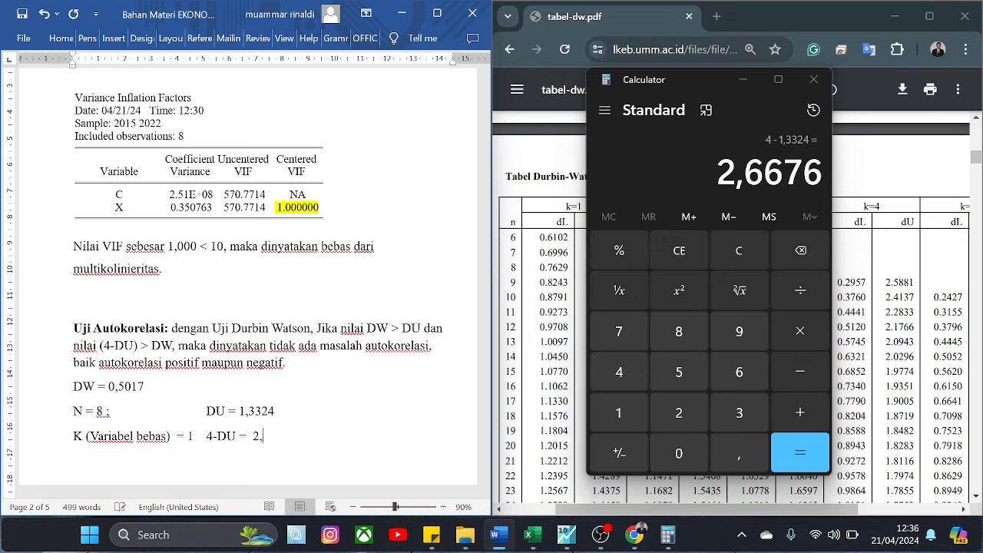
pyautogui.write('6676')
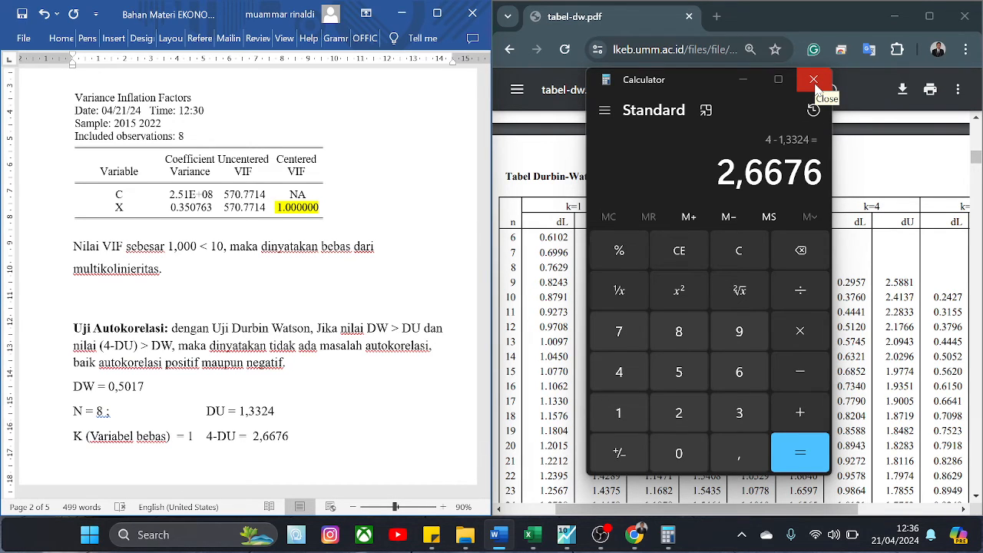
pyautogui.click(814, 79)
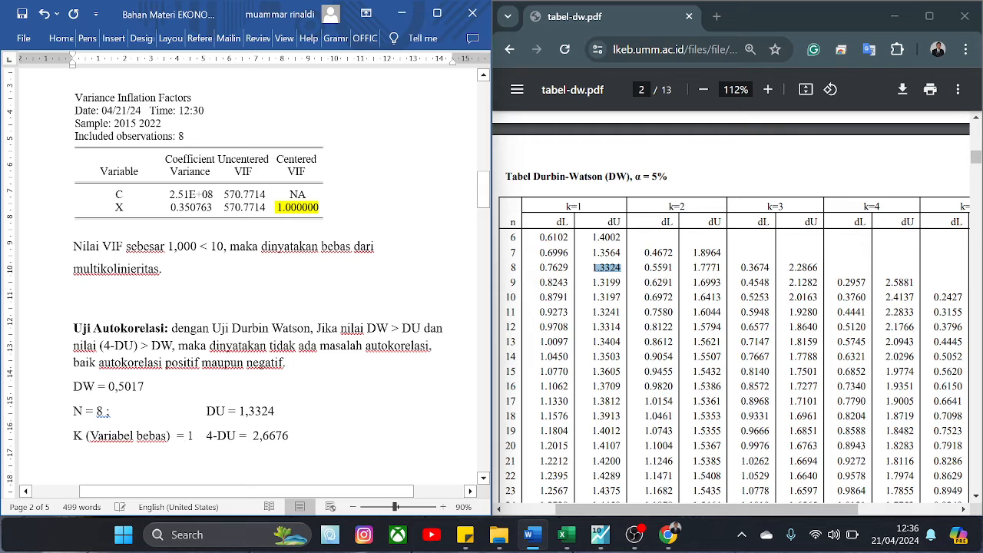
# Copy the condition "Jika nilai DW > DU dan nilai (4-DU) > DW" onto a new line below the K (Variabel bebas) line.
pyautogui.scroll(-1, 253, 277)
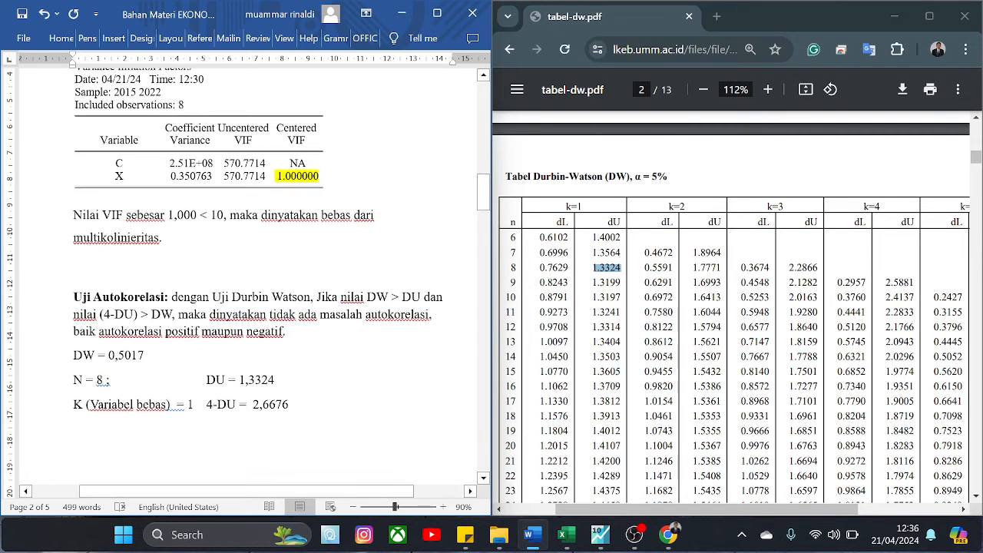
pyautogui.press('Return')
pyautogui.write('v')
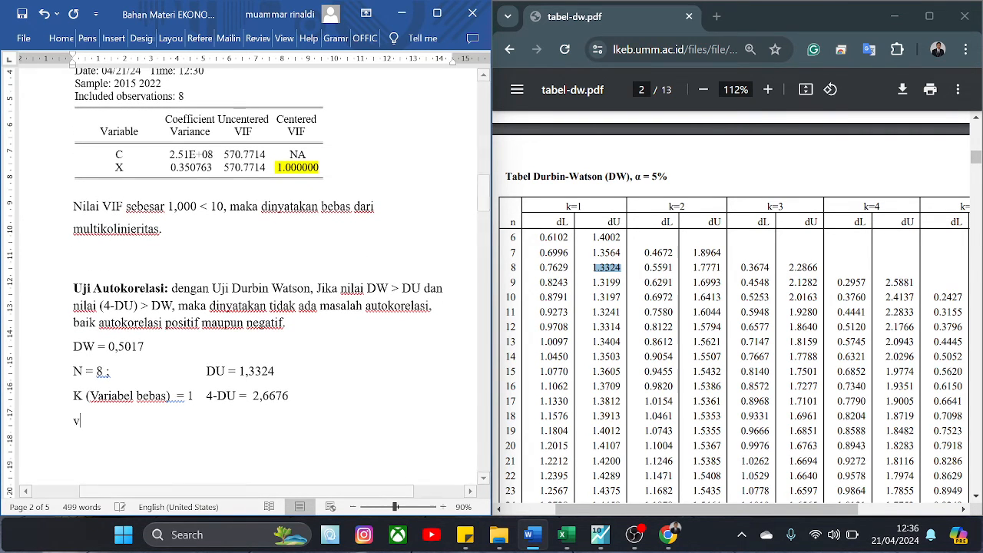
pyautogui.press('BackSpace')
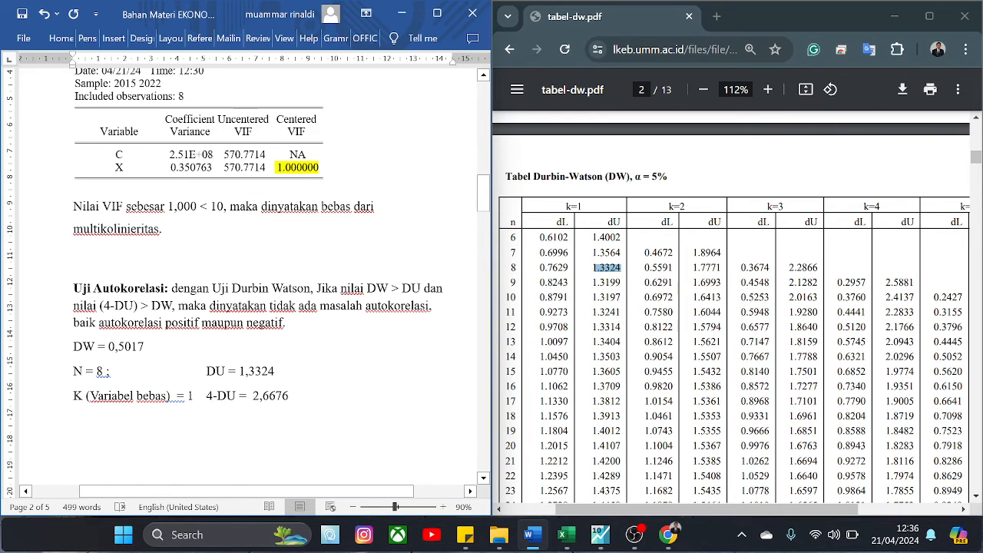
pyautogui.moveTo(317, 288); pyautogui.dragTo(174, 308)
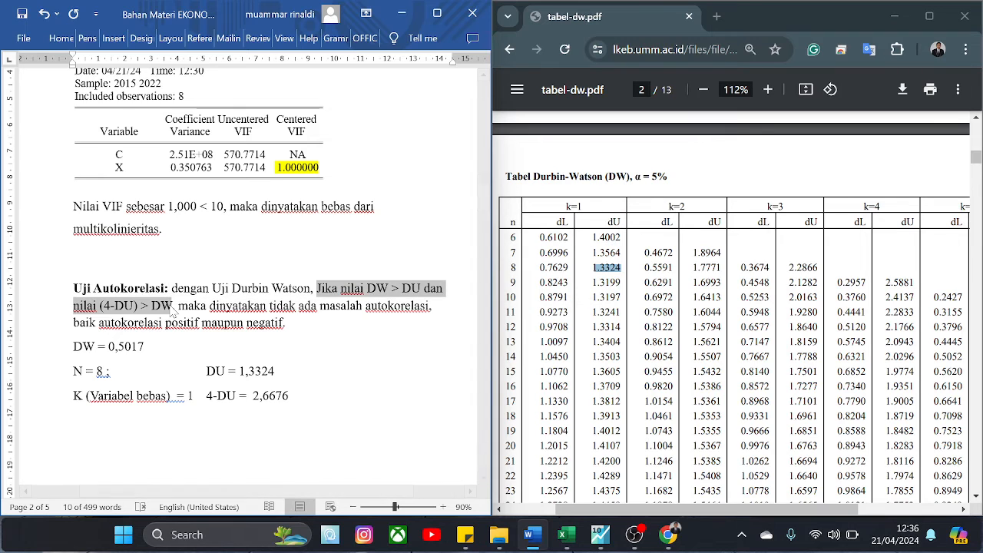
pyautogui.hotkey('ctrl', 'c')
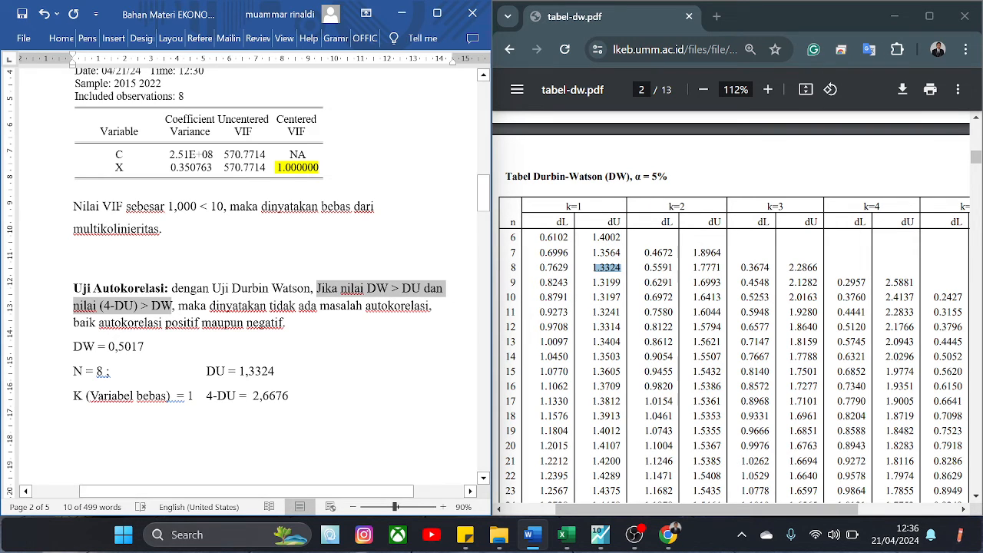
pyautogui.click(304, 397)
pyautogui.press('Return')
pyautogui.hotkey('ctrl', 'v')
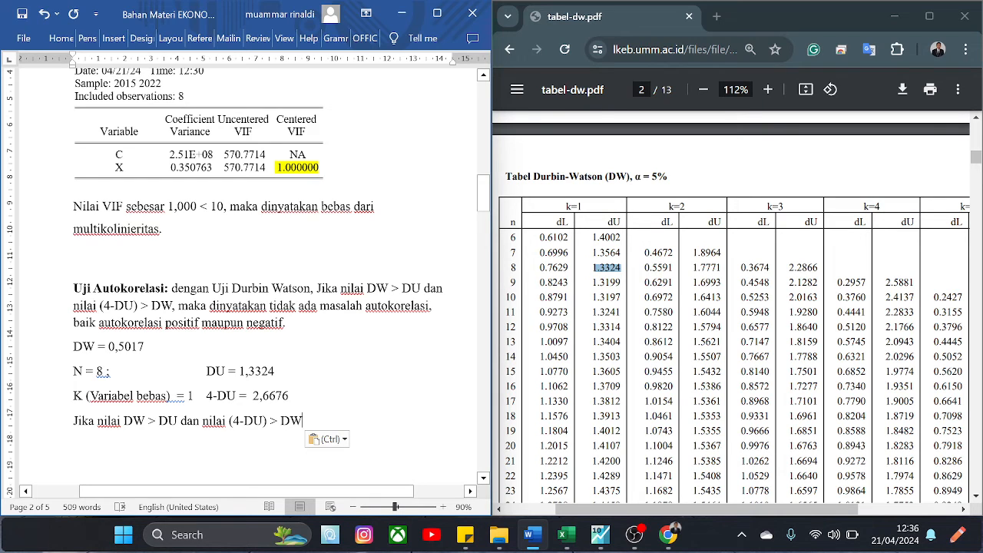
# Replace the first DW in the copied condition line with 0,5017.
pyautogui.moveTo(123, 421); pyautogui.dragTo(146, 429)
pyautogui.write('0,')
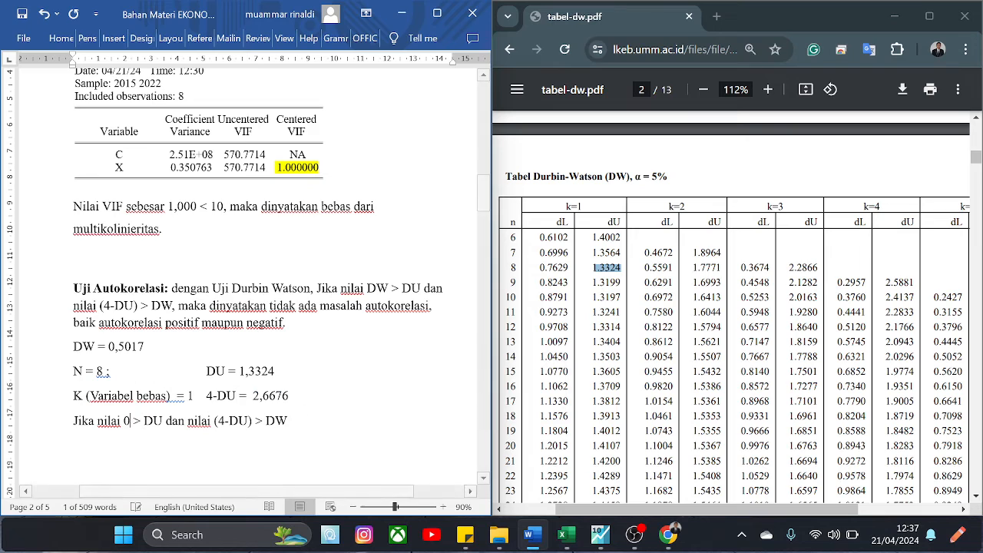
pyautogui.write('5')
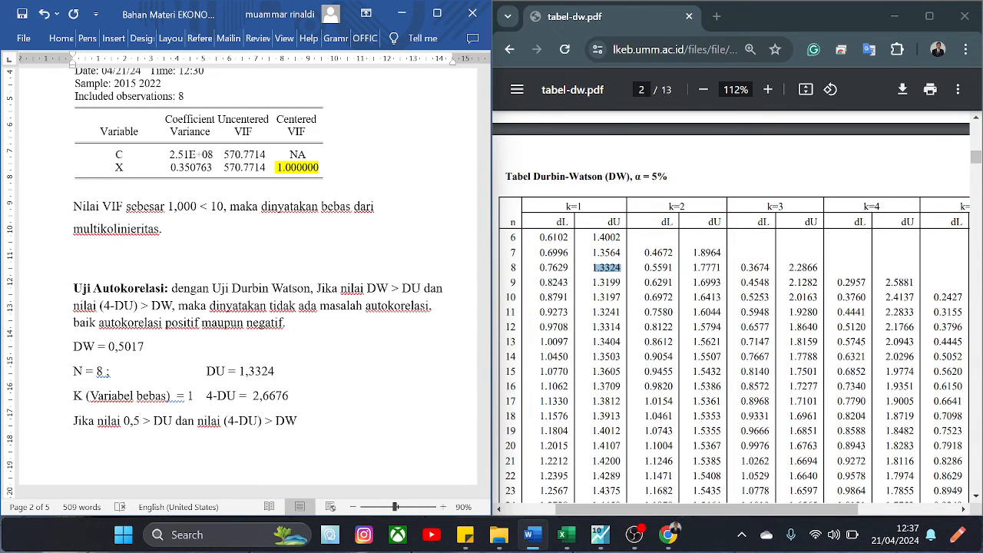
pyautogui.write('017')
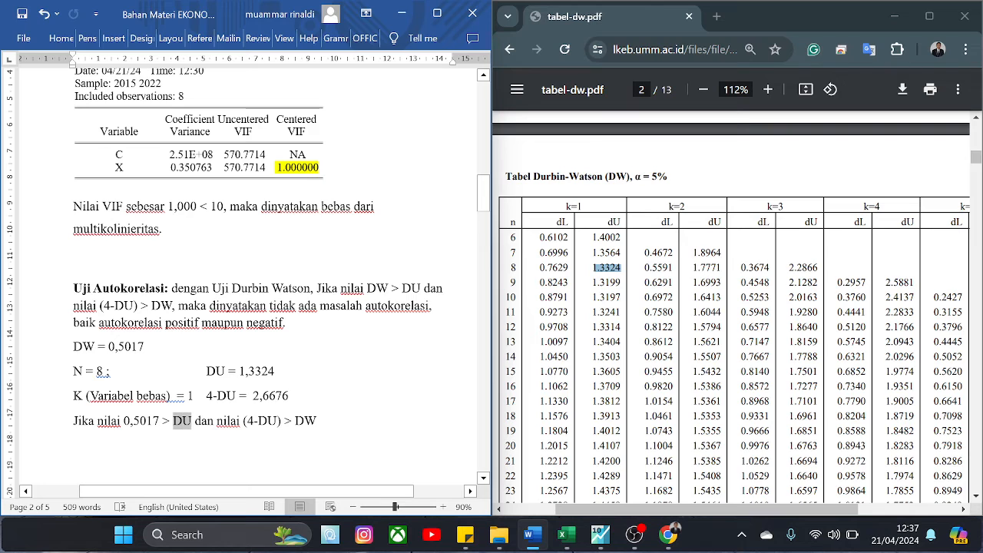
# Replace DU with 1,3324 in the condition line below the K (Variabel bebas) line.
pyautogui.doubleClick(183, 421)
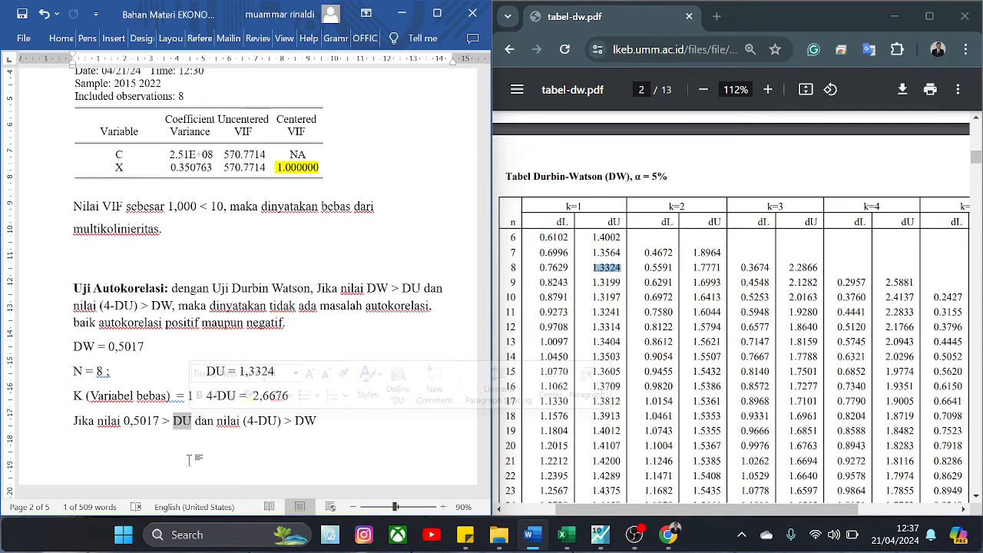
pyautogui.write('1')
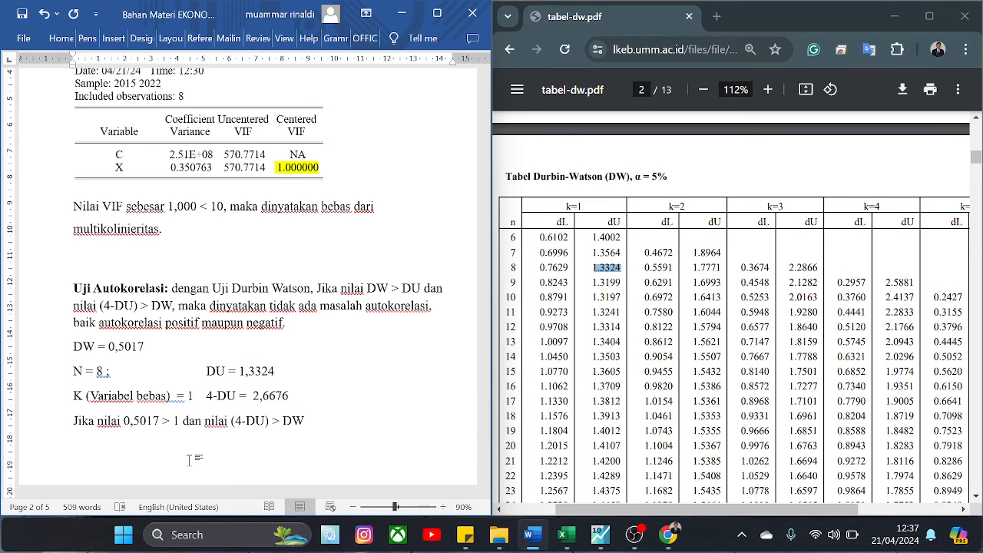
pyautogui.write(',3')
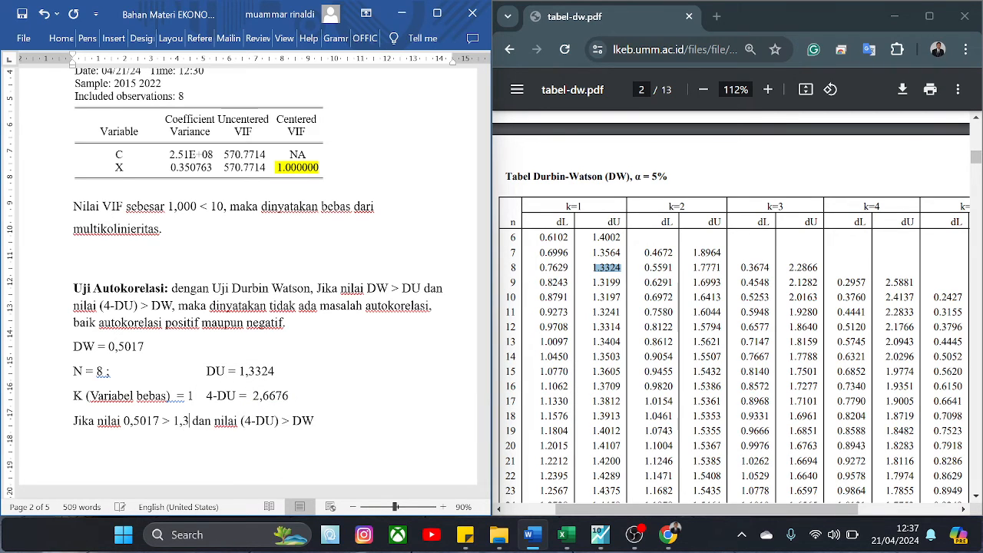
pyautogui.write('3')
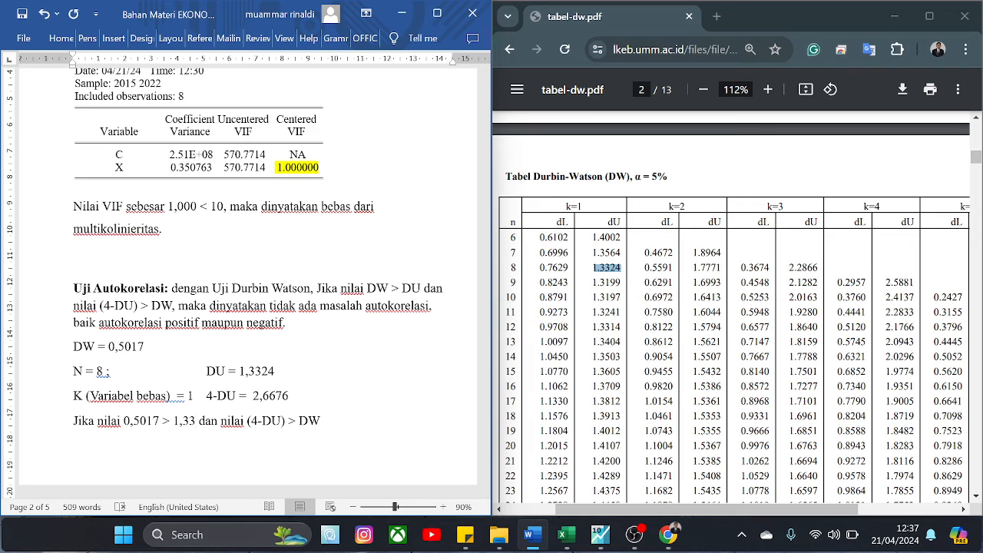
pyautogui.write('24')
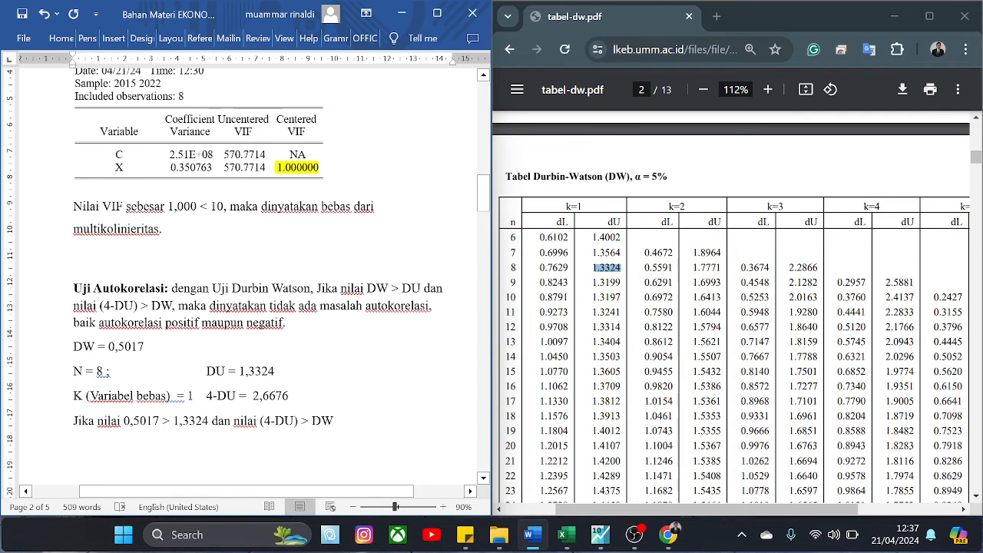
# Replace 4-DU inside the parentheses of the condition line with 2,6676.
pyautogui.moveTo(265, 422); pyautogui.dragTo(296, 429)
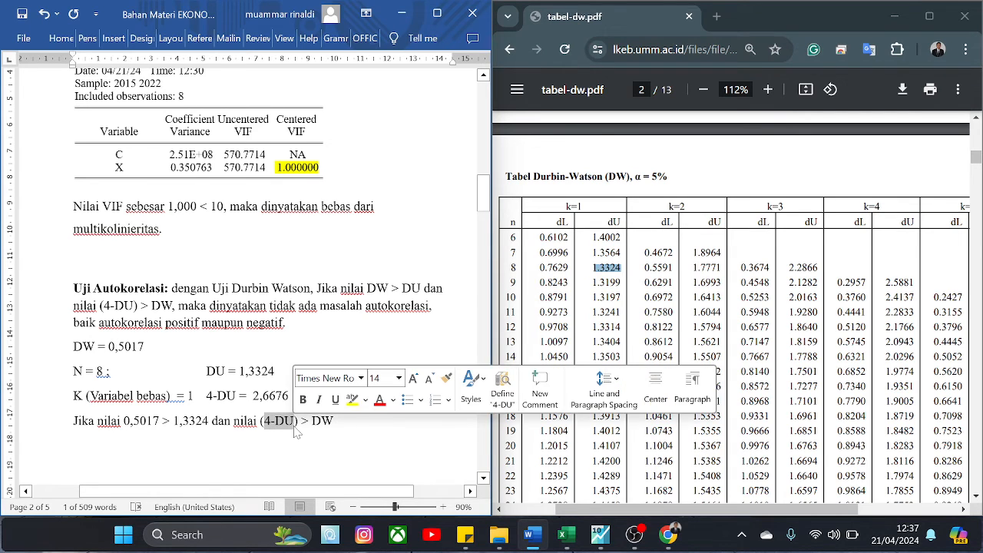
pyautogui.write('2,')
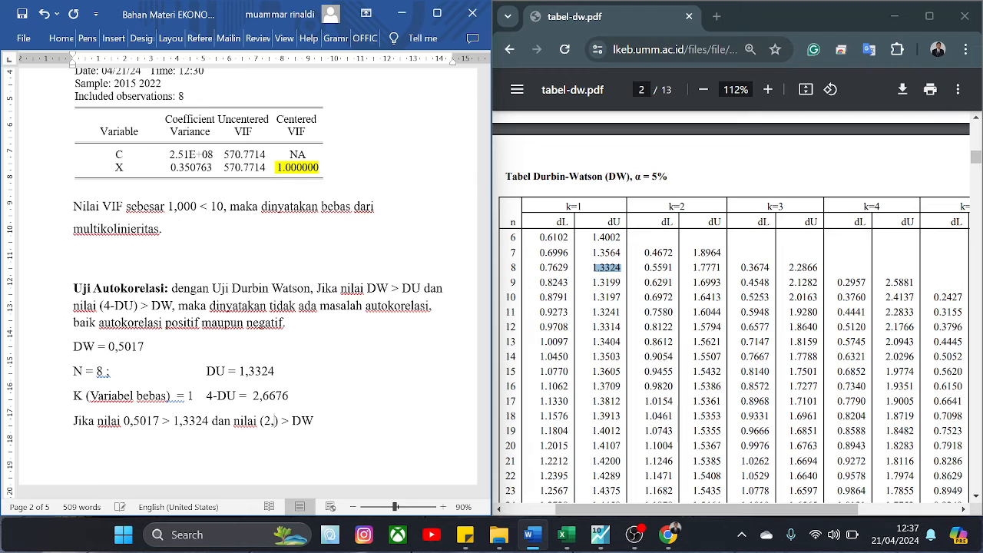
pyautogui.write('66')
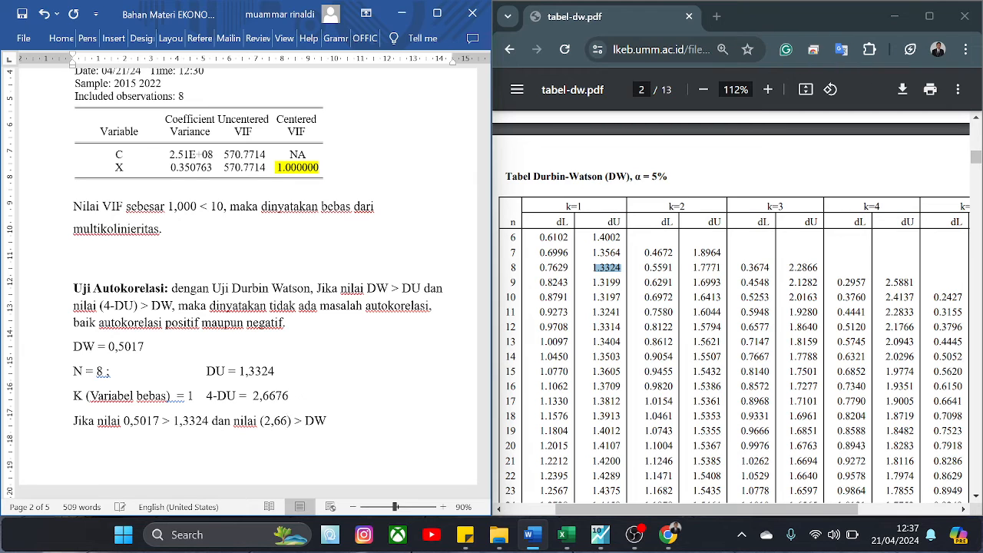
pyautogui.write('76')
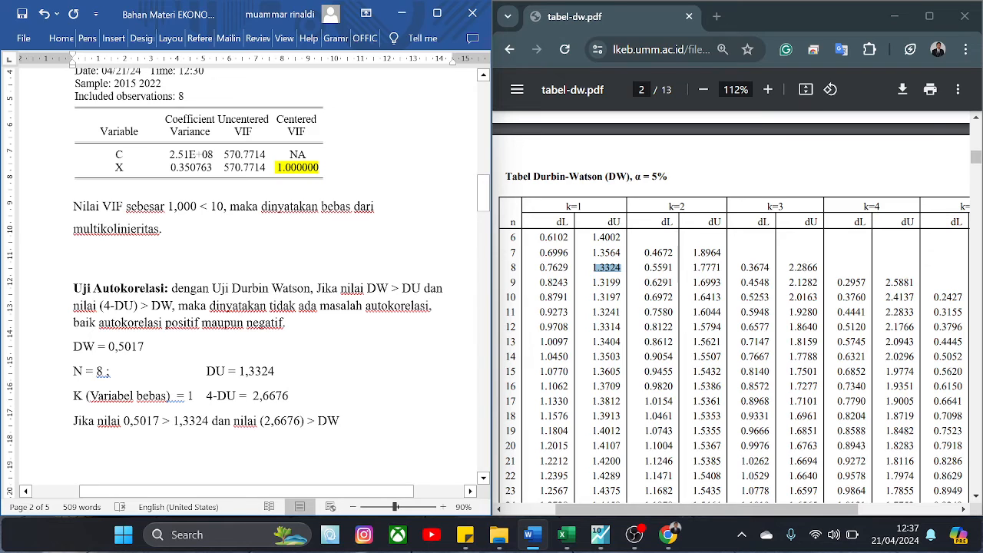
# Replace the DW at the end of the condition line with 0,5017.
pyautogui.click(340, 421)
pyautogui.press('BackSpace')
pyautogui.press('BackSpace')
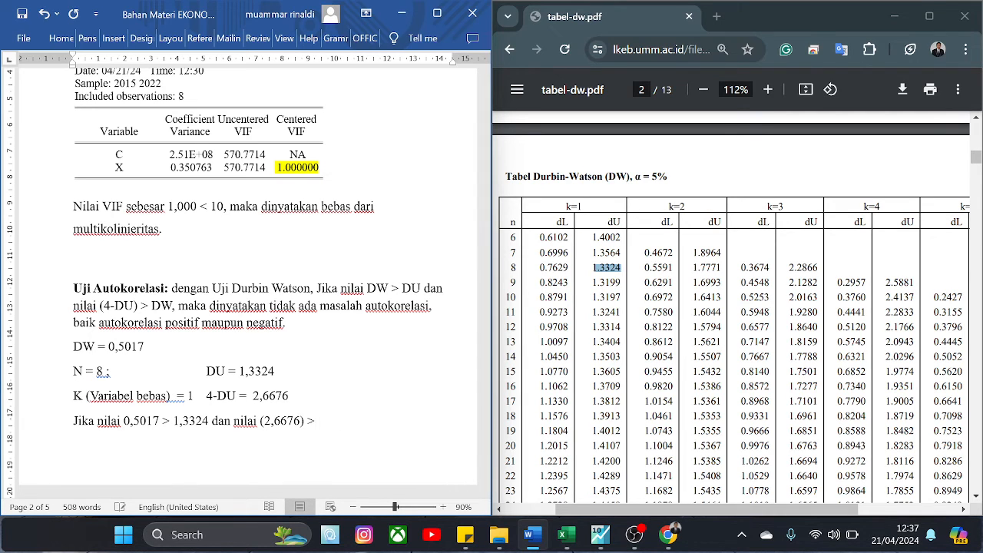
pyautogui.write('0,5017')
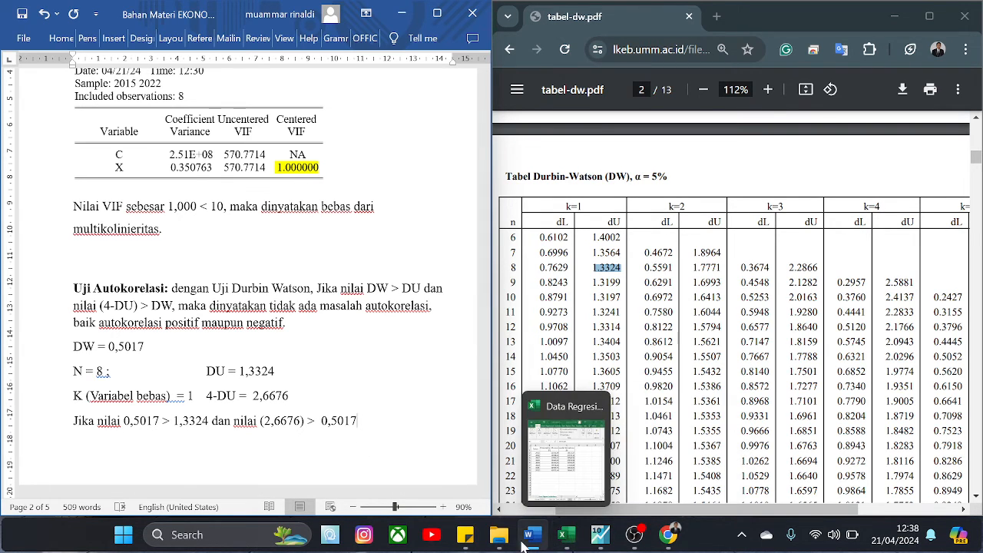
# Switch to EViews and check the Durbin-Watson statistic in the regression output.
pyautogui.moveTo(544, 546)
pyautogui.moveTo(661, 542)
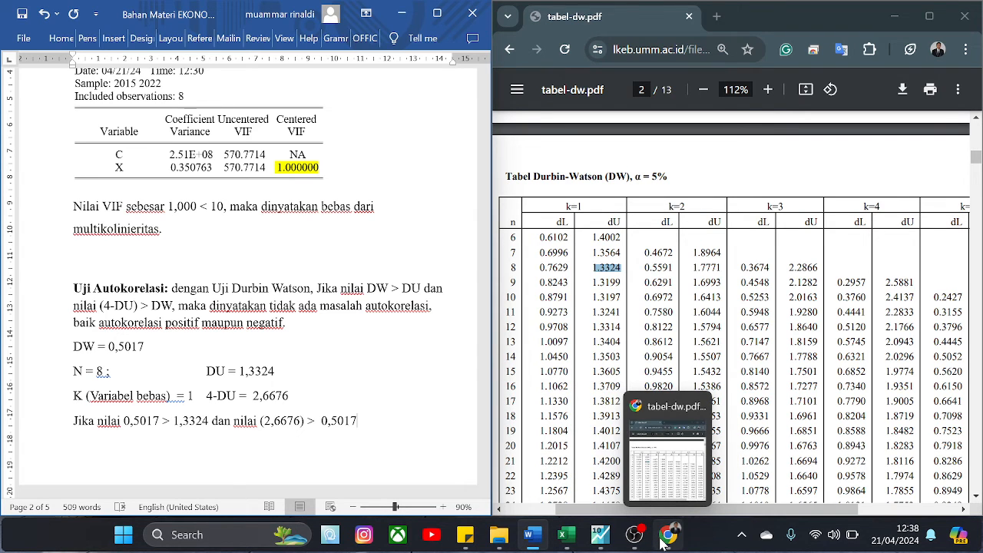
pyautogui.click(606, 542)
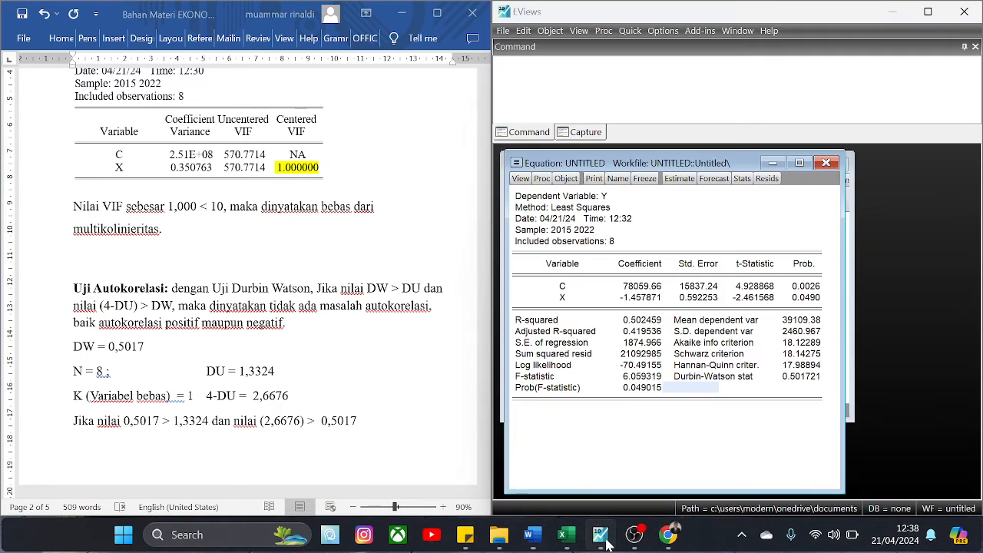
pyautogui.click(743, 380)
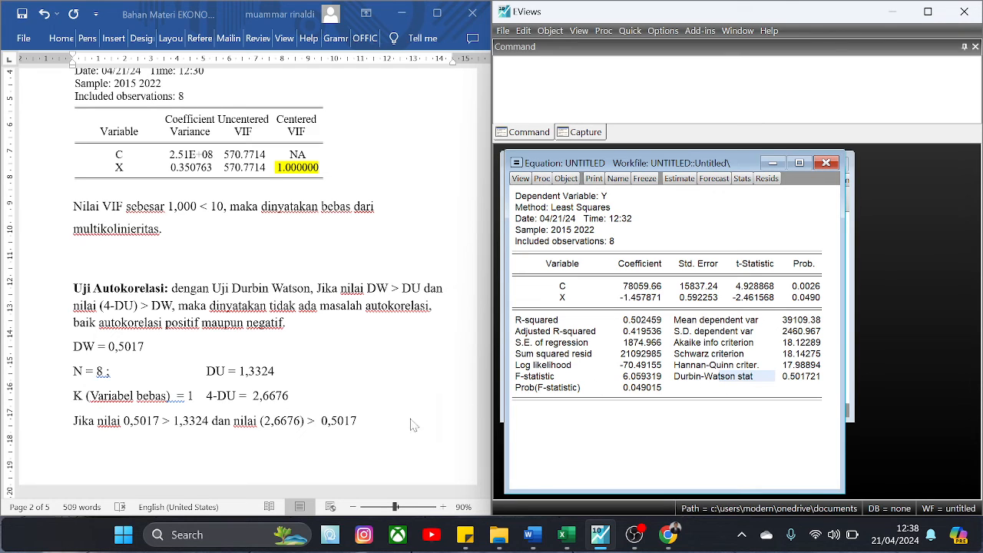
# Return to the Word document, dismiss the battery notification and change the sign between 0,5017 and 1,3324 to "<".
pyautogui.click(178, 432)
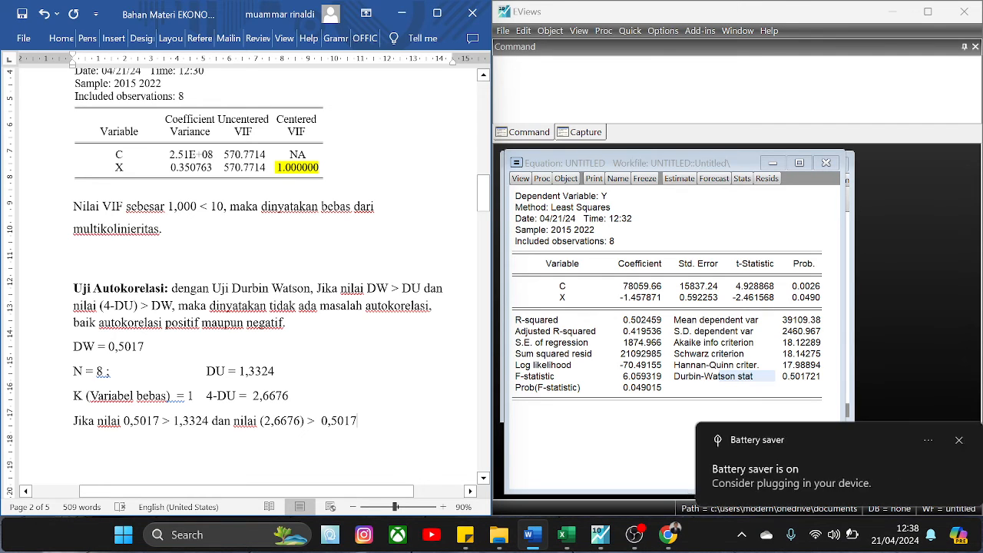
pyautogui.click(950, 441)
pyautogui.click(217, 452)
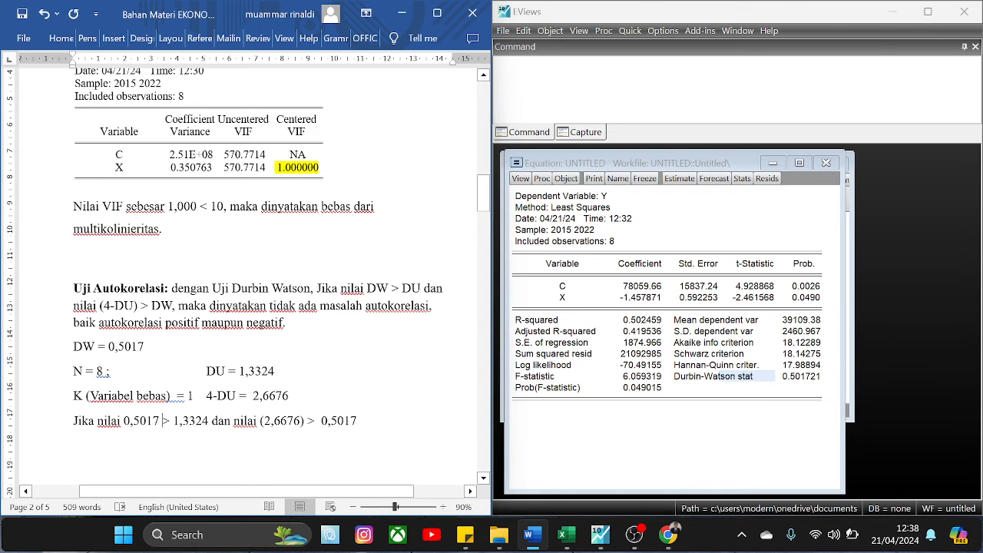
pyautogui.moveTo(162, 421); pyautogui.dragTo(170, 423)
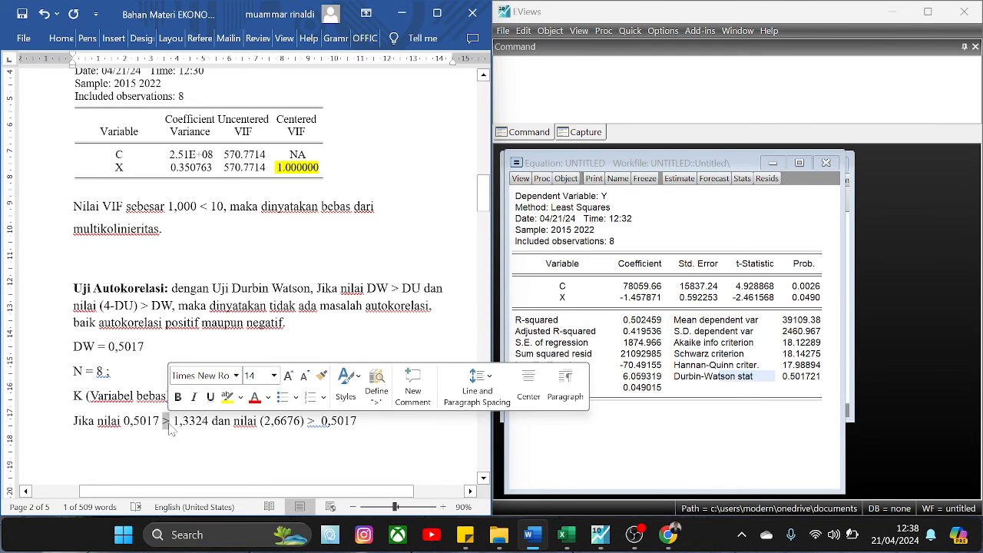
pyautogui.write('<')
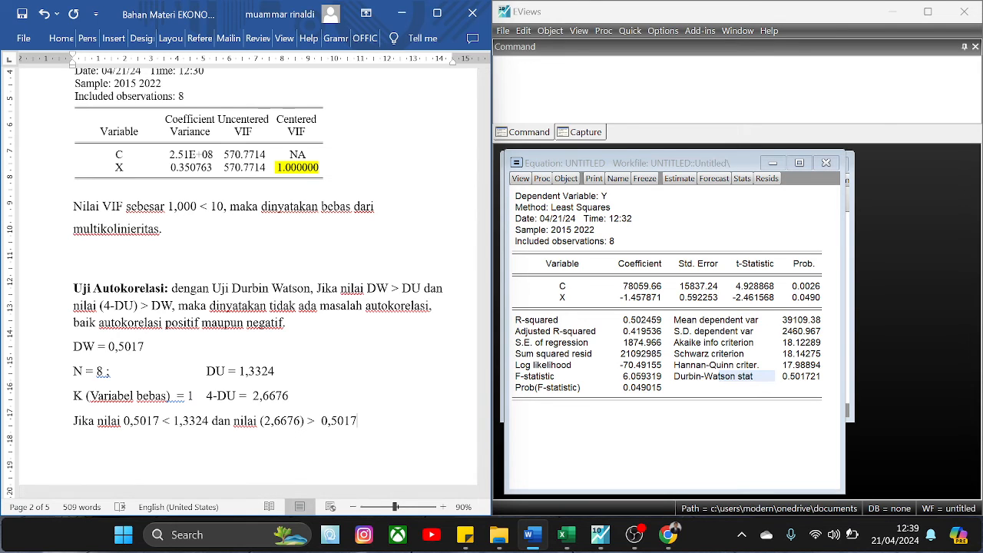
# Add the conclusion "hasil nya belum bisa di simpulkan" to the end of the condition line.
pyautogui.write('hasil nya belum')
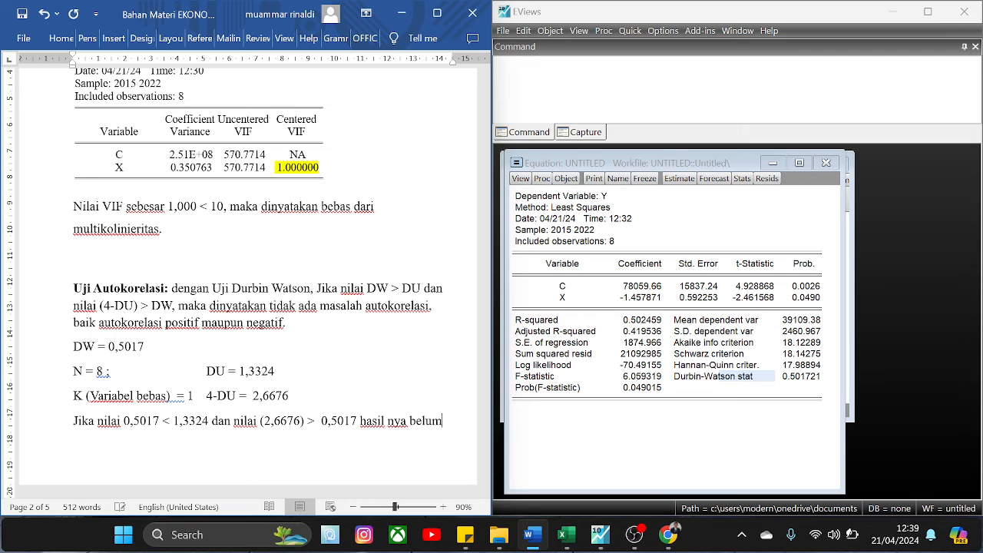
pyautogui.write(' bisa')
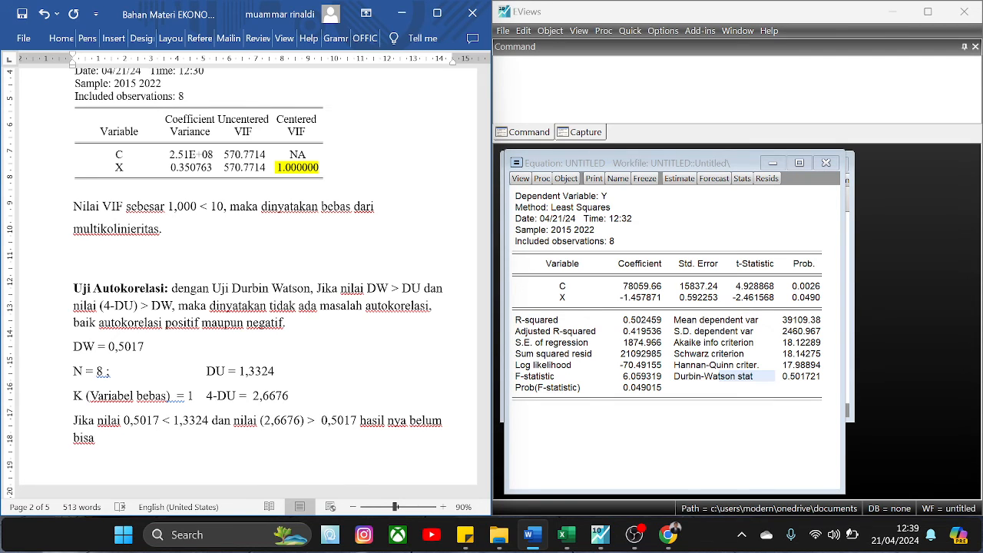
pyautogui.write(' di simpulkan')
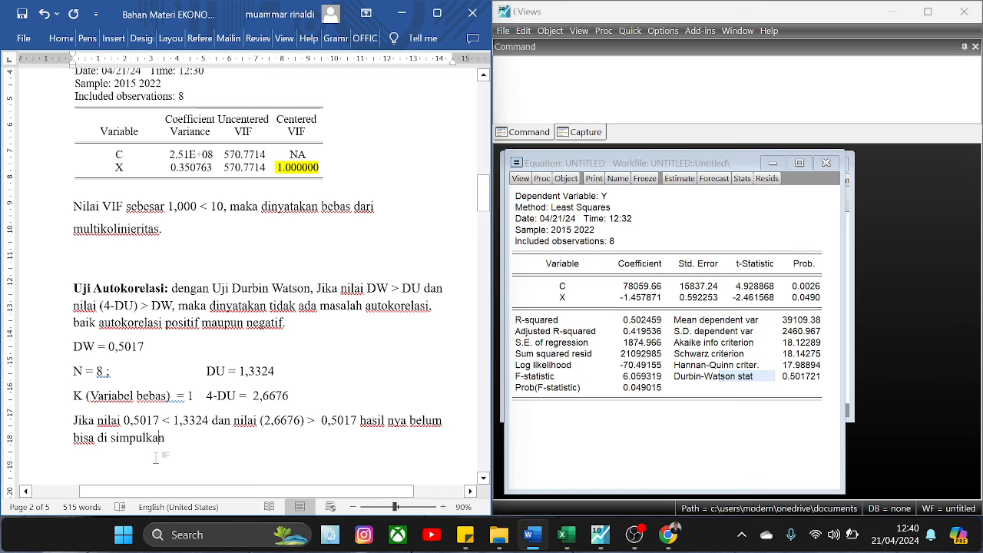
# Review the classical assumption material in the document, from the autocorrelation test back up to the MATERI 2 heading.
pyautogui.scroll(-1, 156, 458)
pyautogui.scroll(-3, 156, 458)
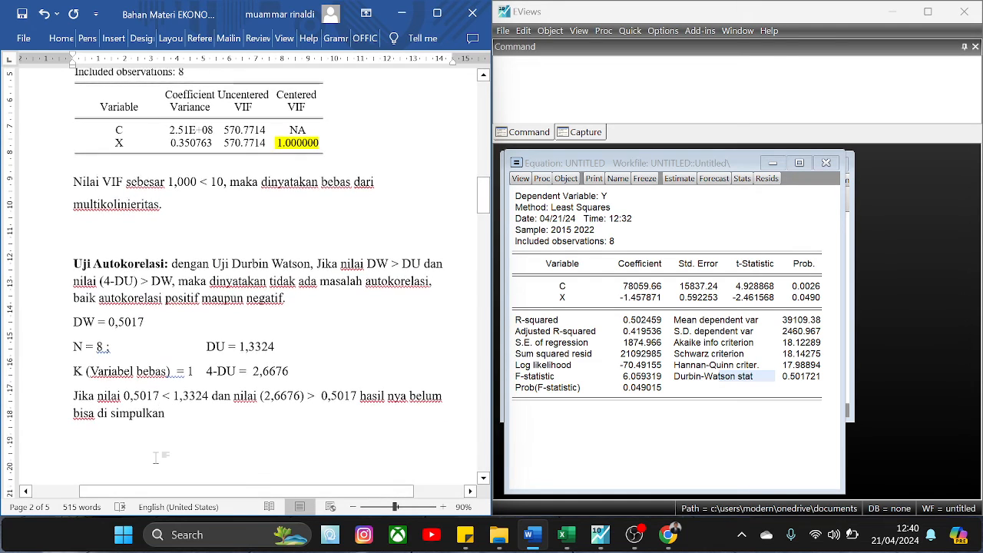
pyautogui.scroll(6, 156, 458)
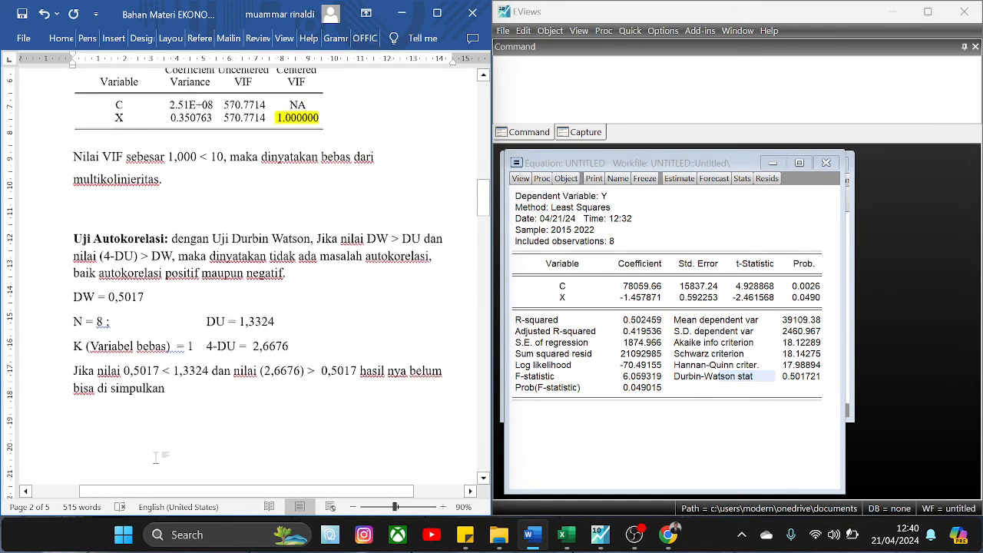
pyautogui.scroll(-5, 248, 280)
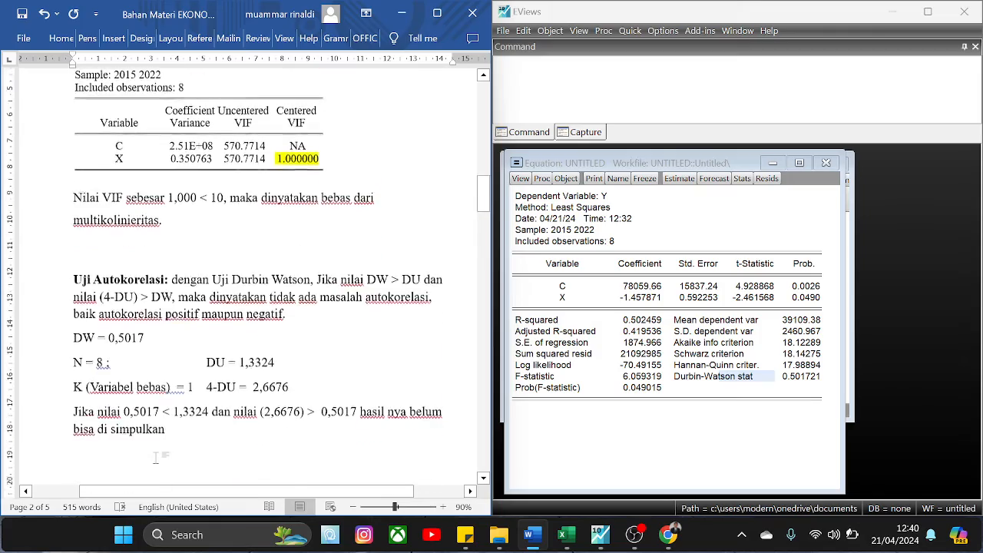
pyautogui.scroll(10, 248, 280)
pyautogui.scroll(18, 248, 281)
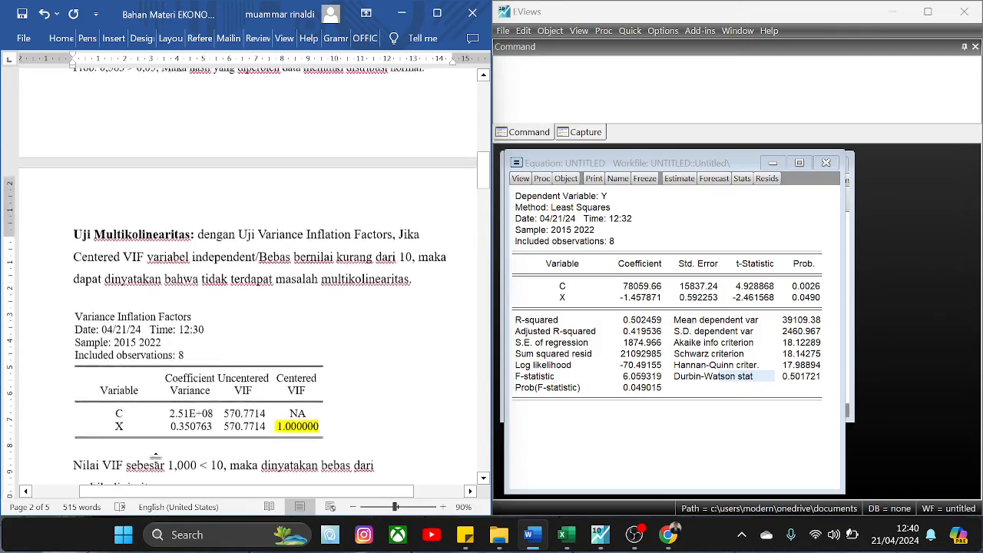
pyautogui.scroll(10, 281, 278)
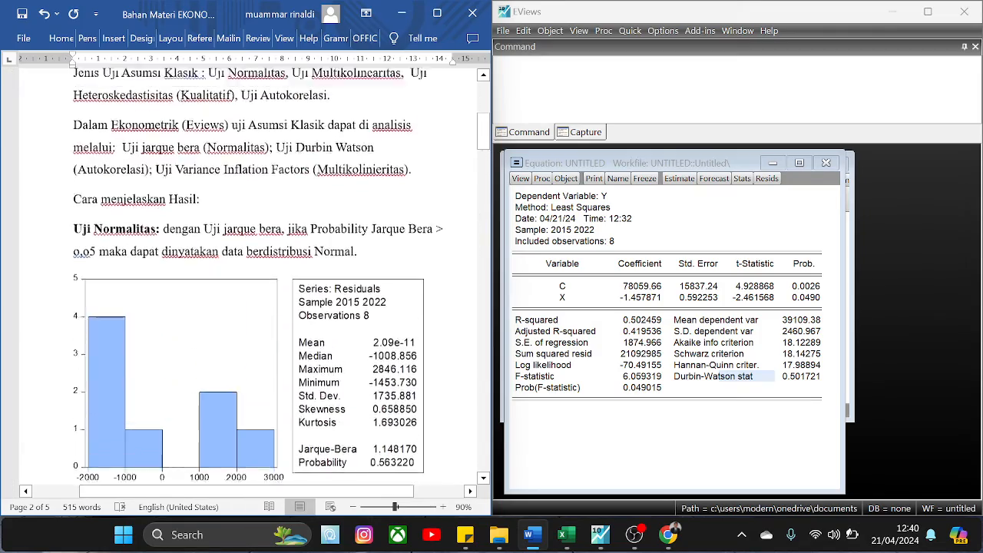
pyautogui.scroll(3, 281, 279)
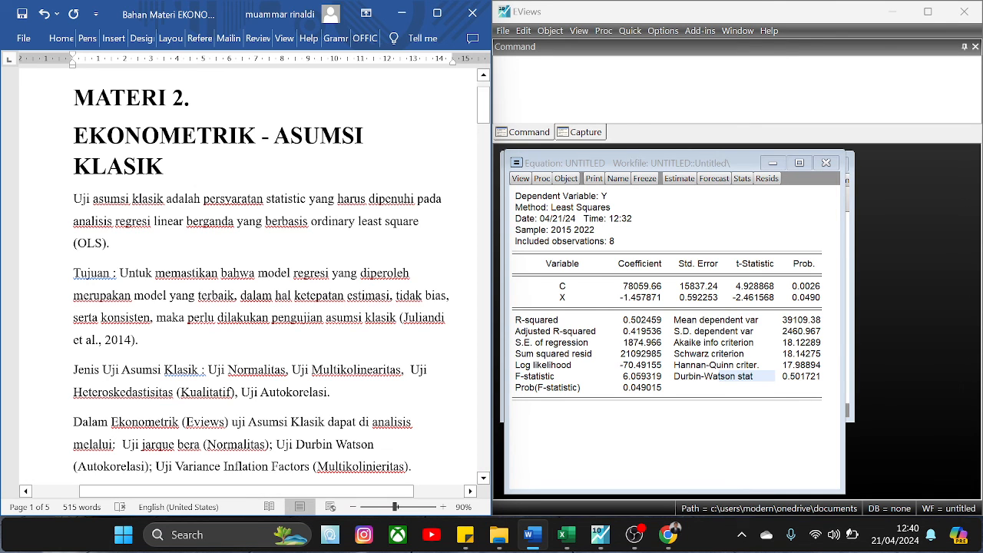
# Review the MATERI 3 section on simple linear regression, including its X–Y diagram, regression equation and case-study data table.
pyautogui.scroll(-20, 213, 319)
pyautogui.scroll(-20, 213, 318)
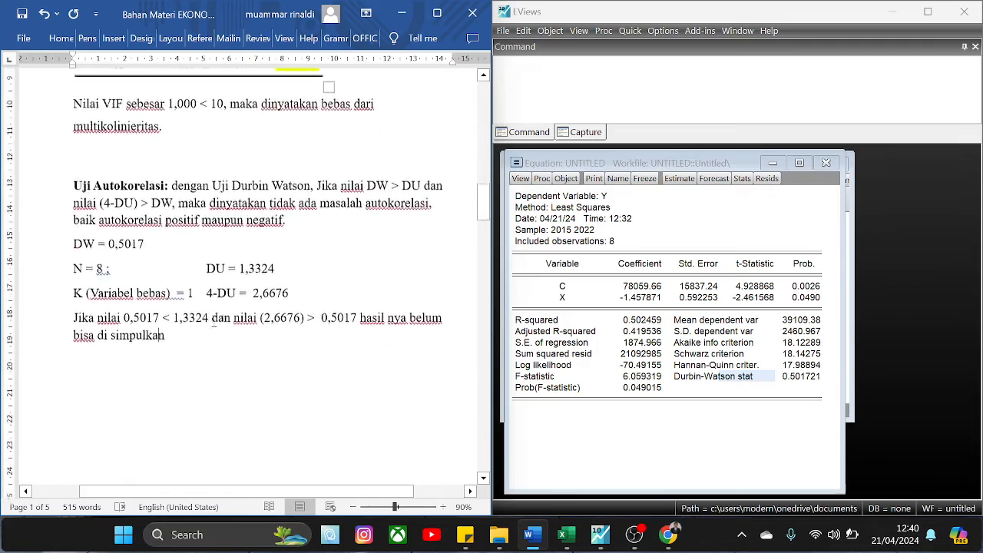
pyautogui.scroll(-5, 254, 277)
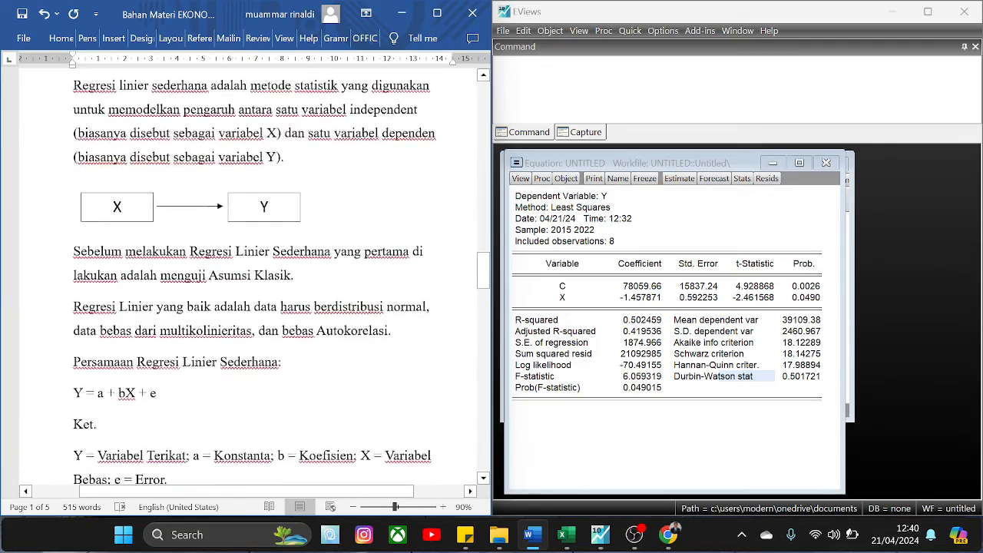
pyautogui.scroll(-1, 253, 277)
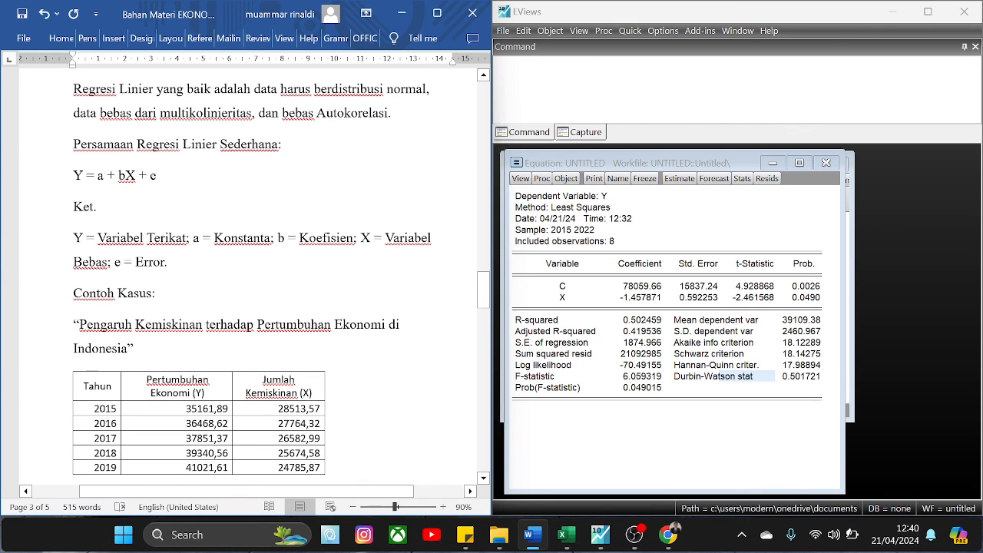
pyautogui.scroll(-1, 253, 277)
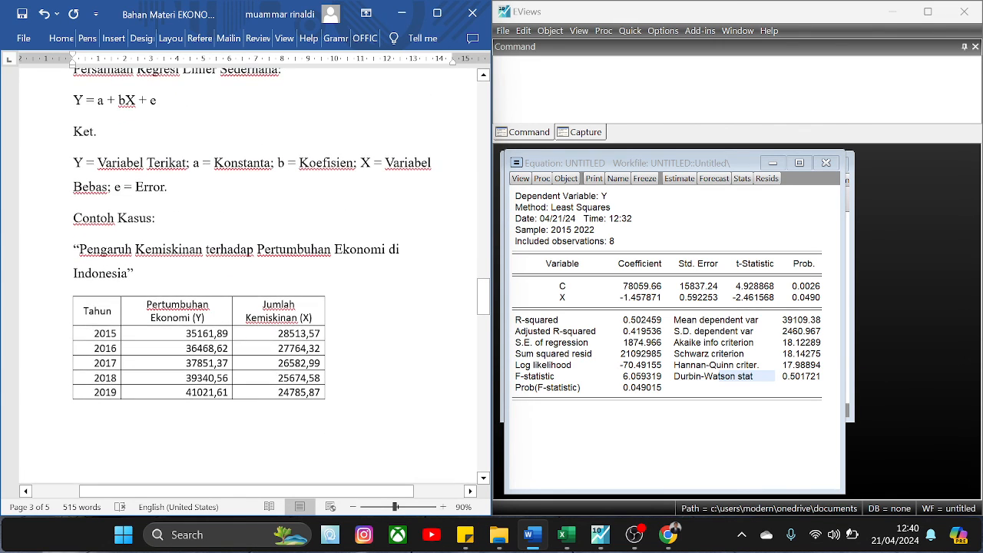
pyautogui.scroll(-3, 254, 277)
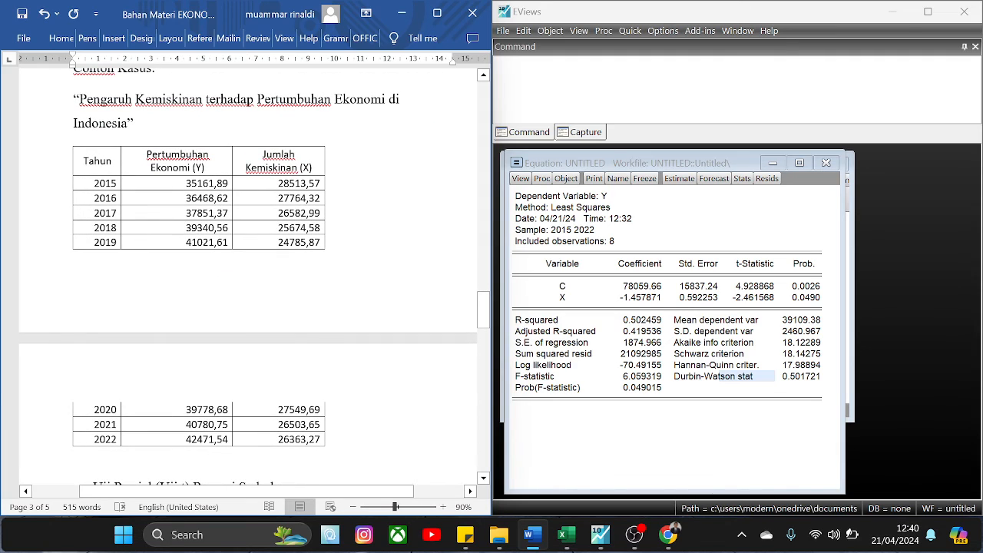
pyautogui.scroll(8, 254, 277)
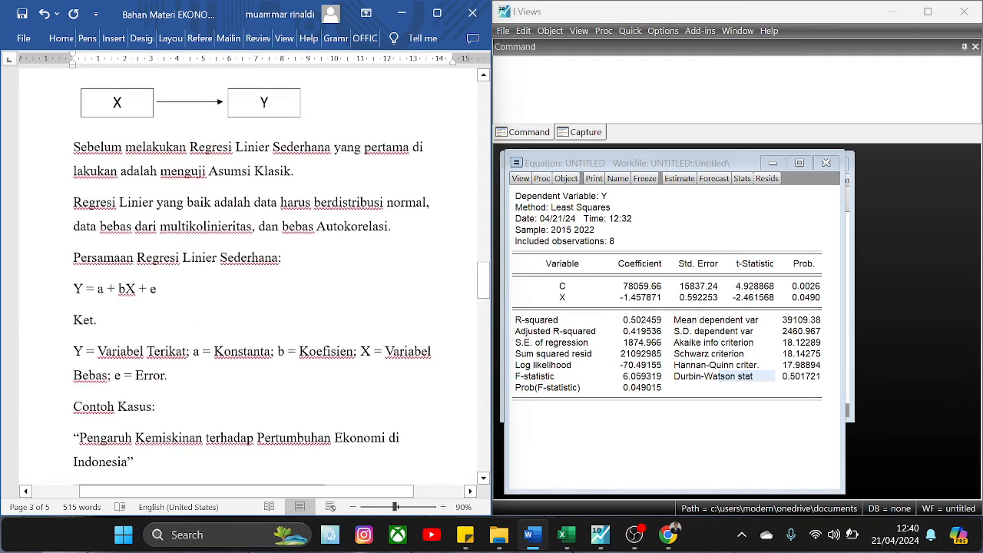
pyautogui.scroll(3, 253, 276)
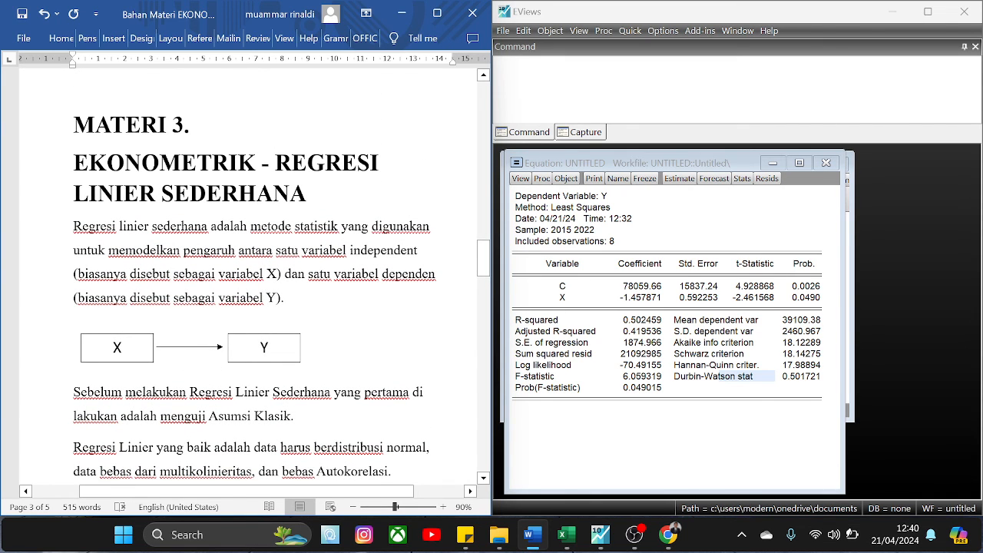
pyautogui.scroll(-2, 108, 334)
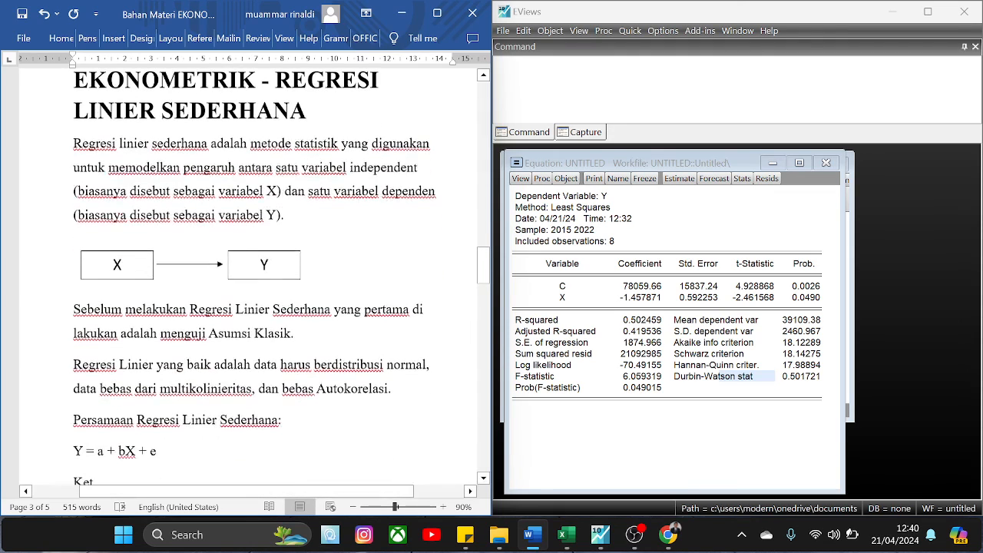
pyautogui.scroll(-3, 253, 277)
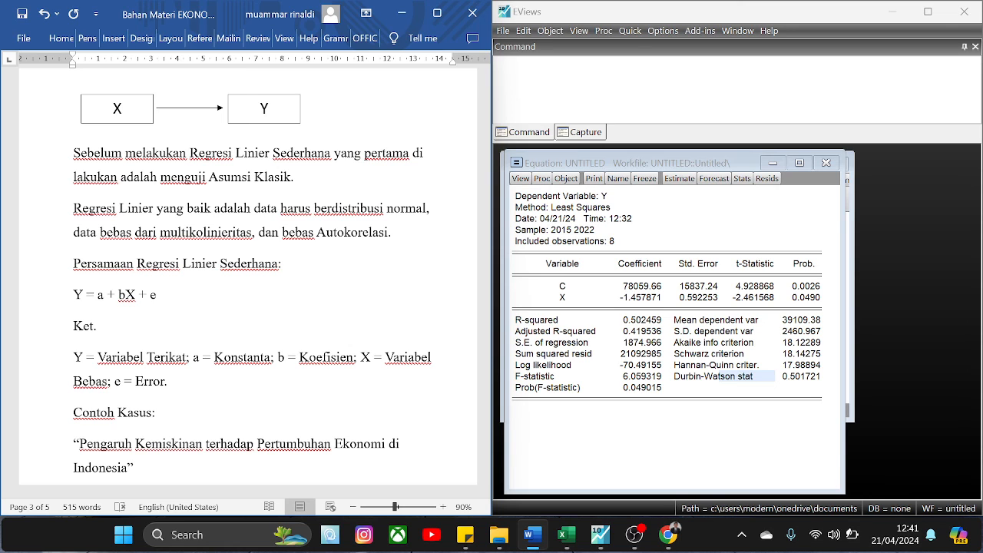
pyautogui.click(743, 536)
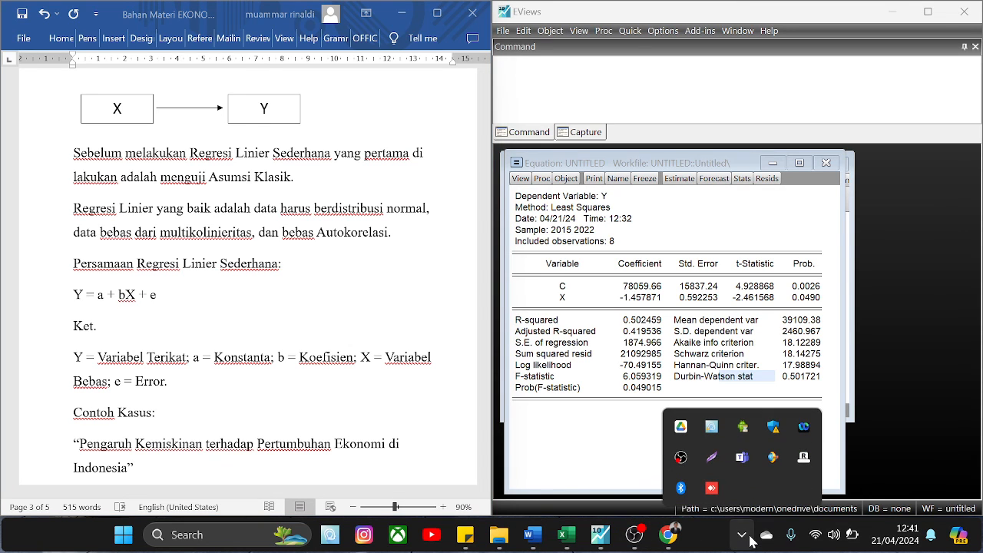
pyautogui.click(680, 459)
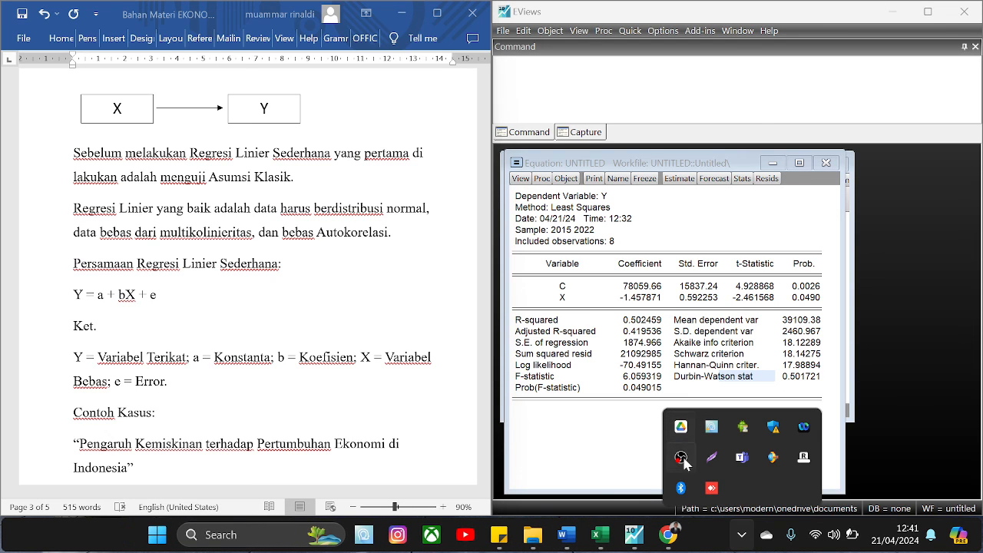